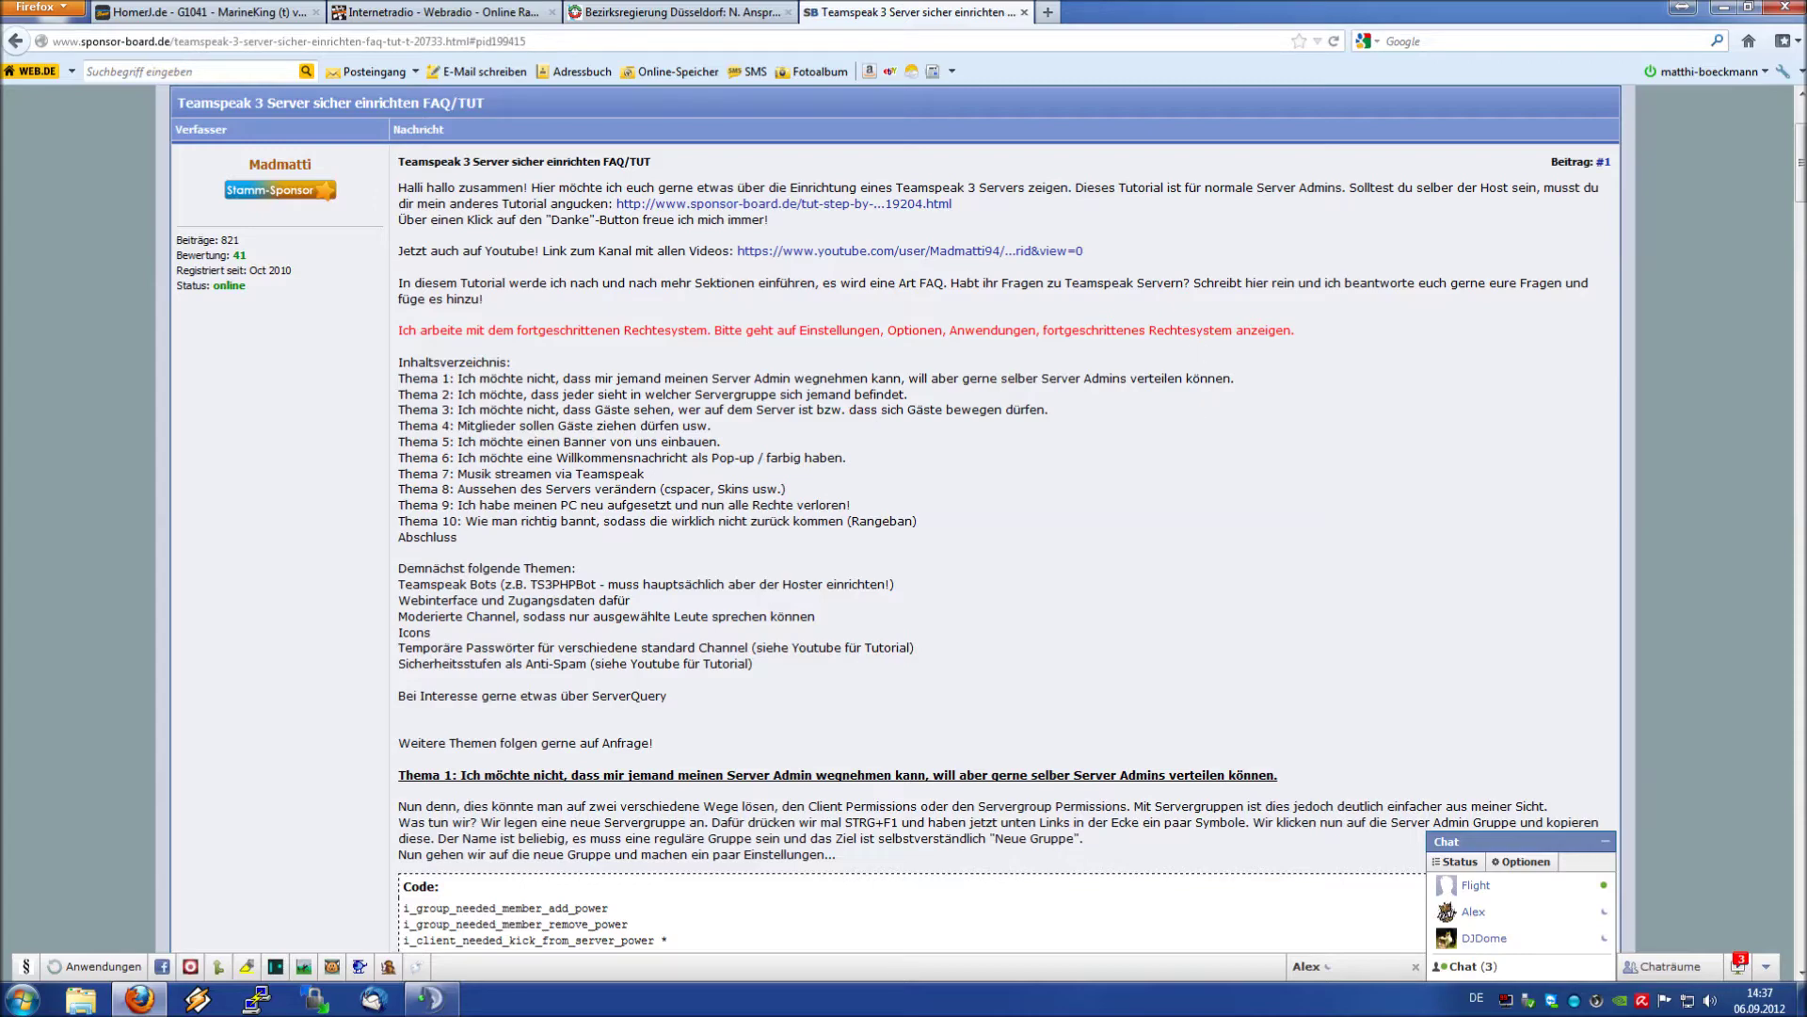
- Skim the forum thread "Teamspeak 3 Server sicher einrichten FAQ/TUT" from its table of contents through Thema 10 and the Abschluss
scroll(473, 355, up, 4)
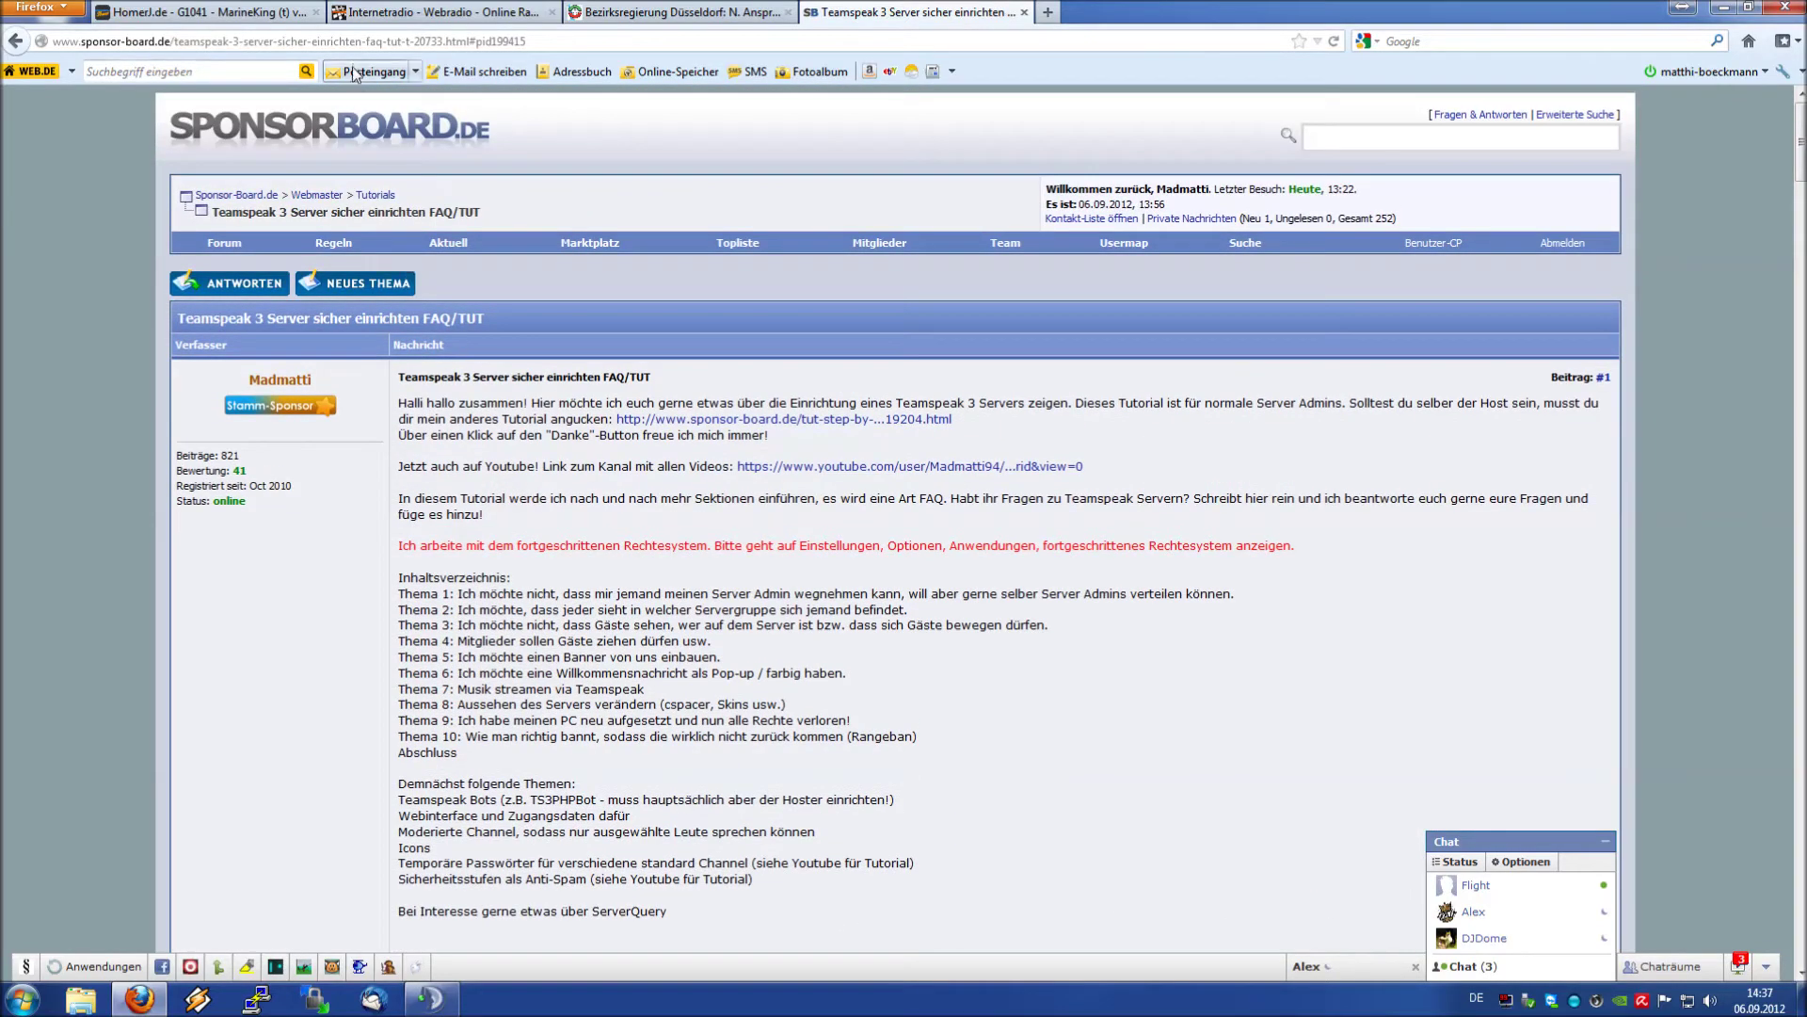
scroll(481, 372, down, 7)
scroll(691, 463, down, 13)
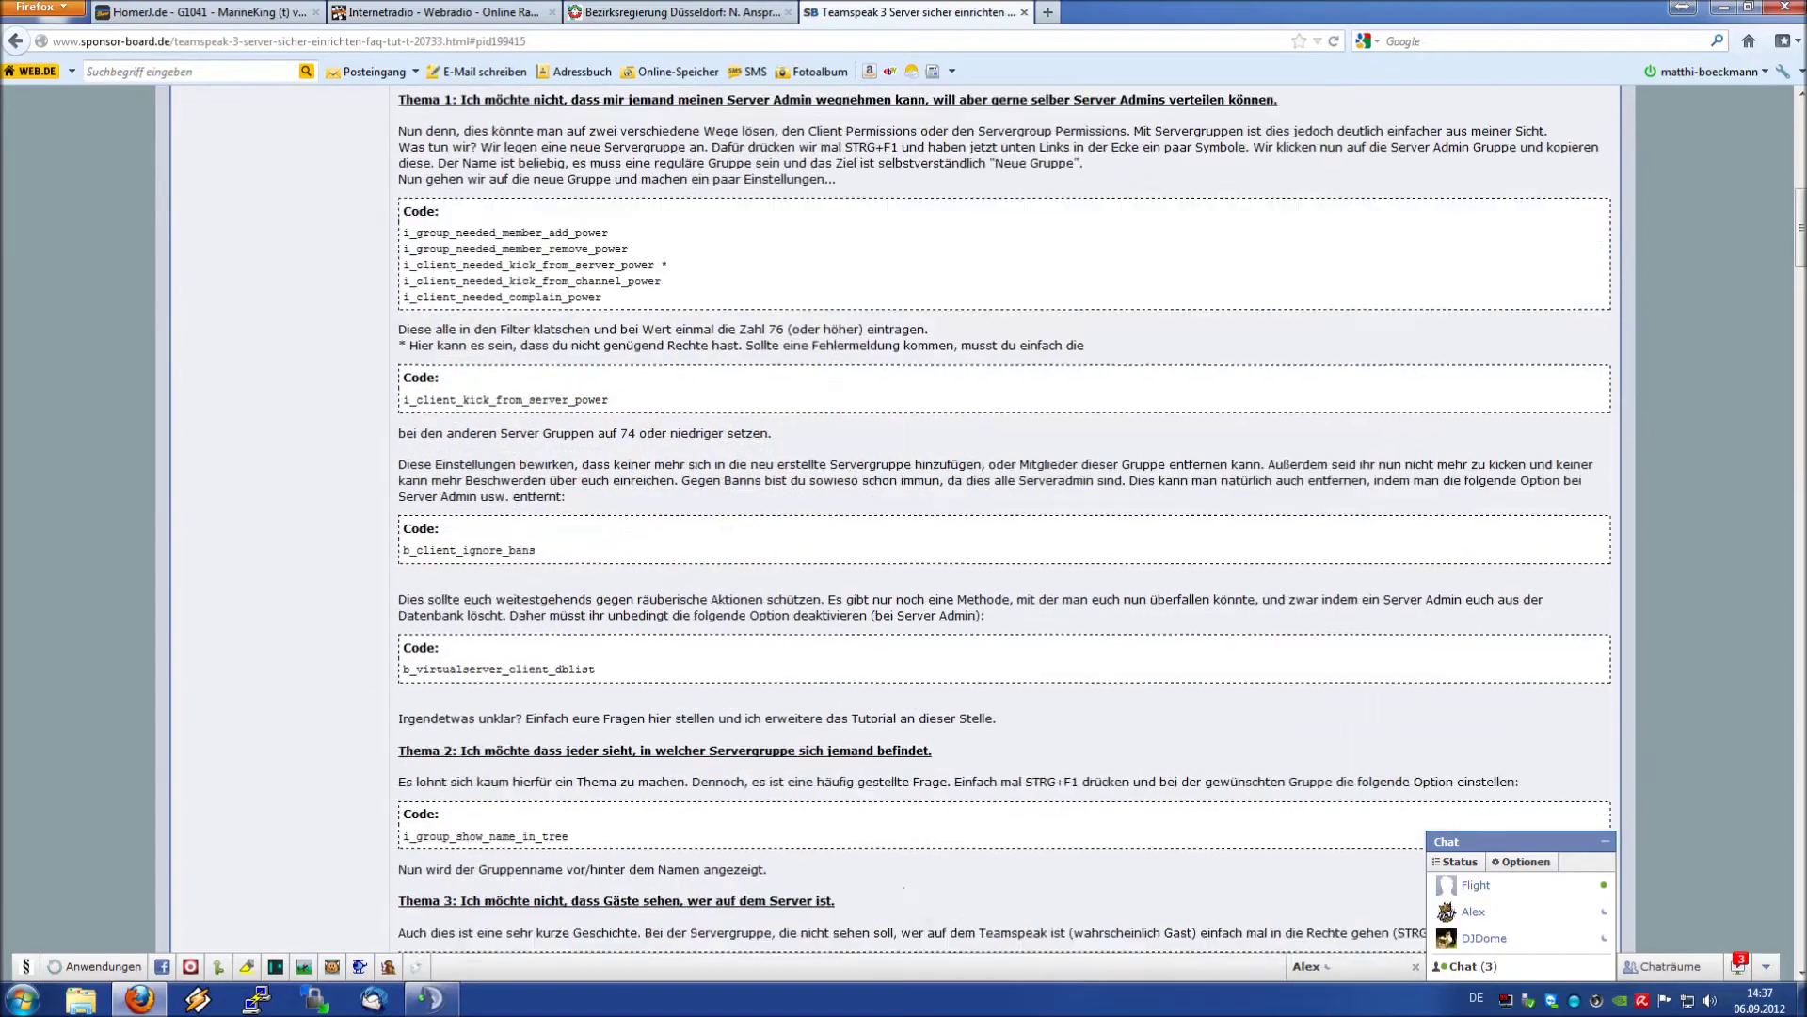
scroll(692, 463, down, 8)
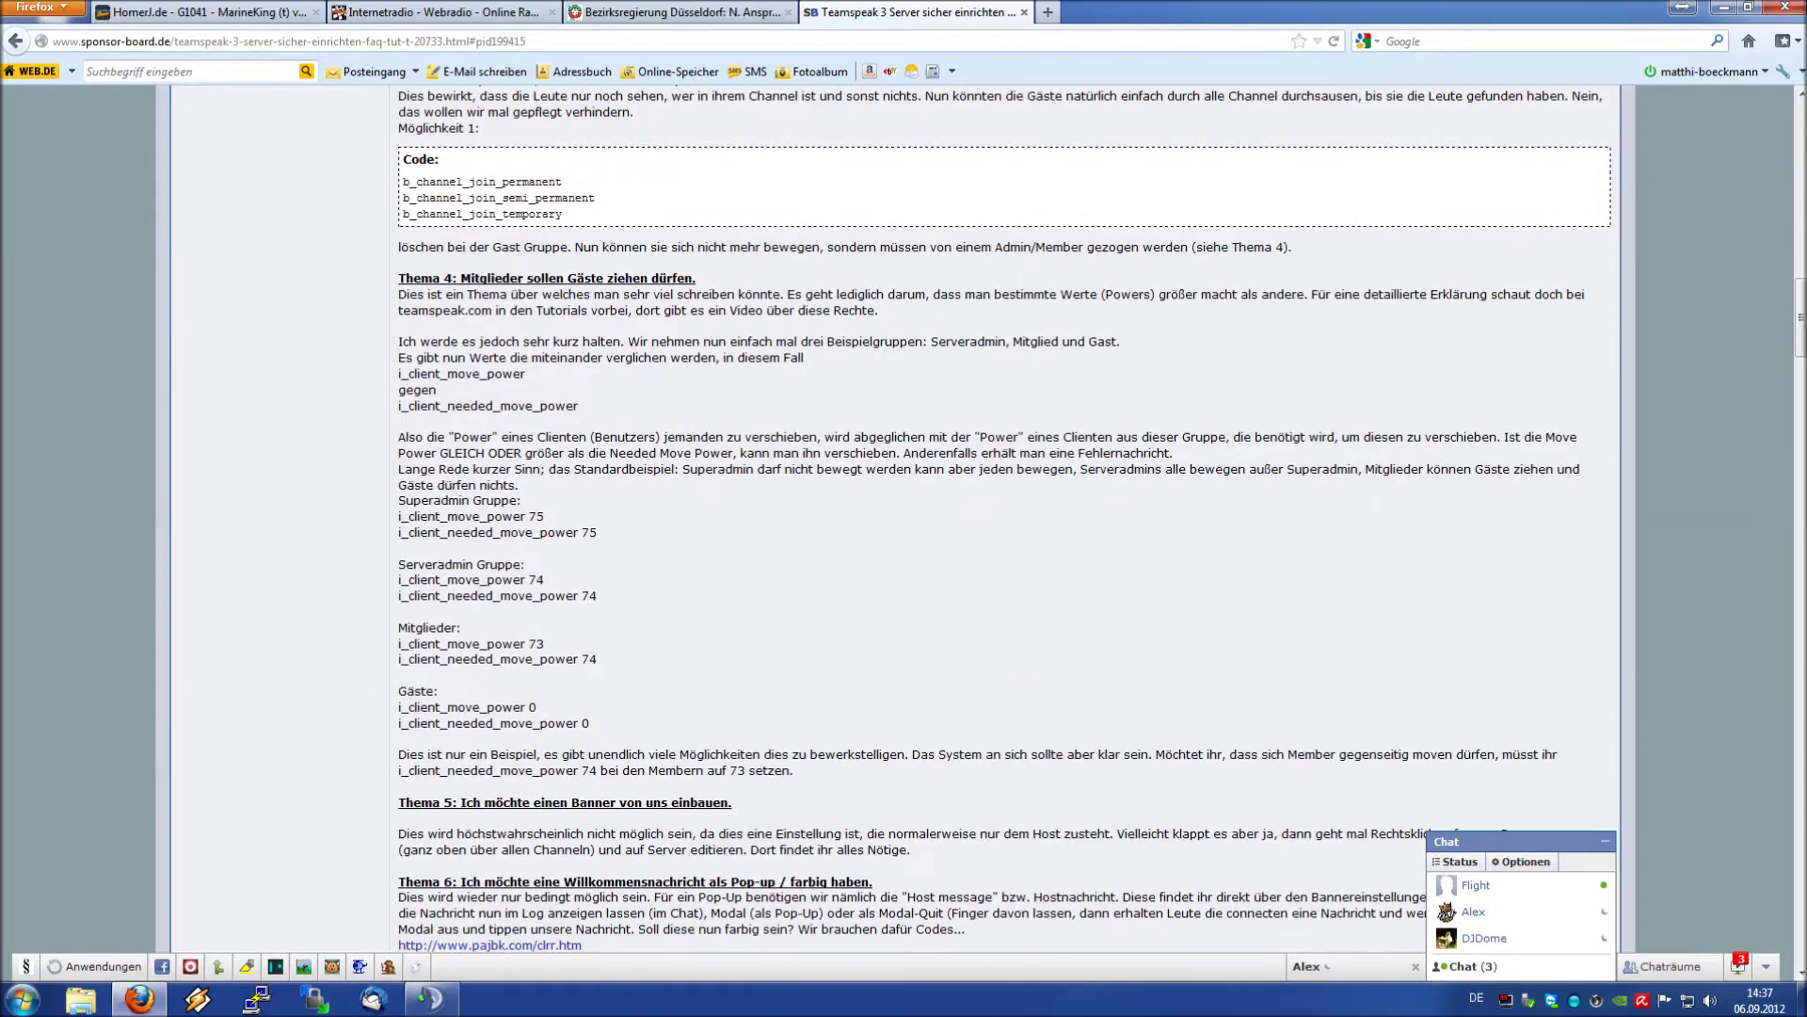
scroll(686, 458, down, 15)
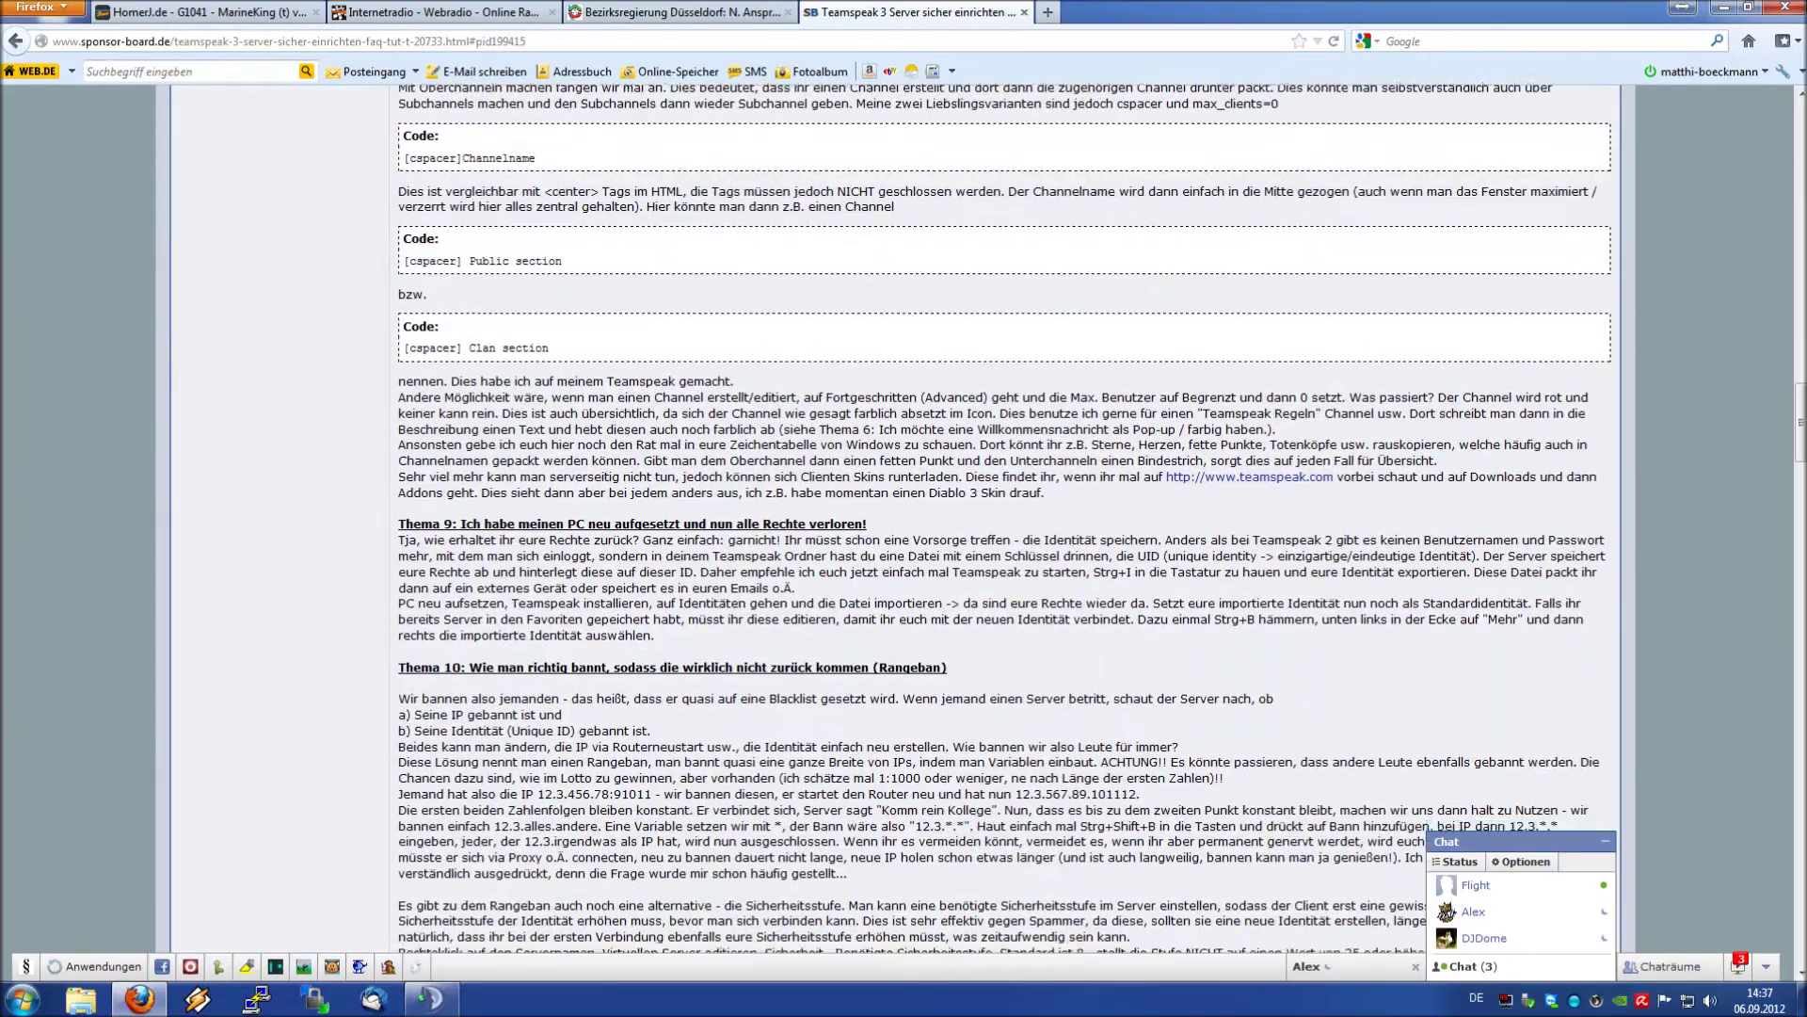
scroll(807, 557, up, 1)
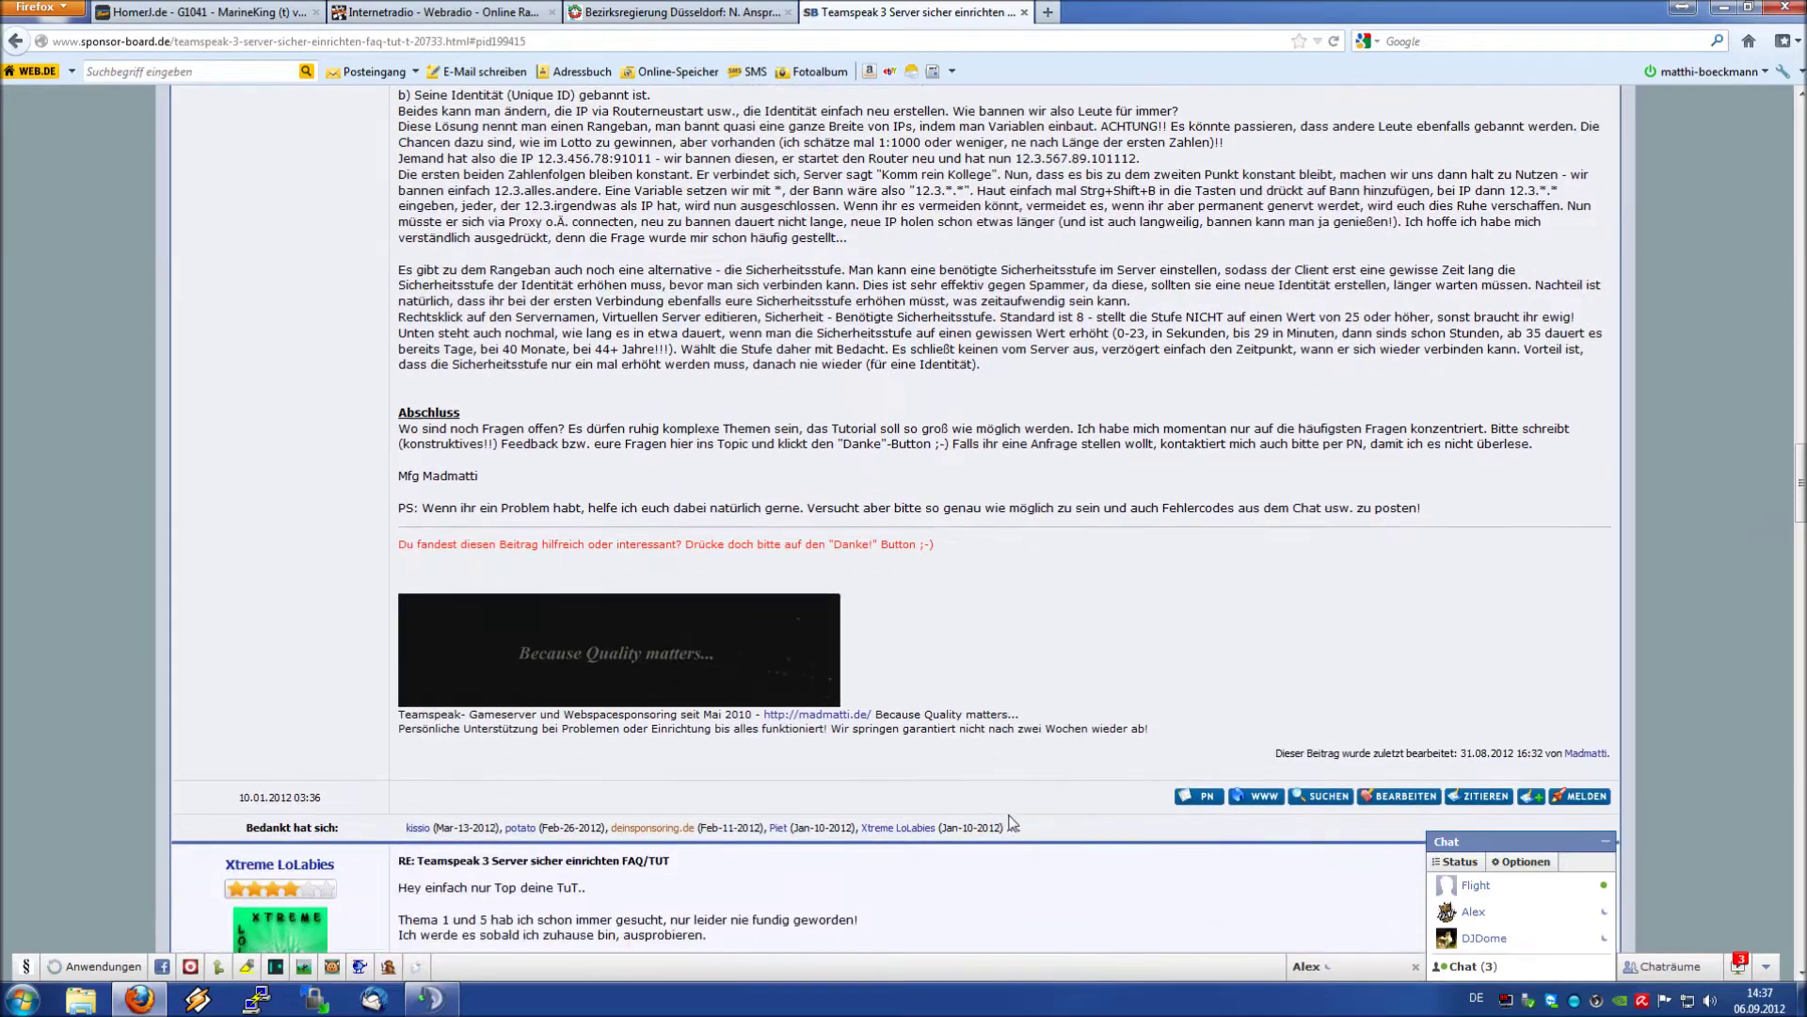
scroll(1032, 738, up, 8)
scroll(1032, 738, up, 20)
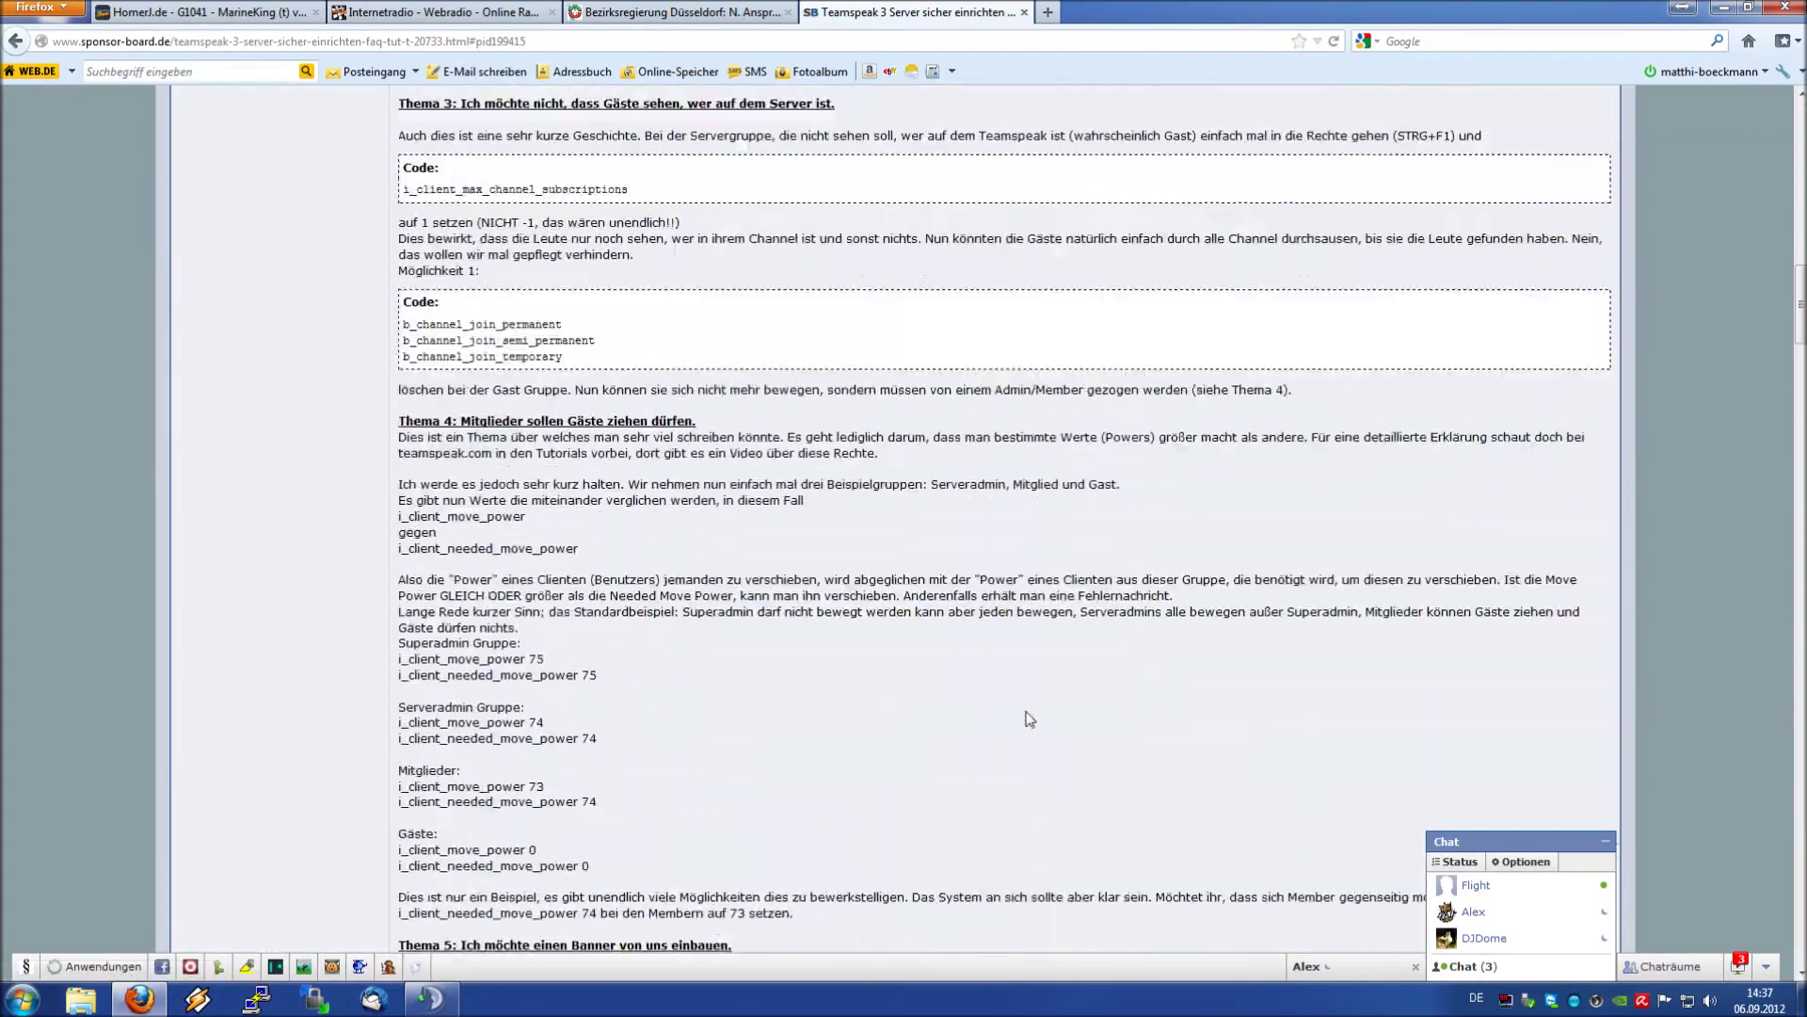
scroll(1025, 702, up, 3)
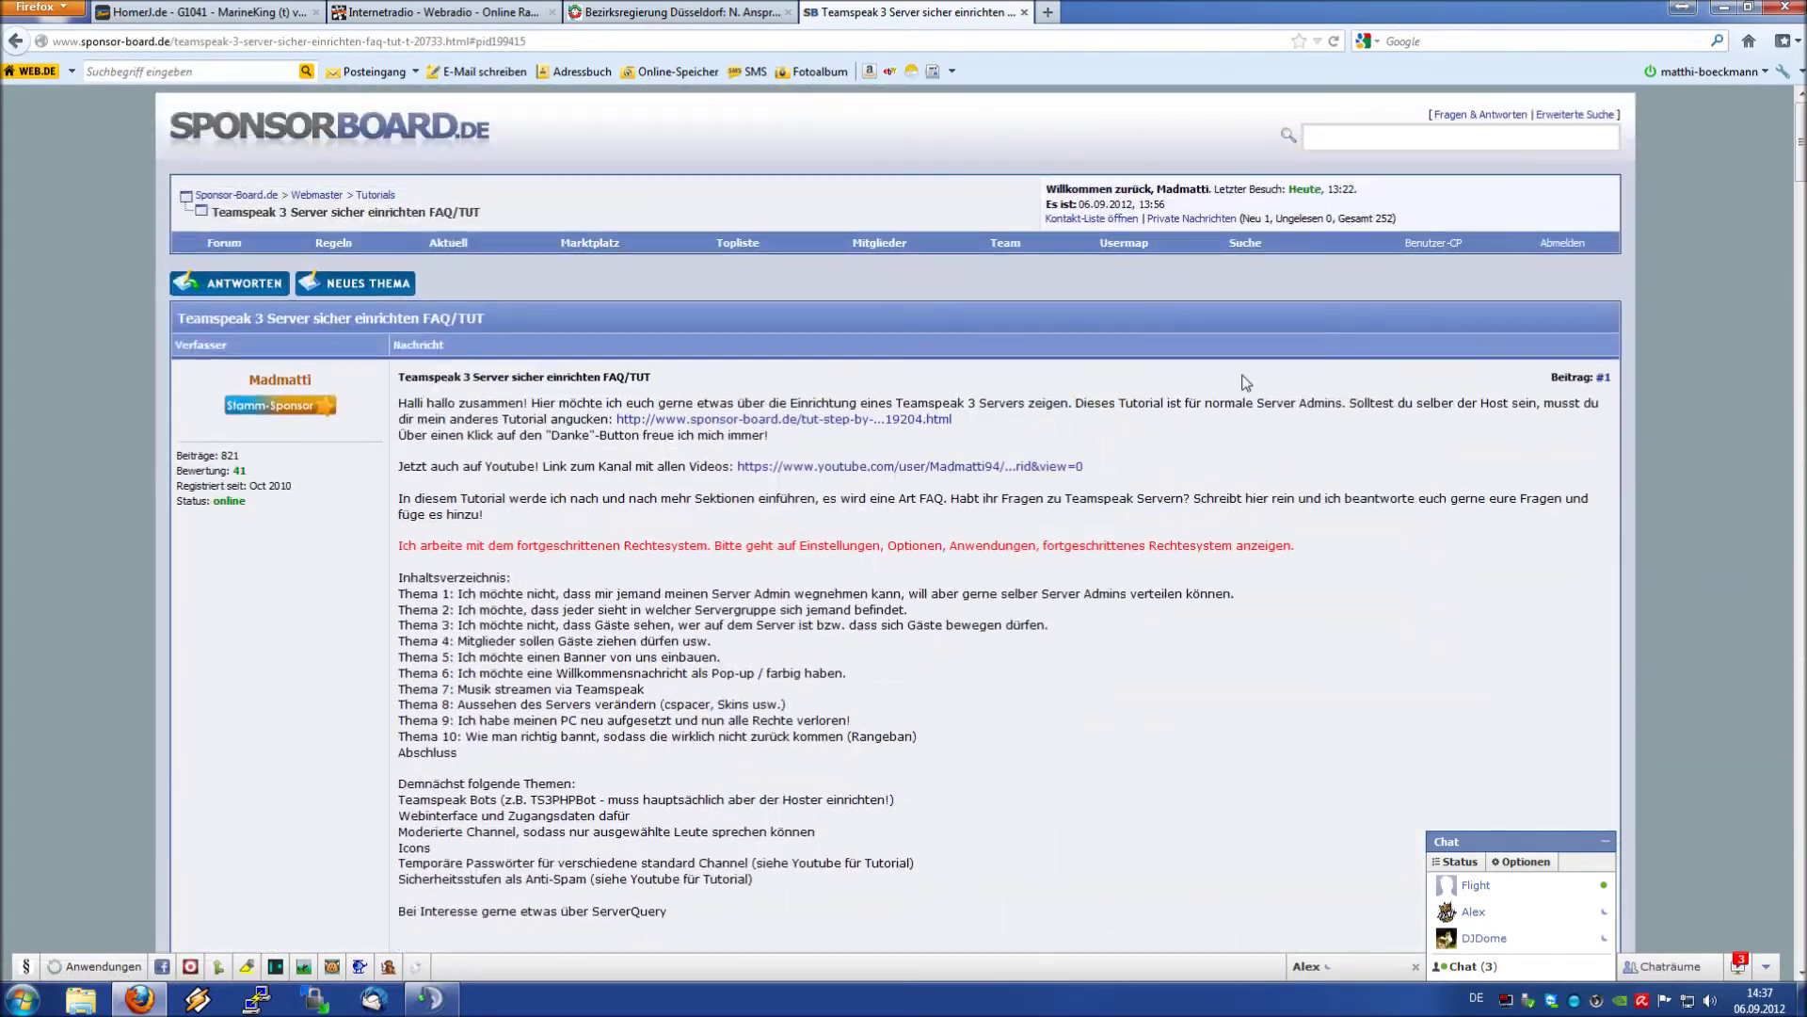
click(673, 12)
click(876, 12)
- Switch to TeamSpeak 3, connect to the favourite Madmatti.de Tutorials 2 in addition to the existing connection, and mute the speakers there
click(1726, 7)
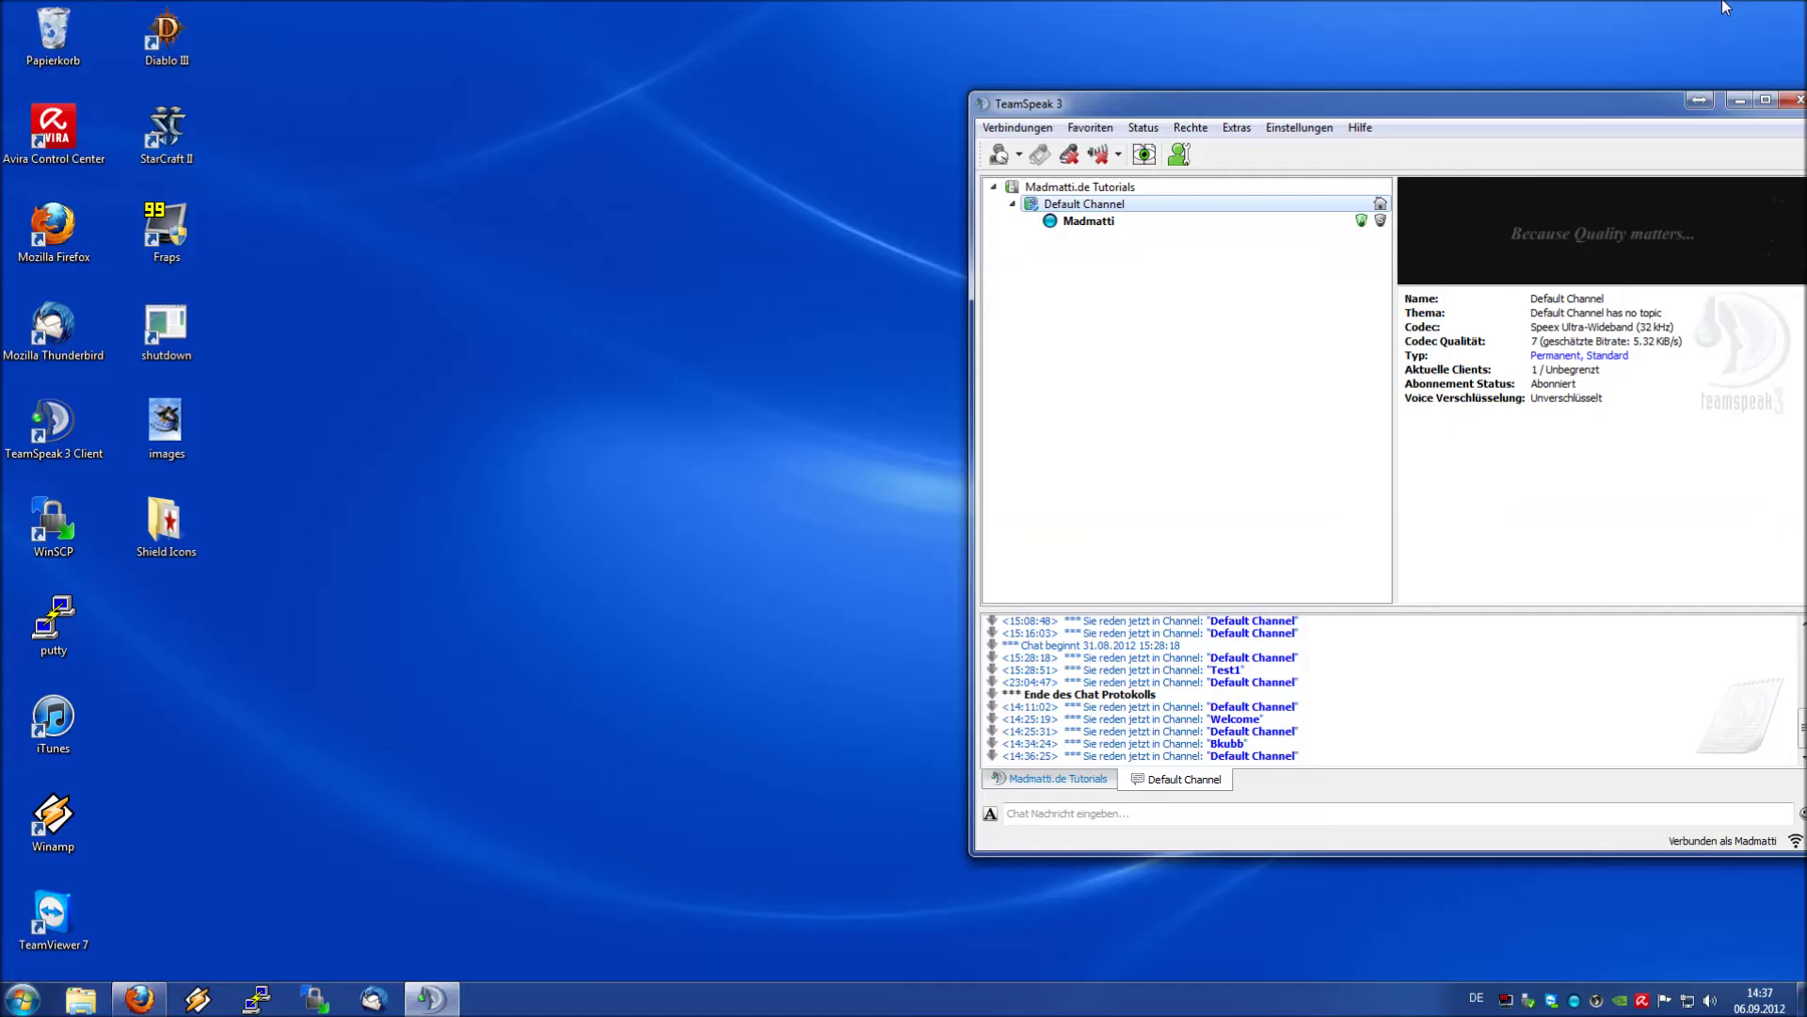
click(1299, 127)
mouse_move(1106, 132)
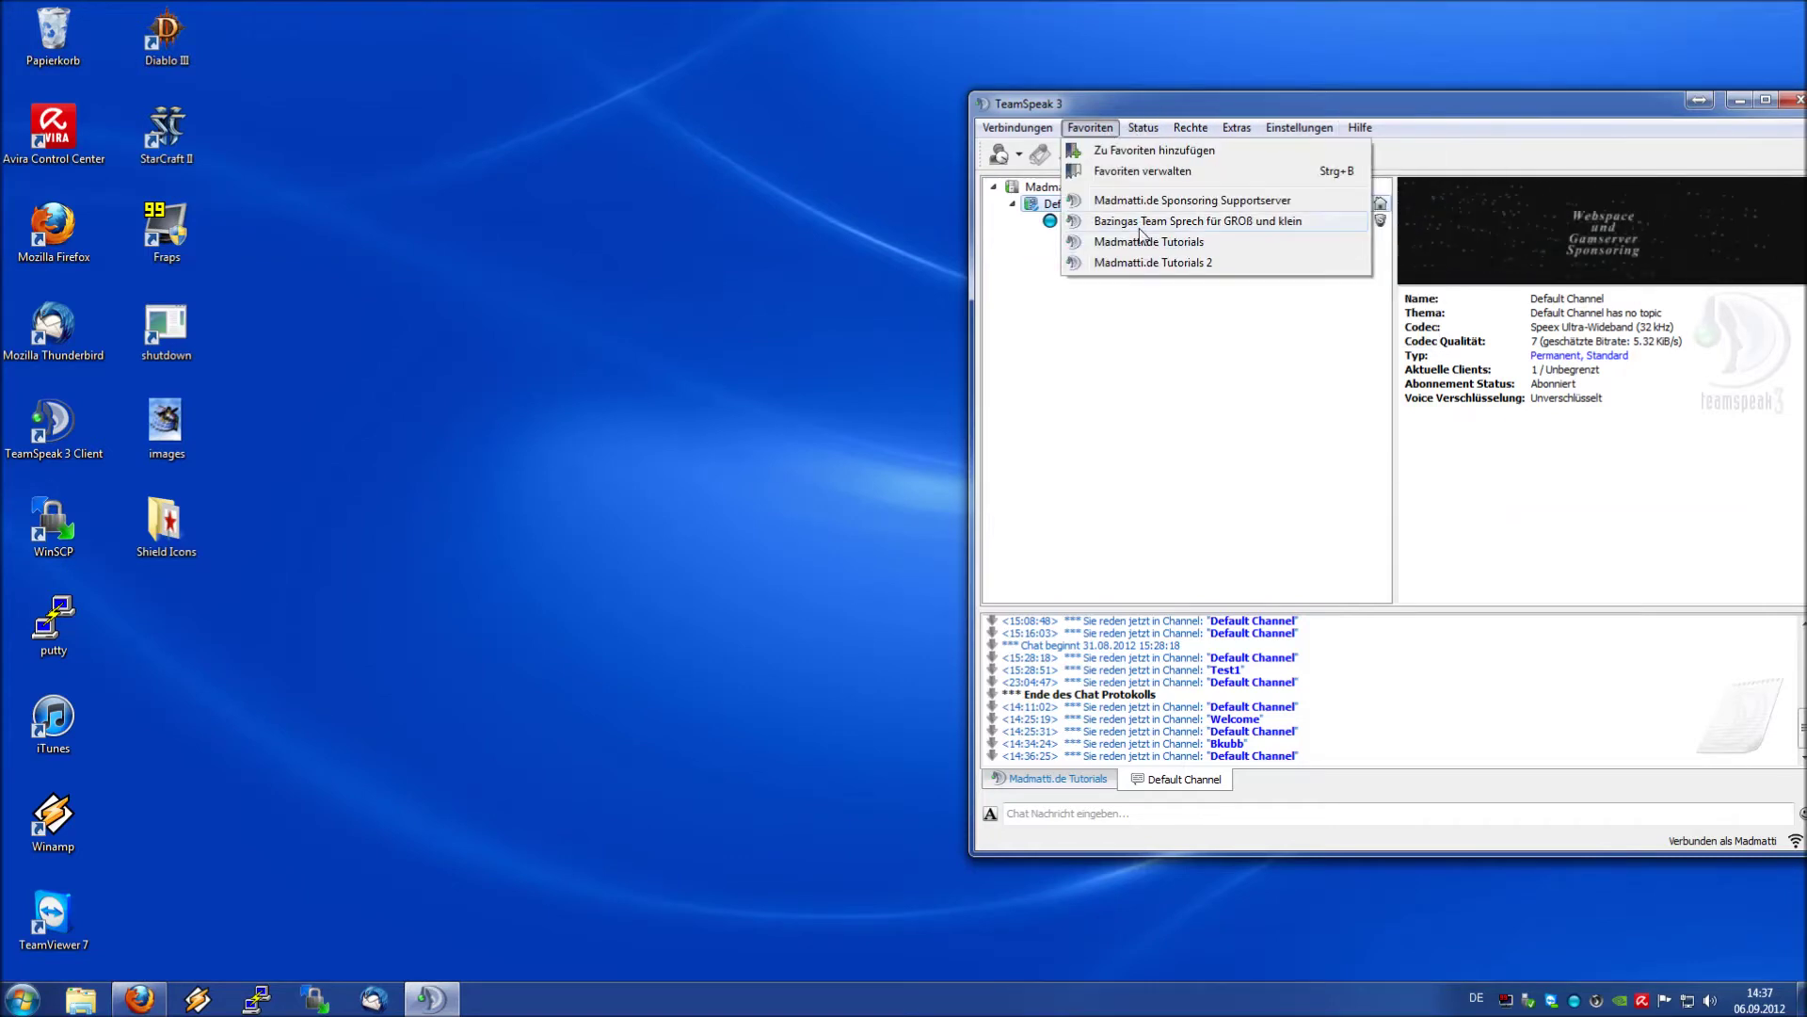
click(1161, 262)
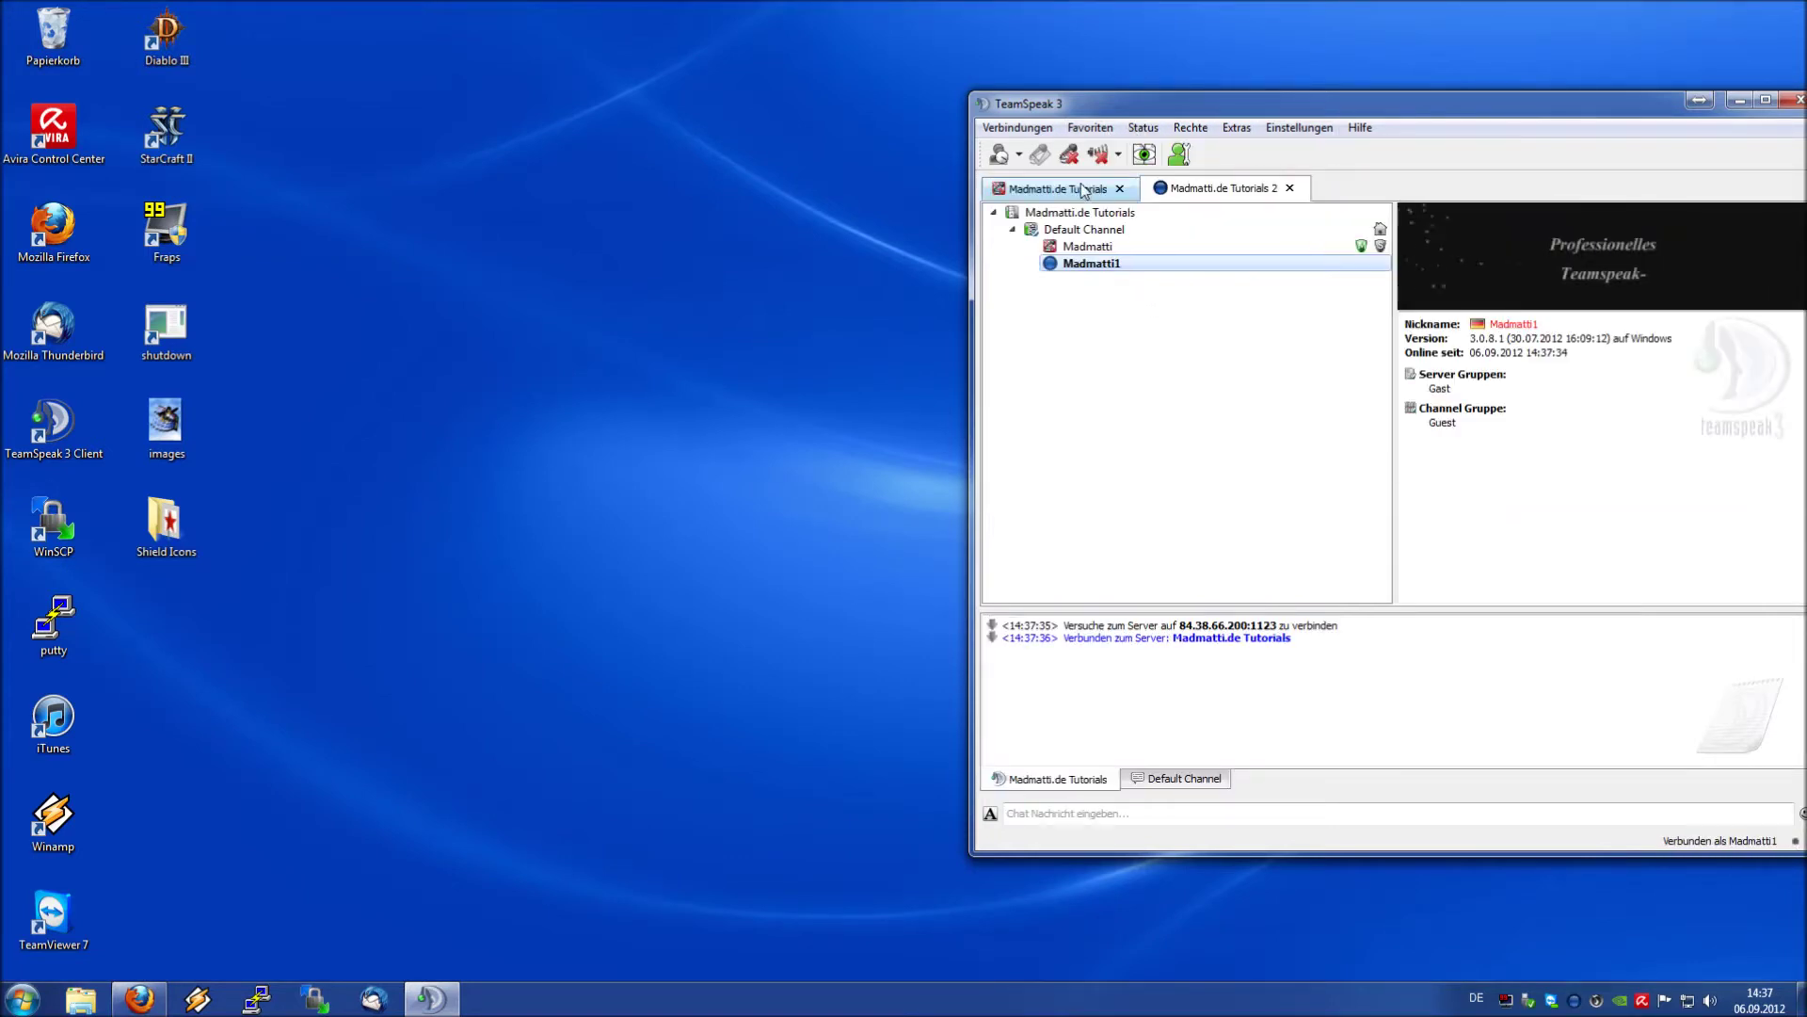
click(1098, 156)
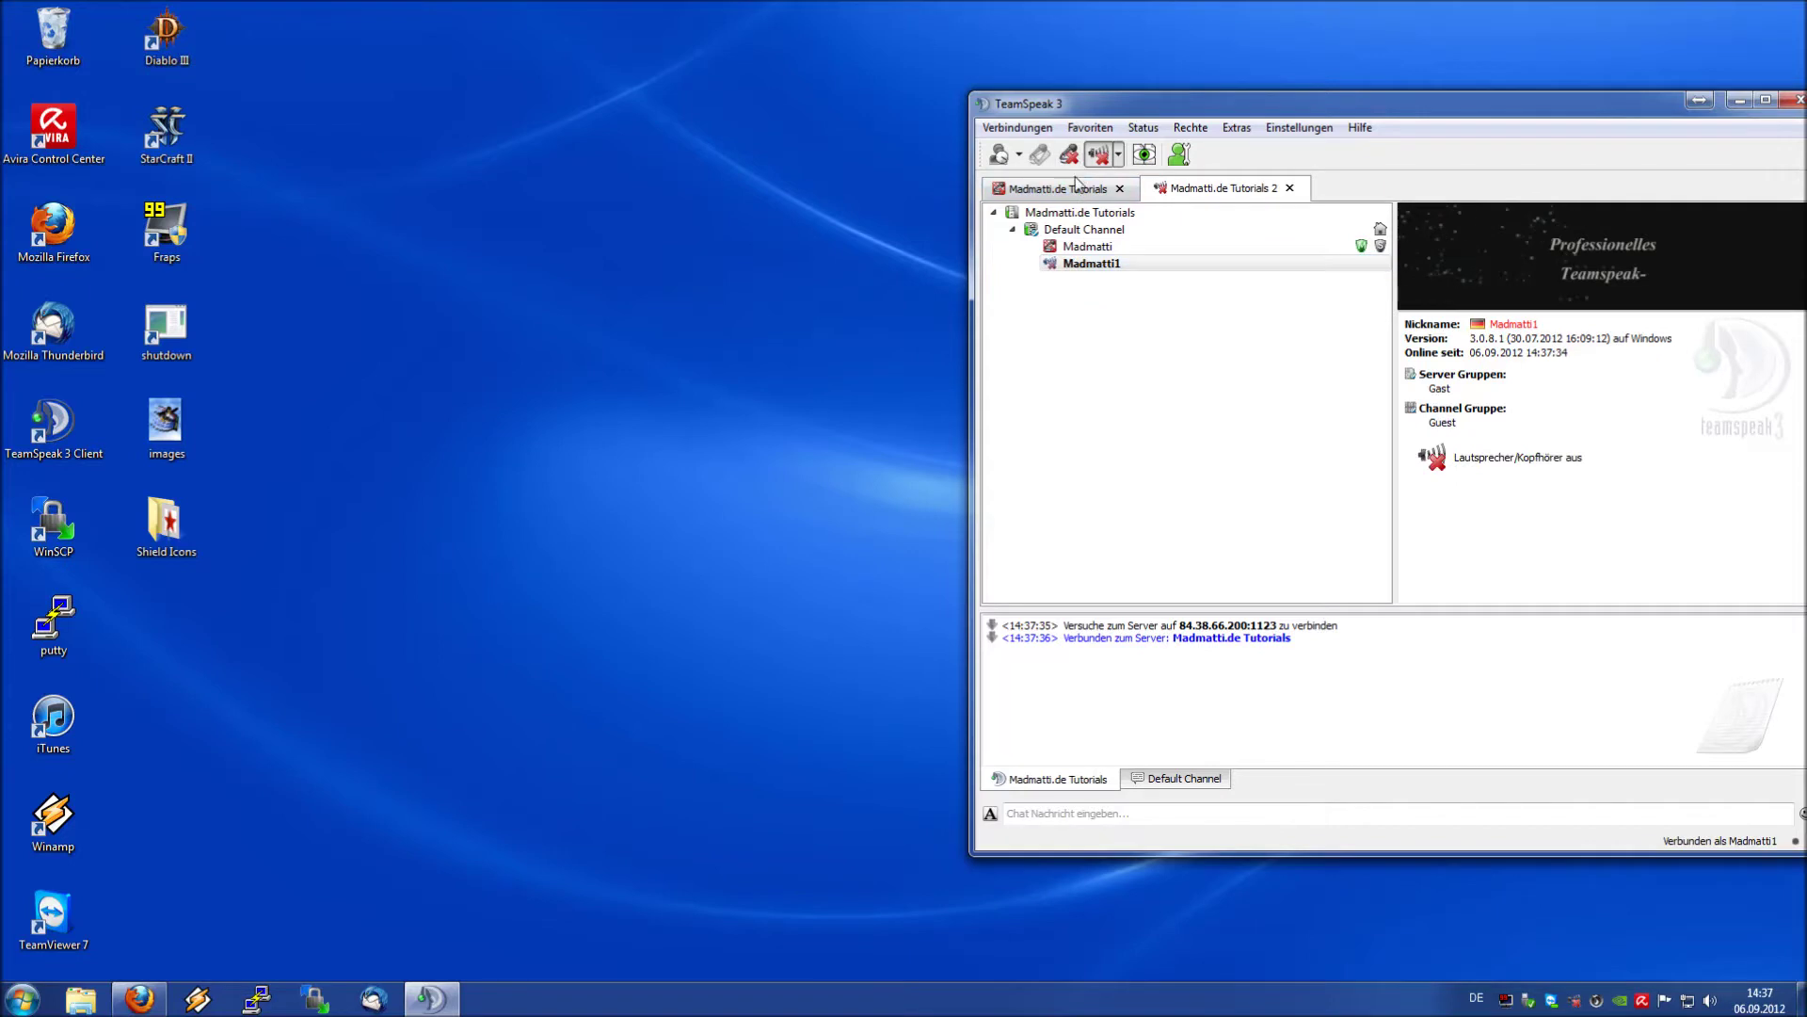
- Examine the server groups of both clients on the second connection and return to the first connection
click(1191, 188)
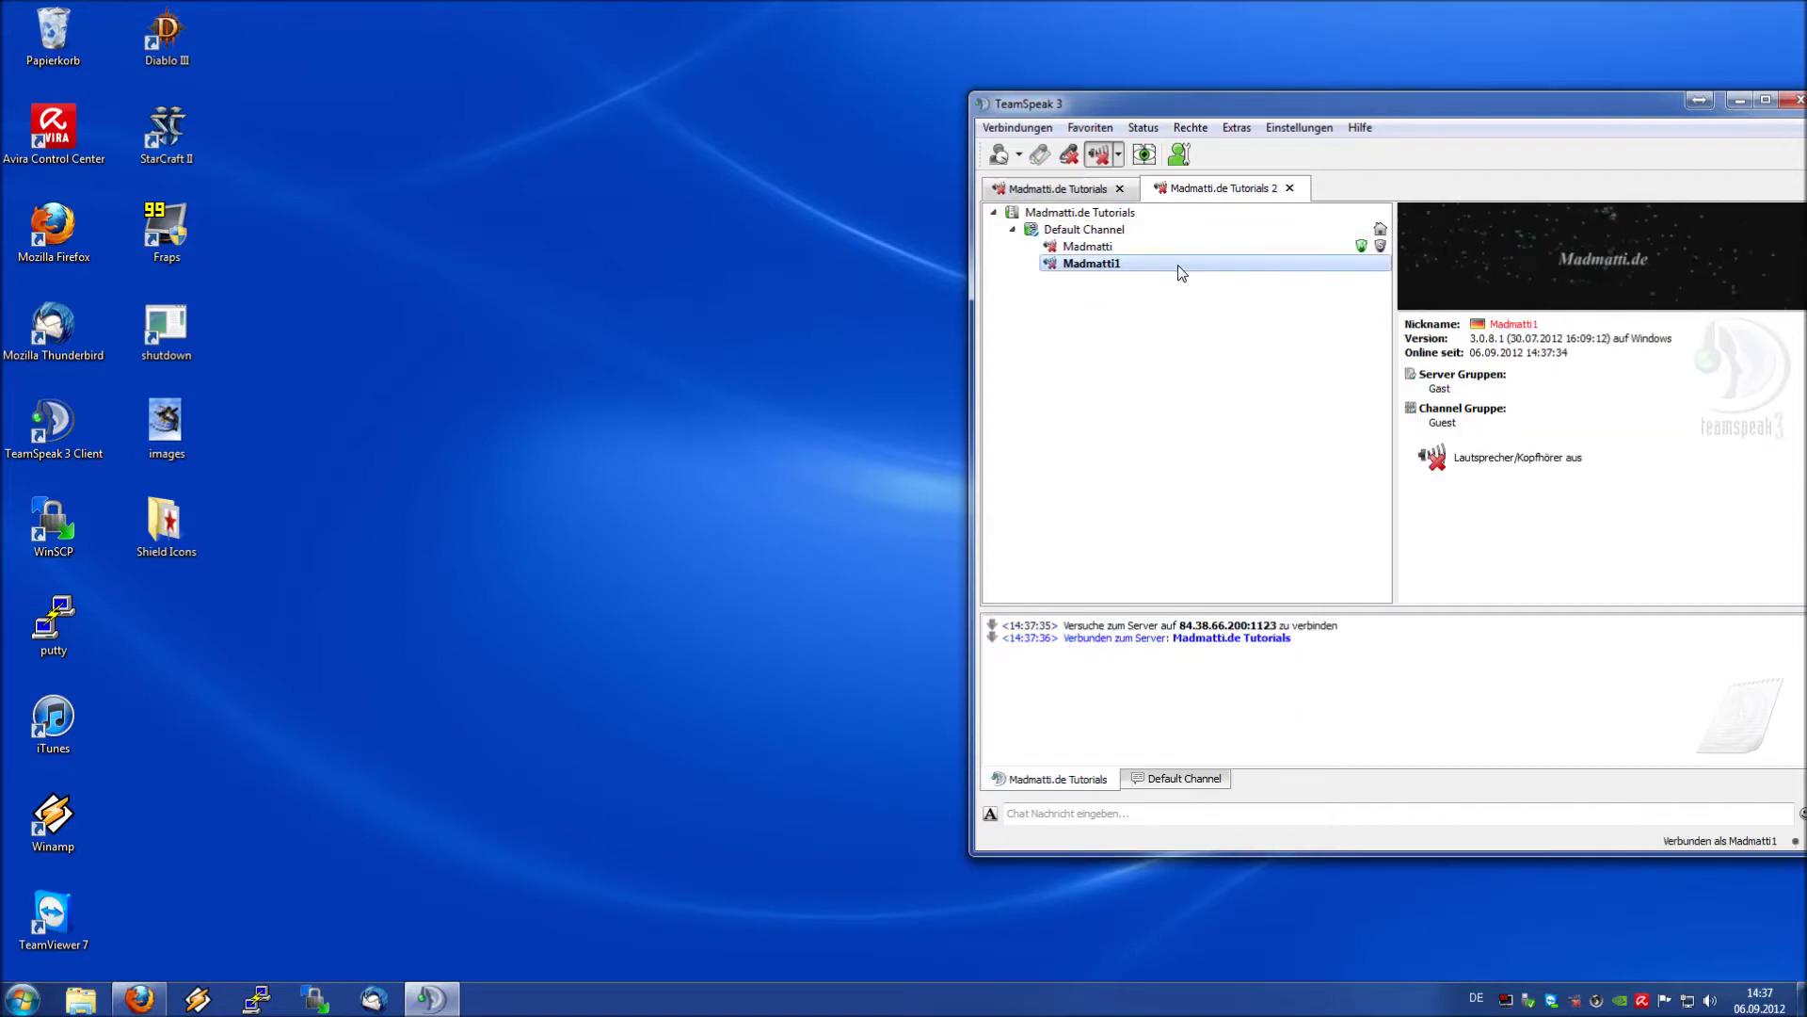
click(1156, 246)
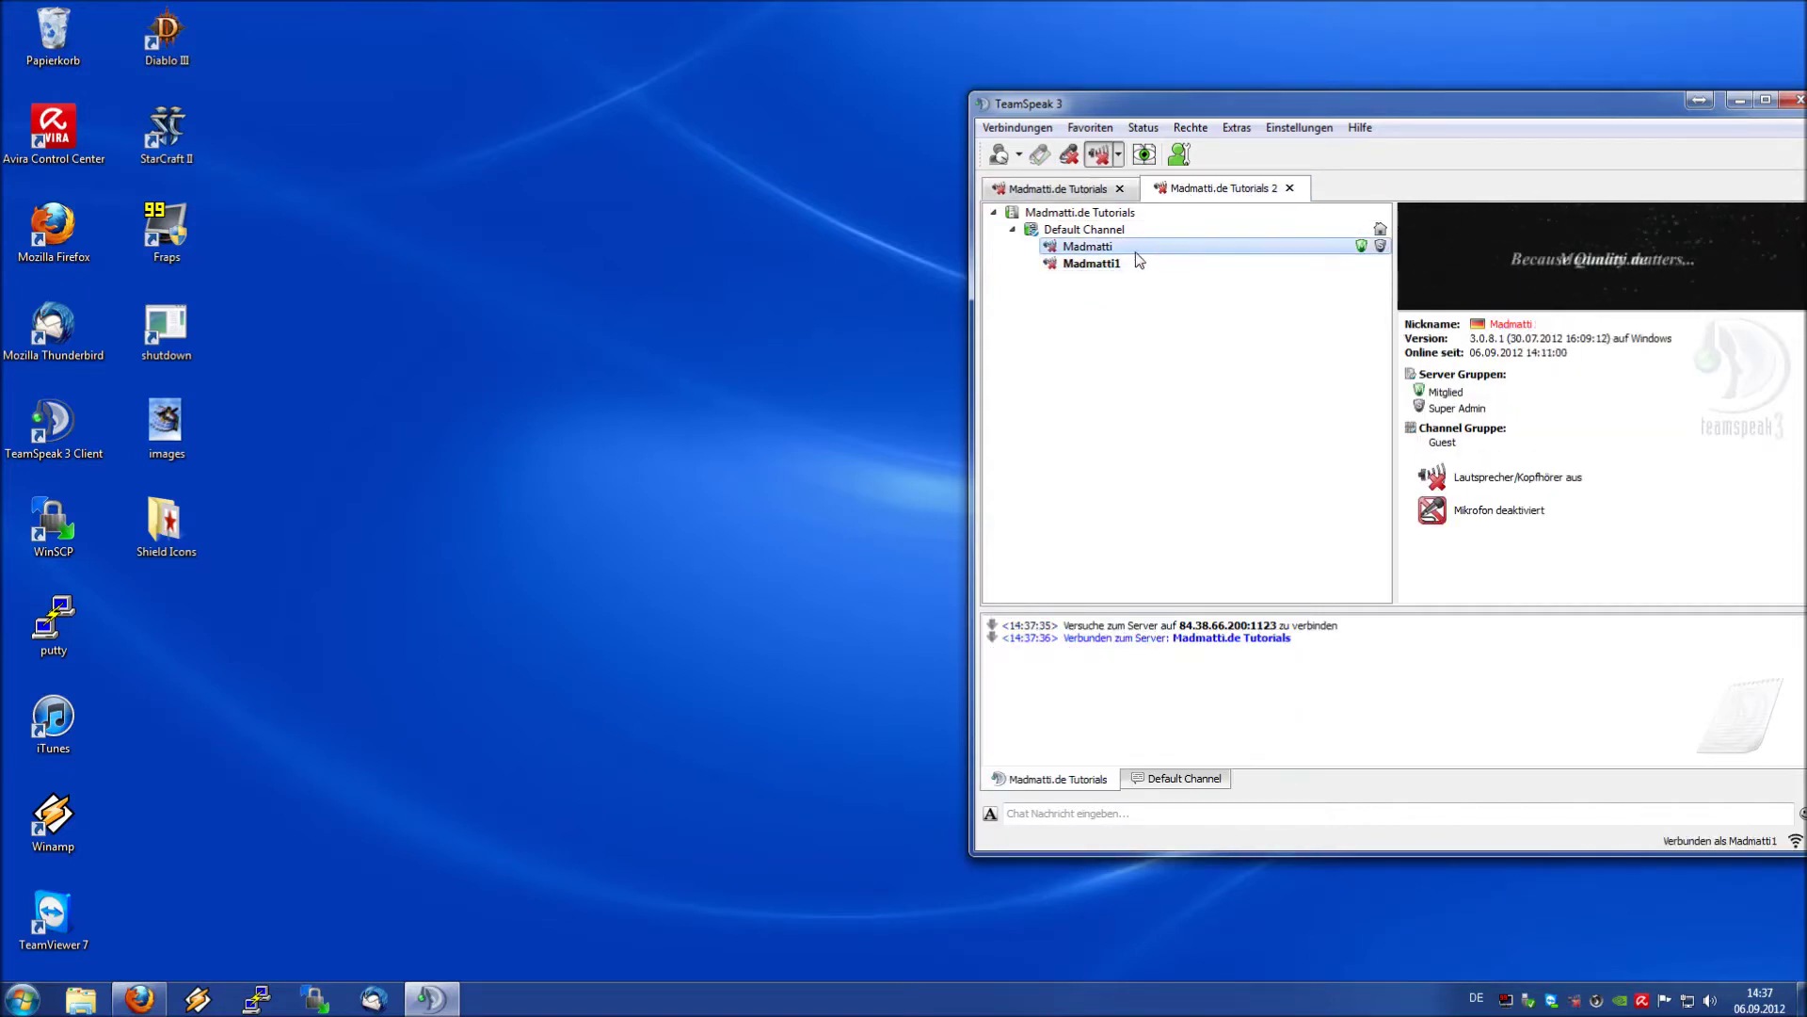
key(ctrl+Tab)
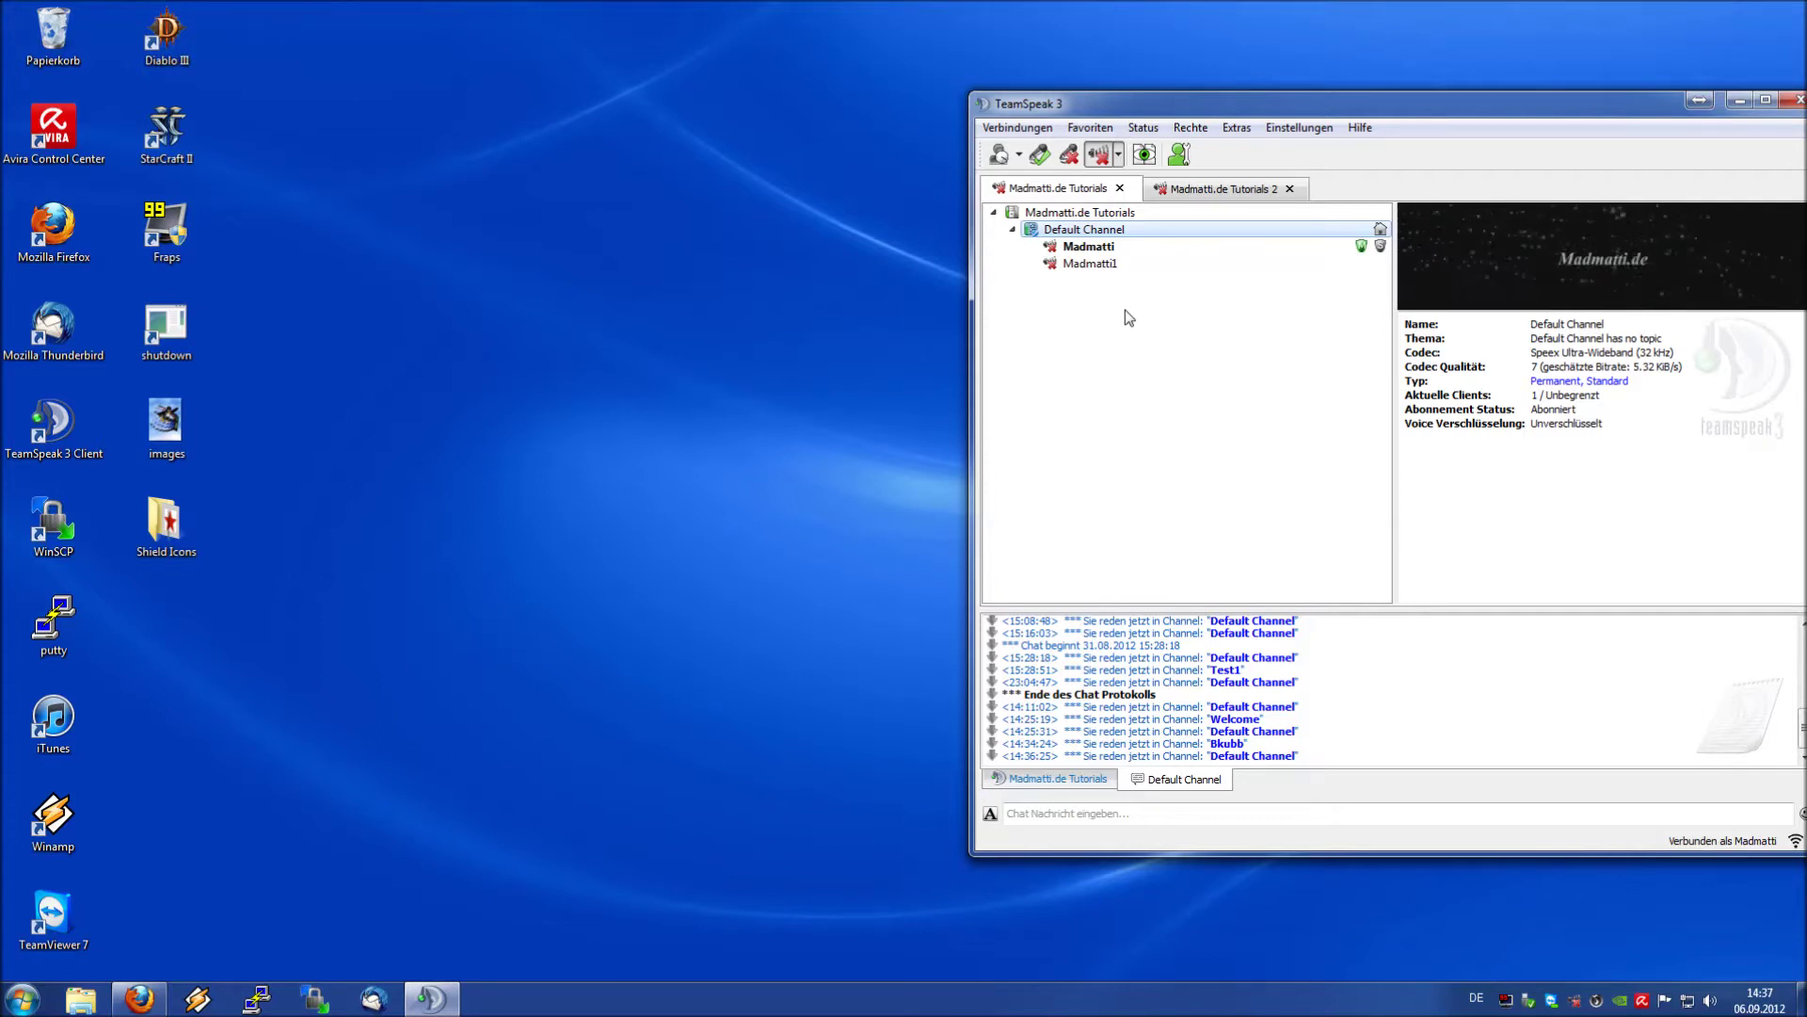
- Create a permanent channel named Moderiert with a required talk power of 50
right_click(1164, 332)
click(1222, 348)
click(1281, 568)
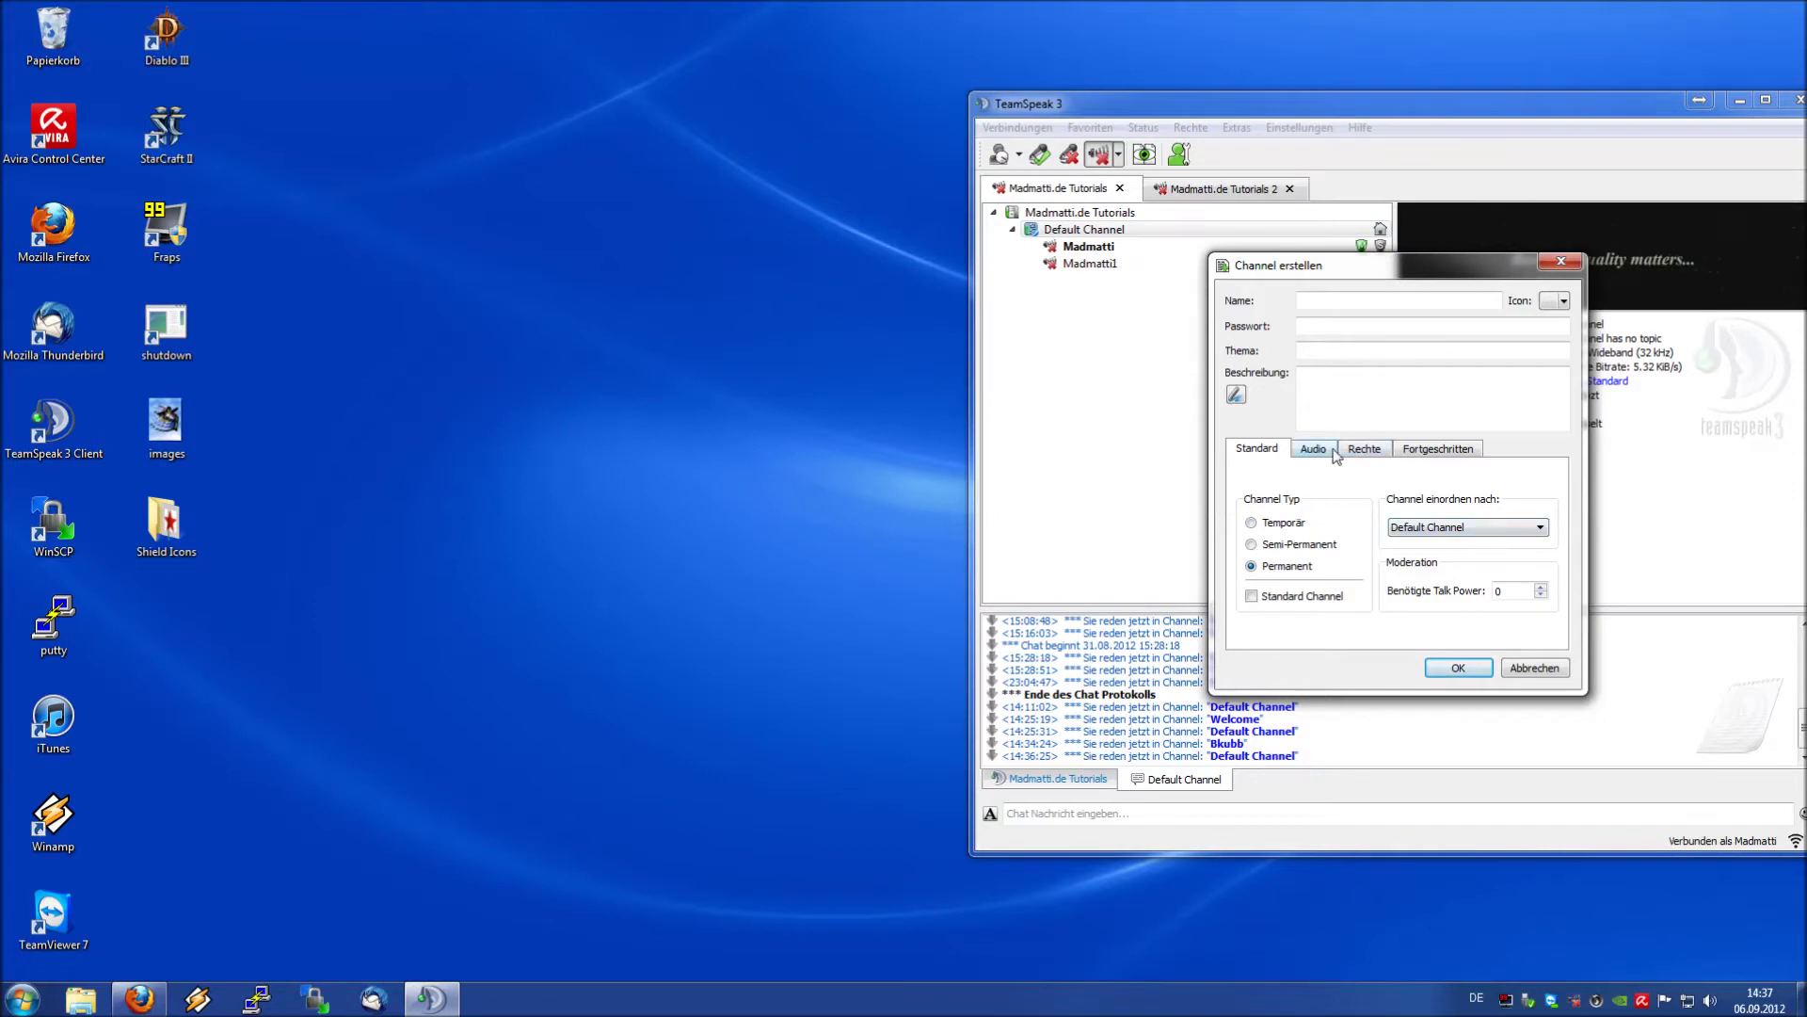
text(0)
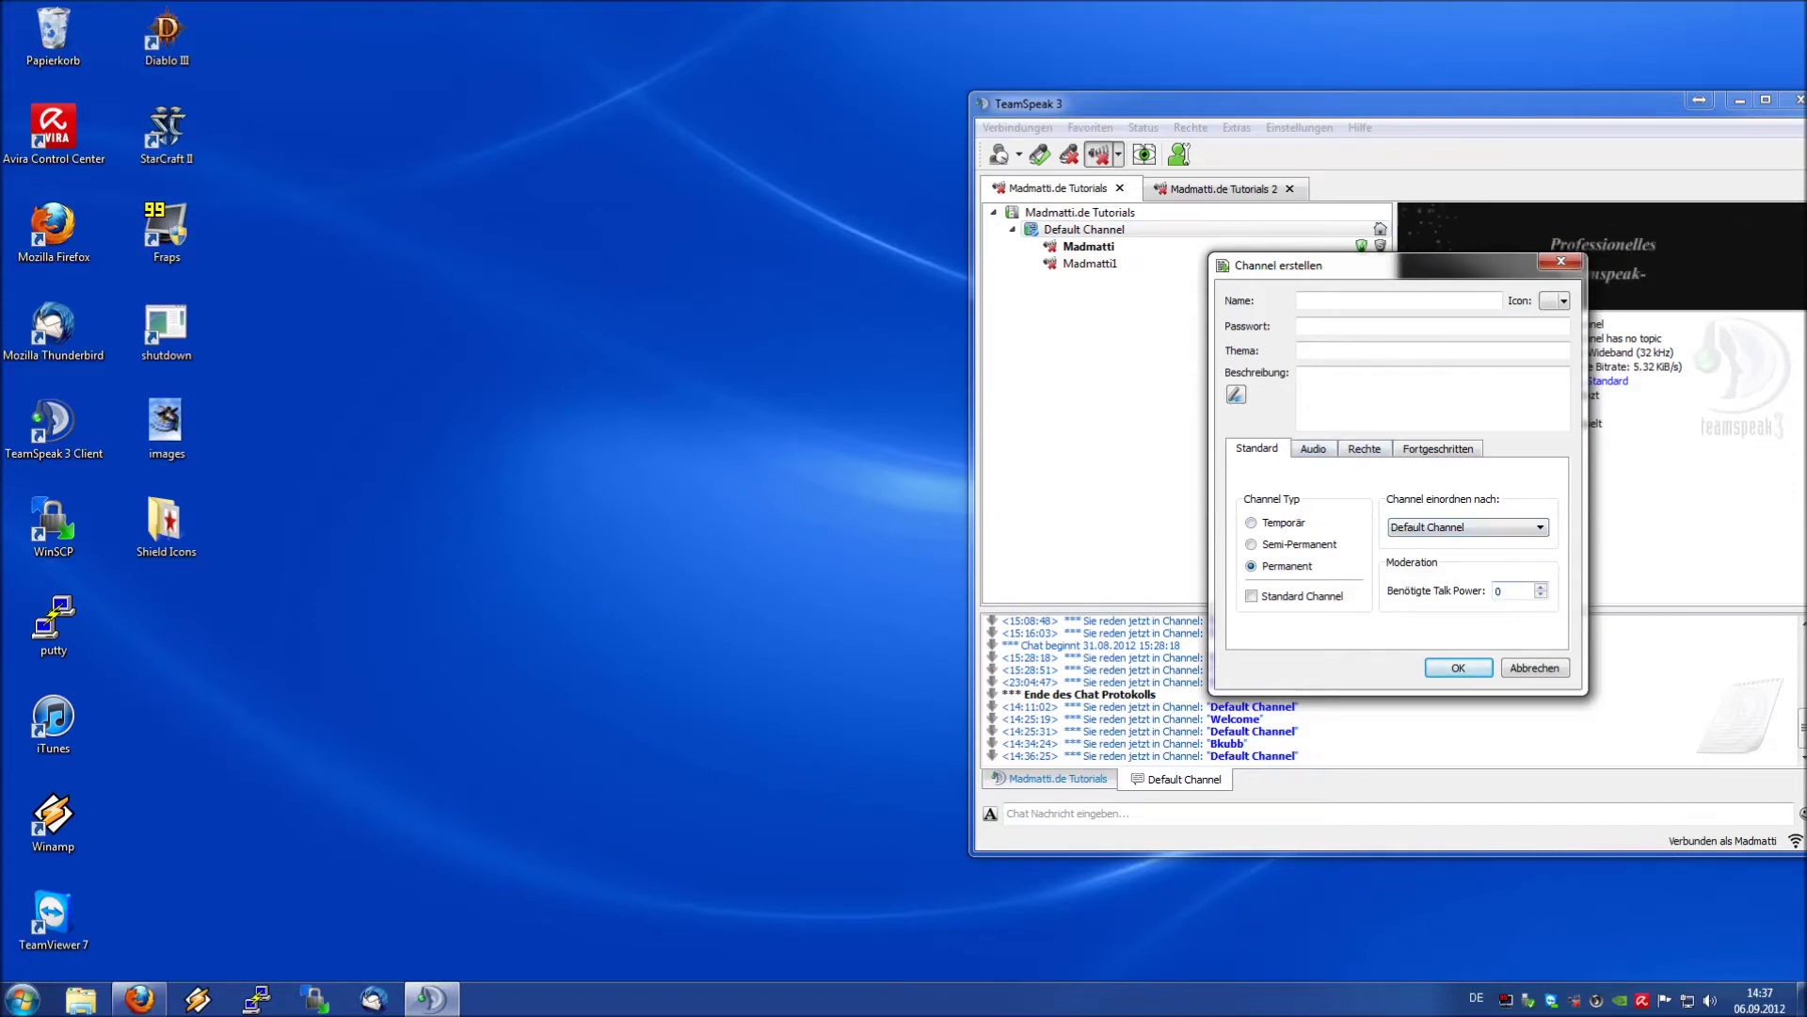
key(shift+Home)
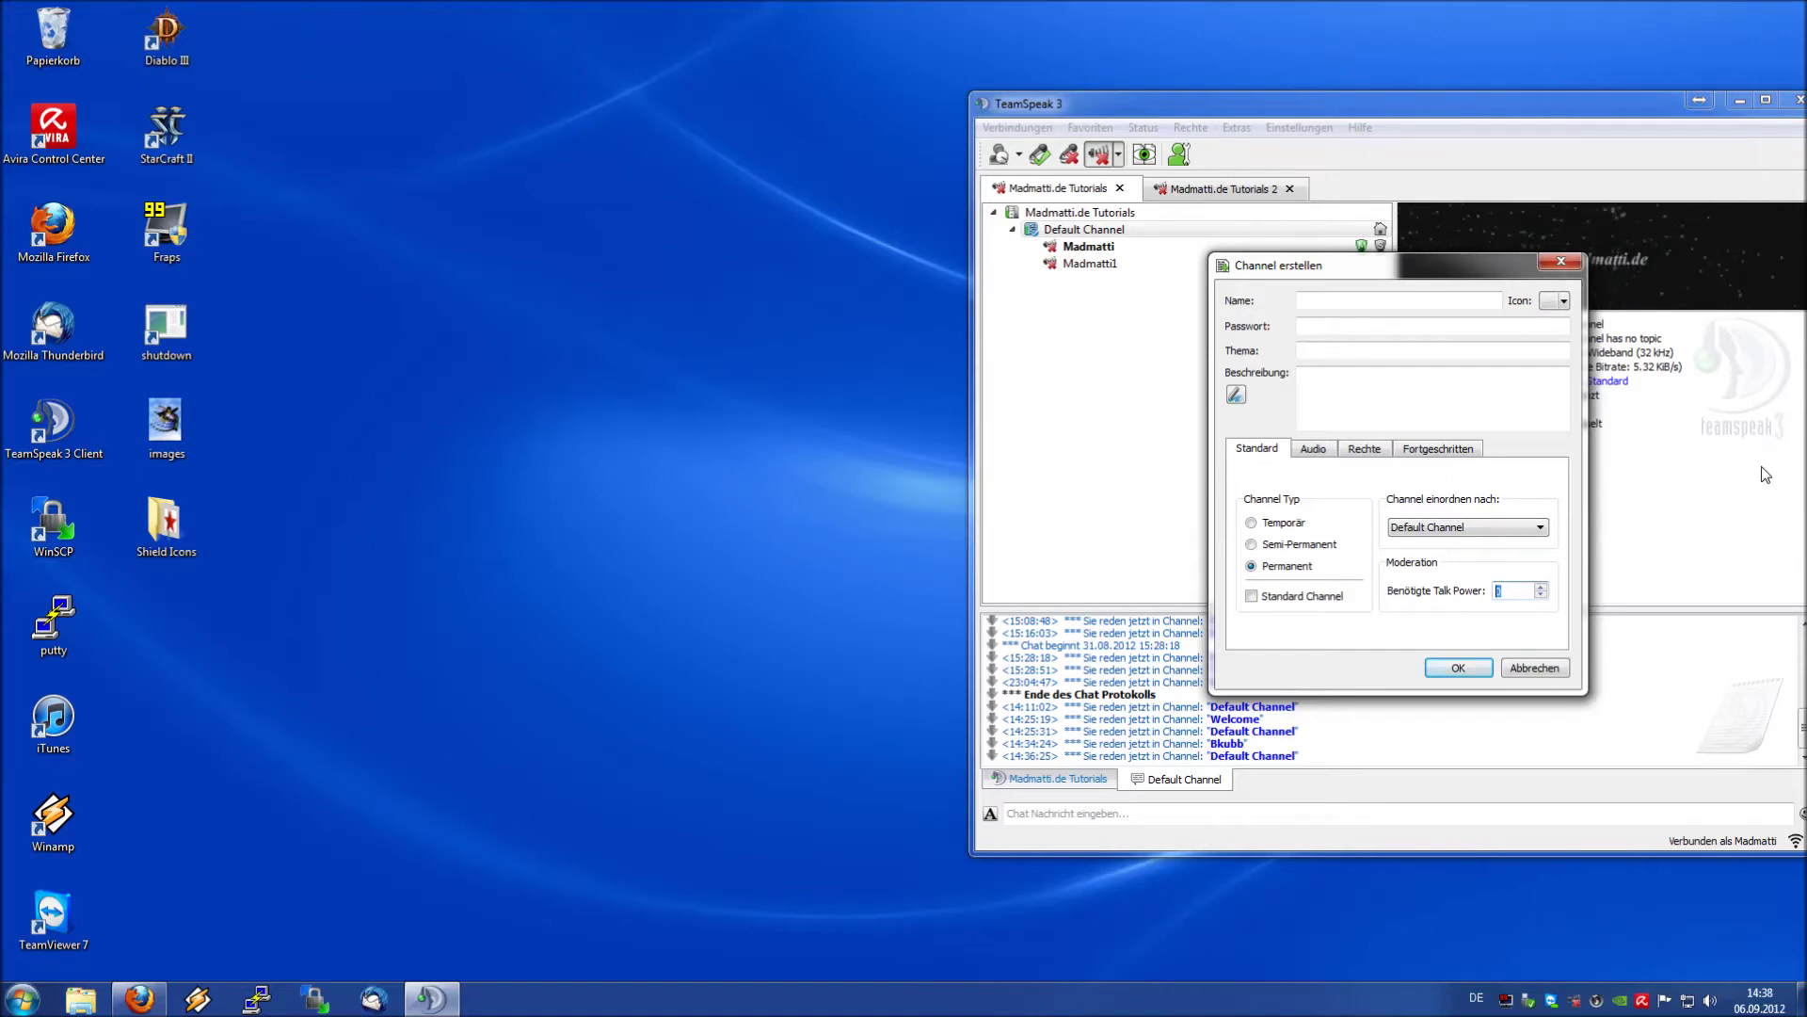
click(1442, 666)
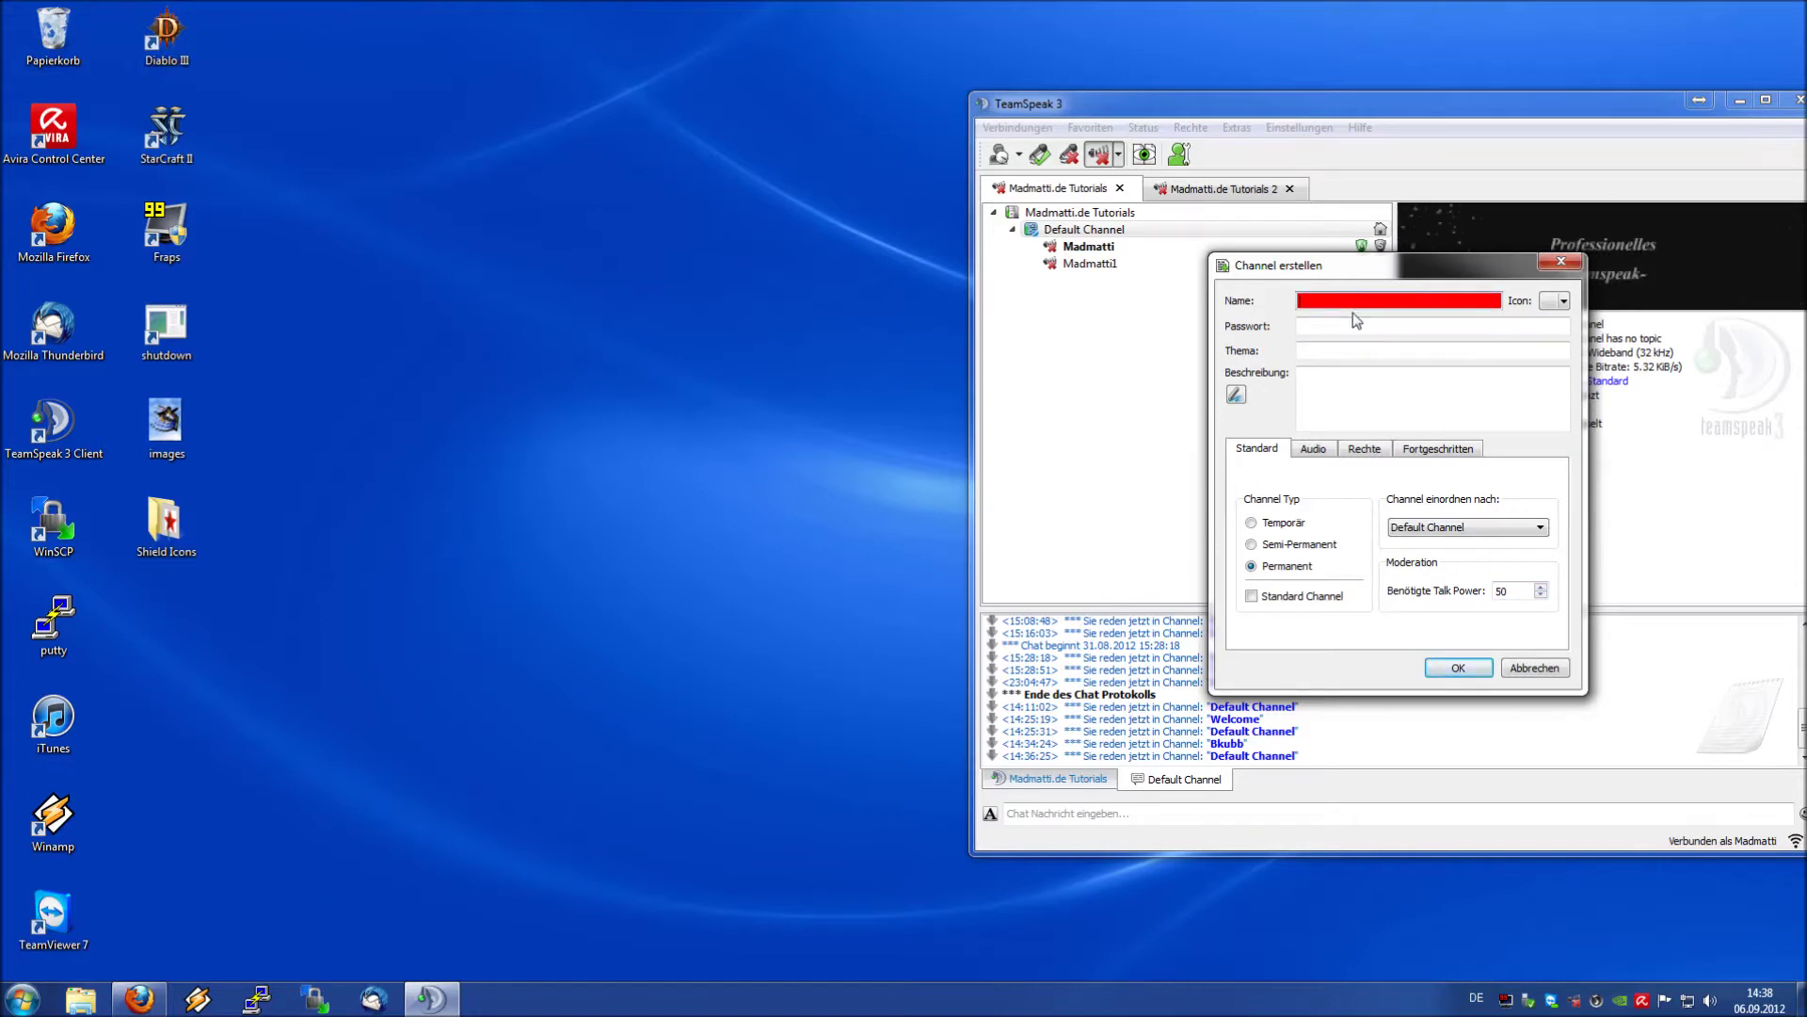
text(Moderiert)
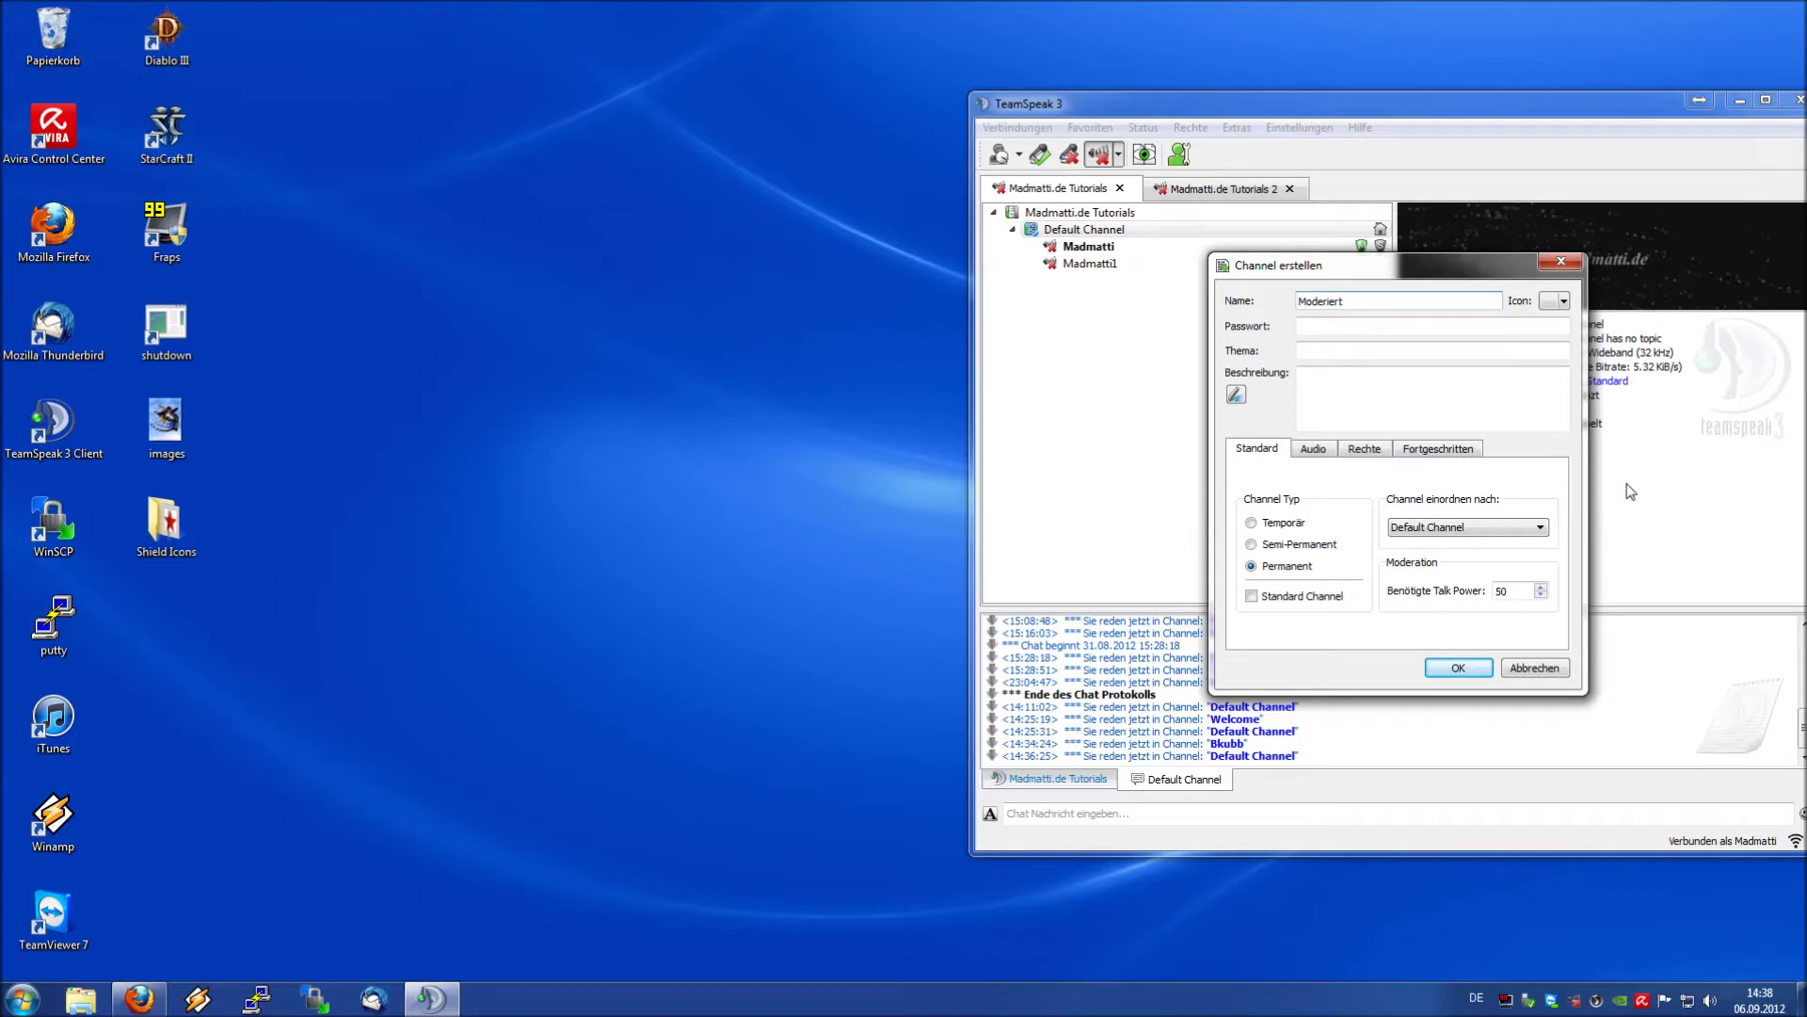
click(1458, 668)
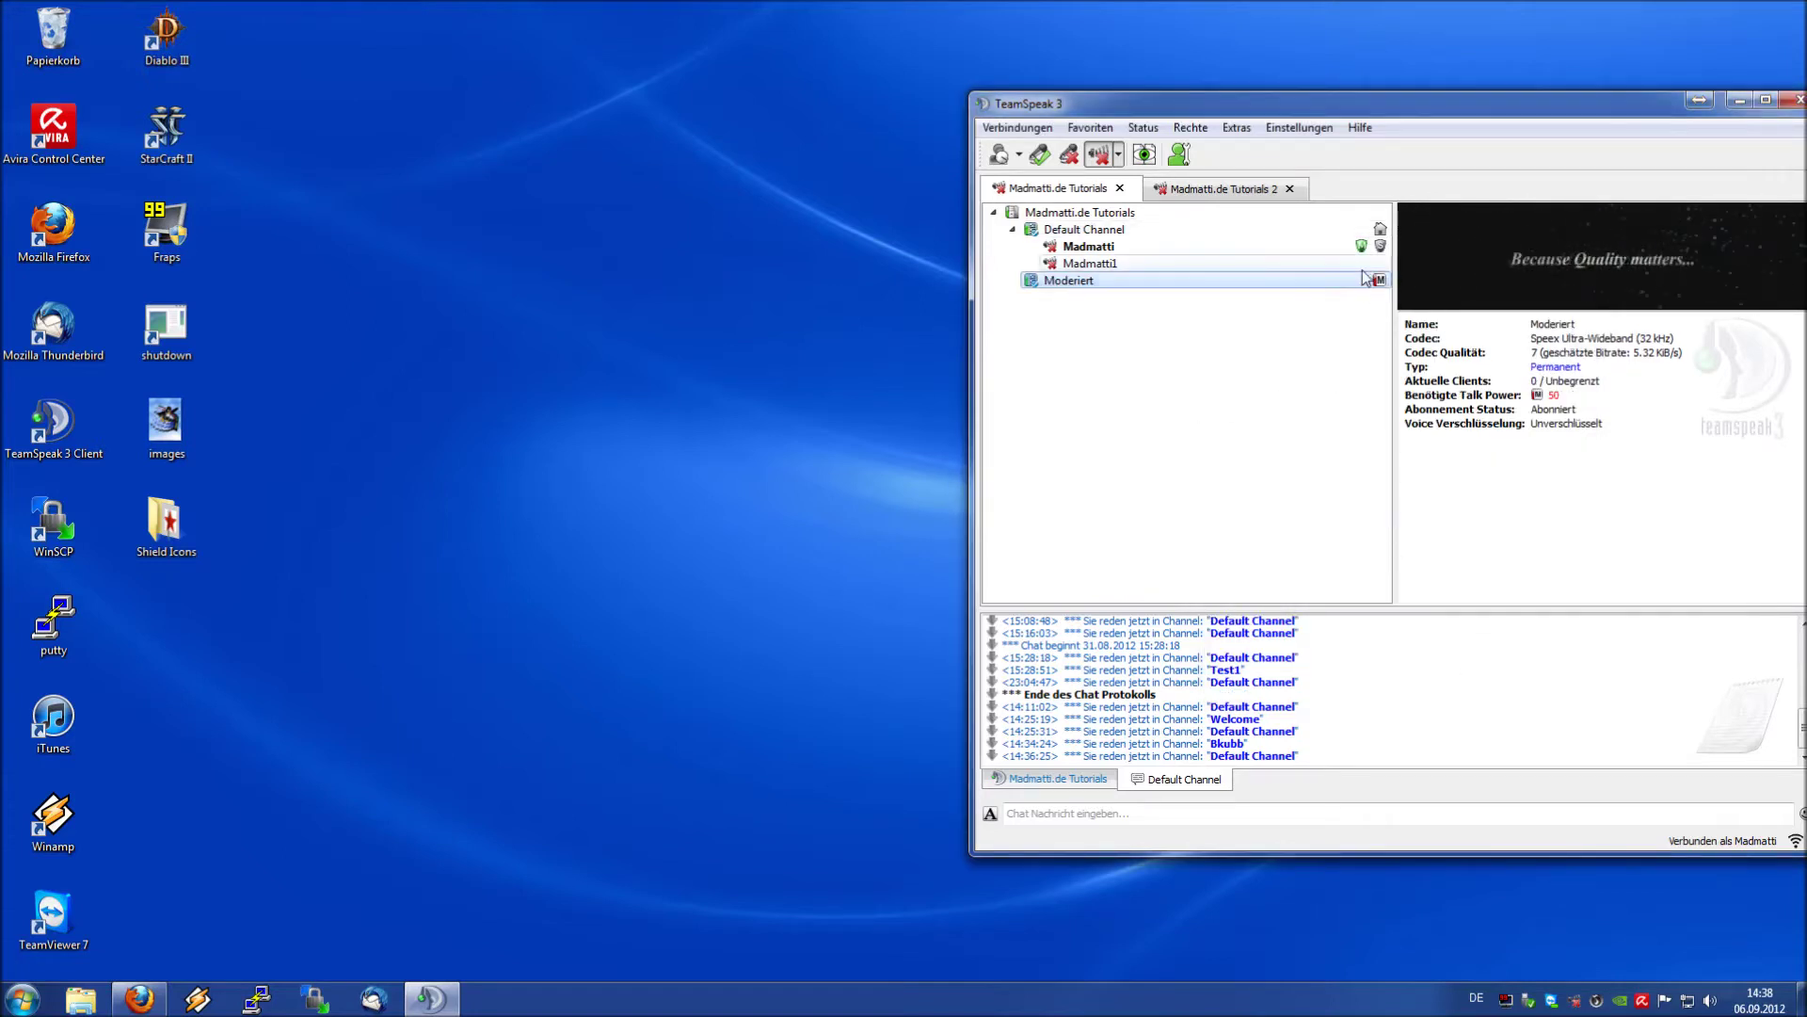
- Join the Moderiert channel with the admin client and turn its speakers back on
double_click(1141, 279)
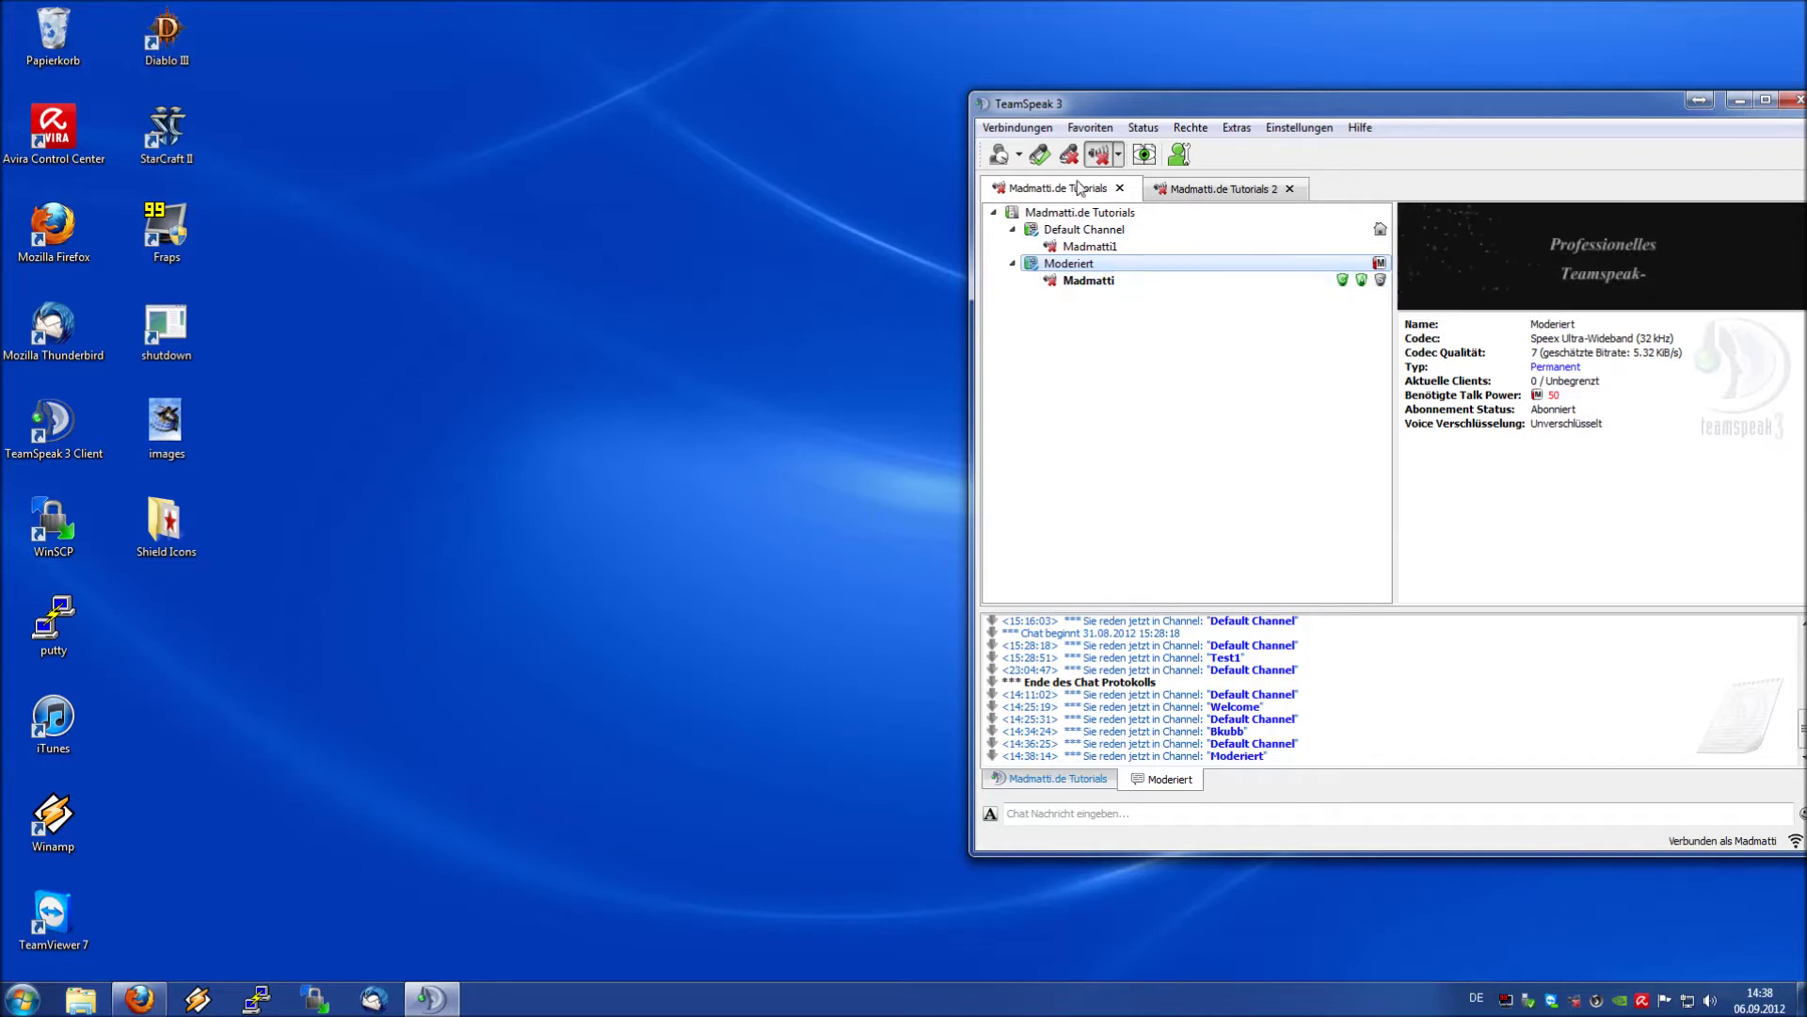
click(1099, 153)
click(1157, 391)
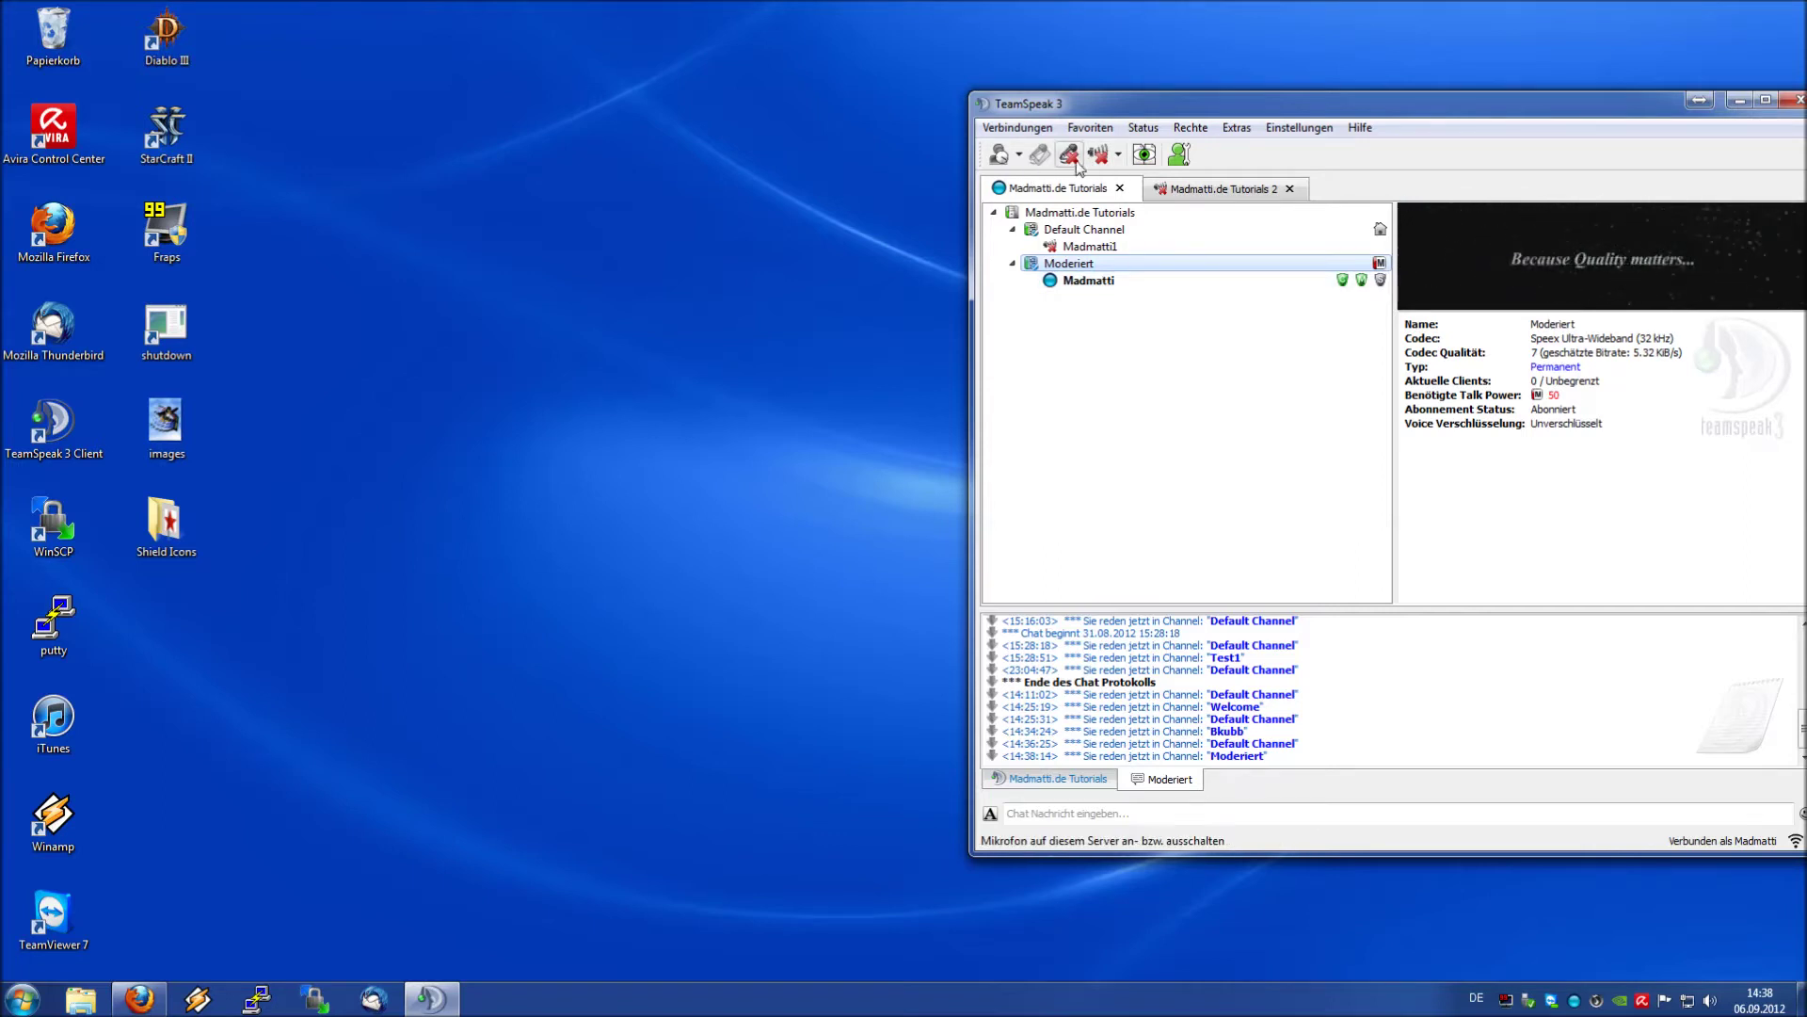
- On the second connection, move the guest client into the Moderiert channel, and inspect that client from the first connection
click(1183, 189)
drag(1102, 246, 1094, 265)
click(1522, 523)
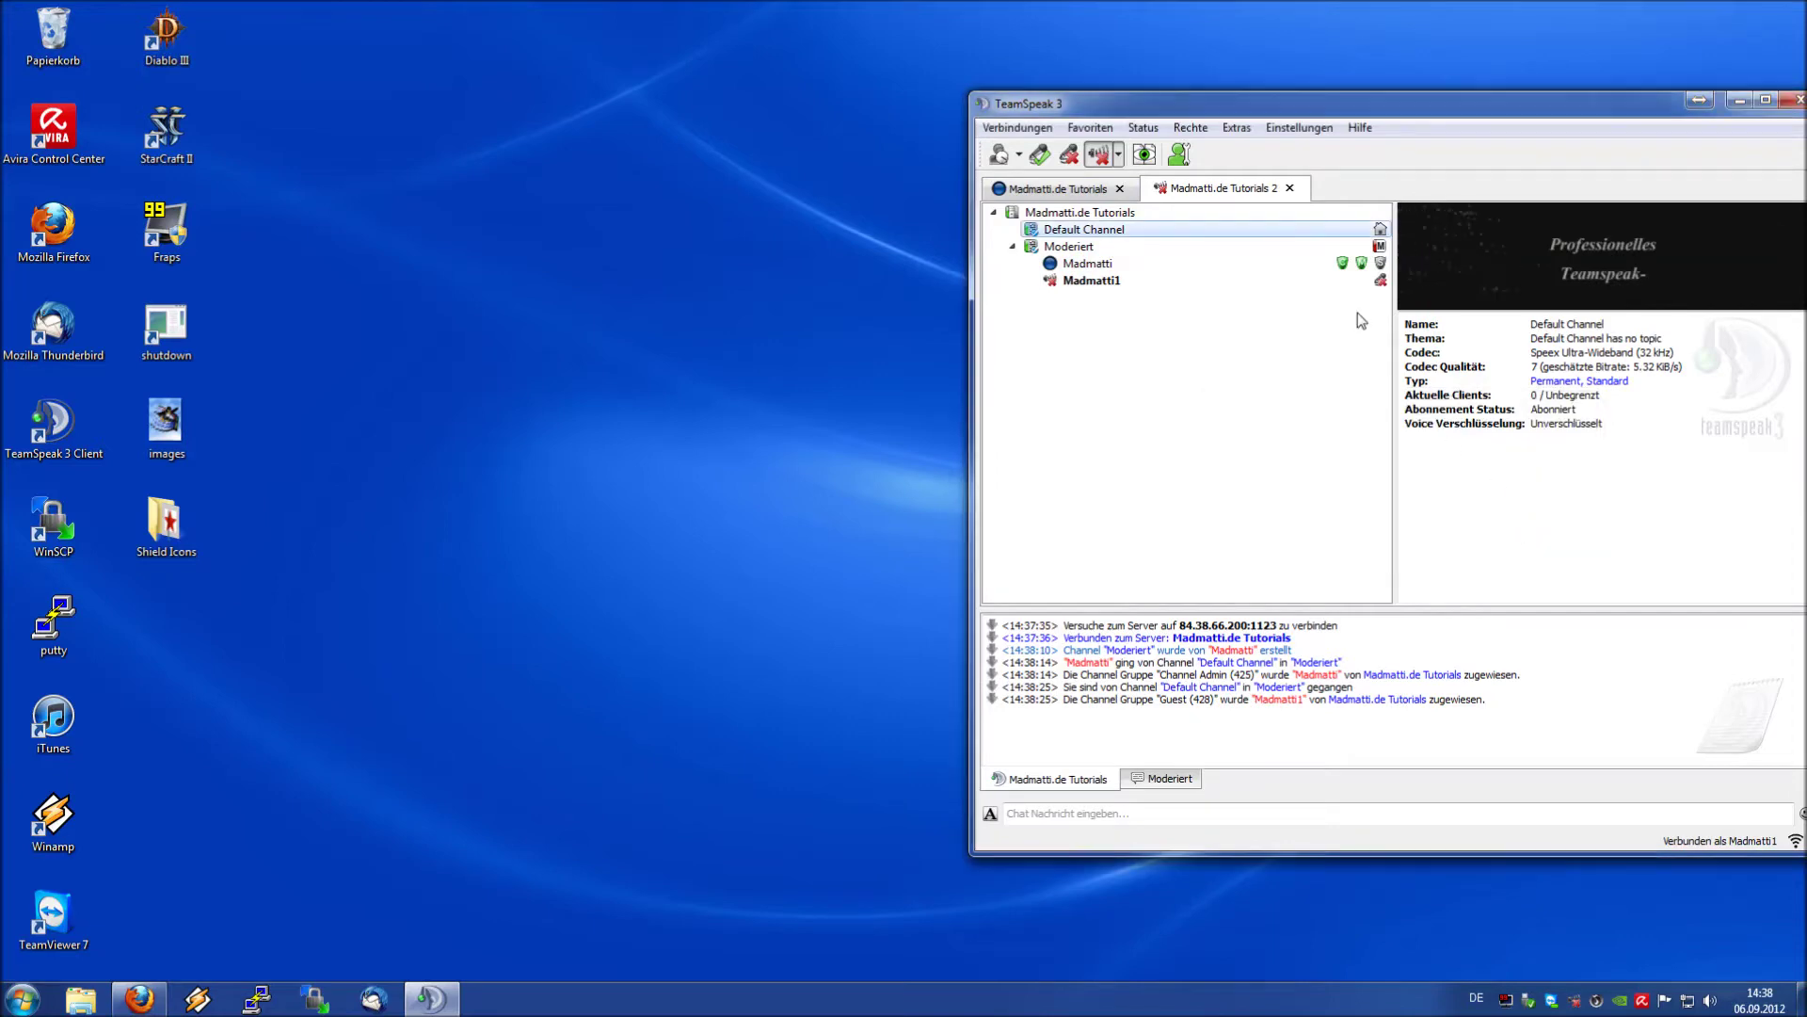
click(1049, 189)
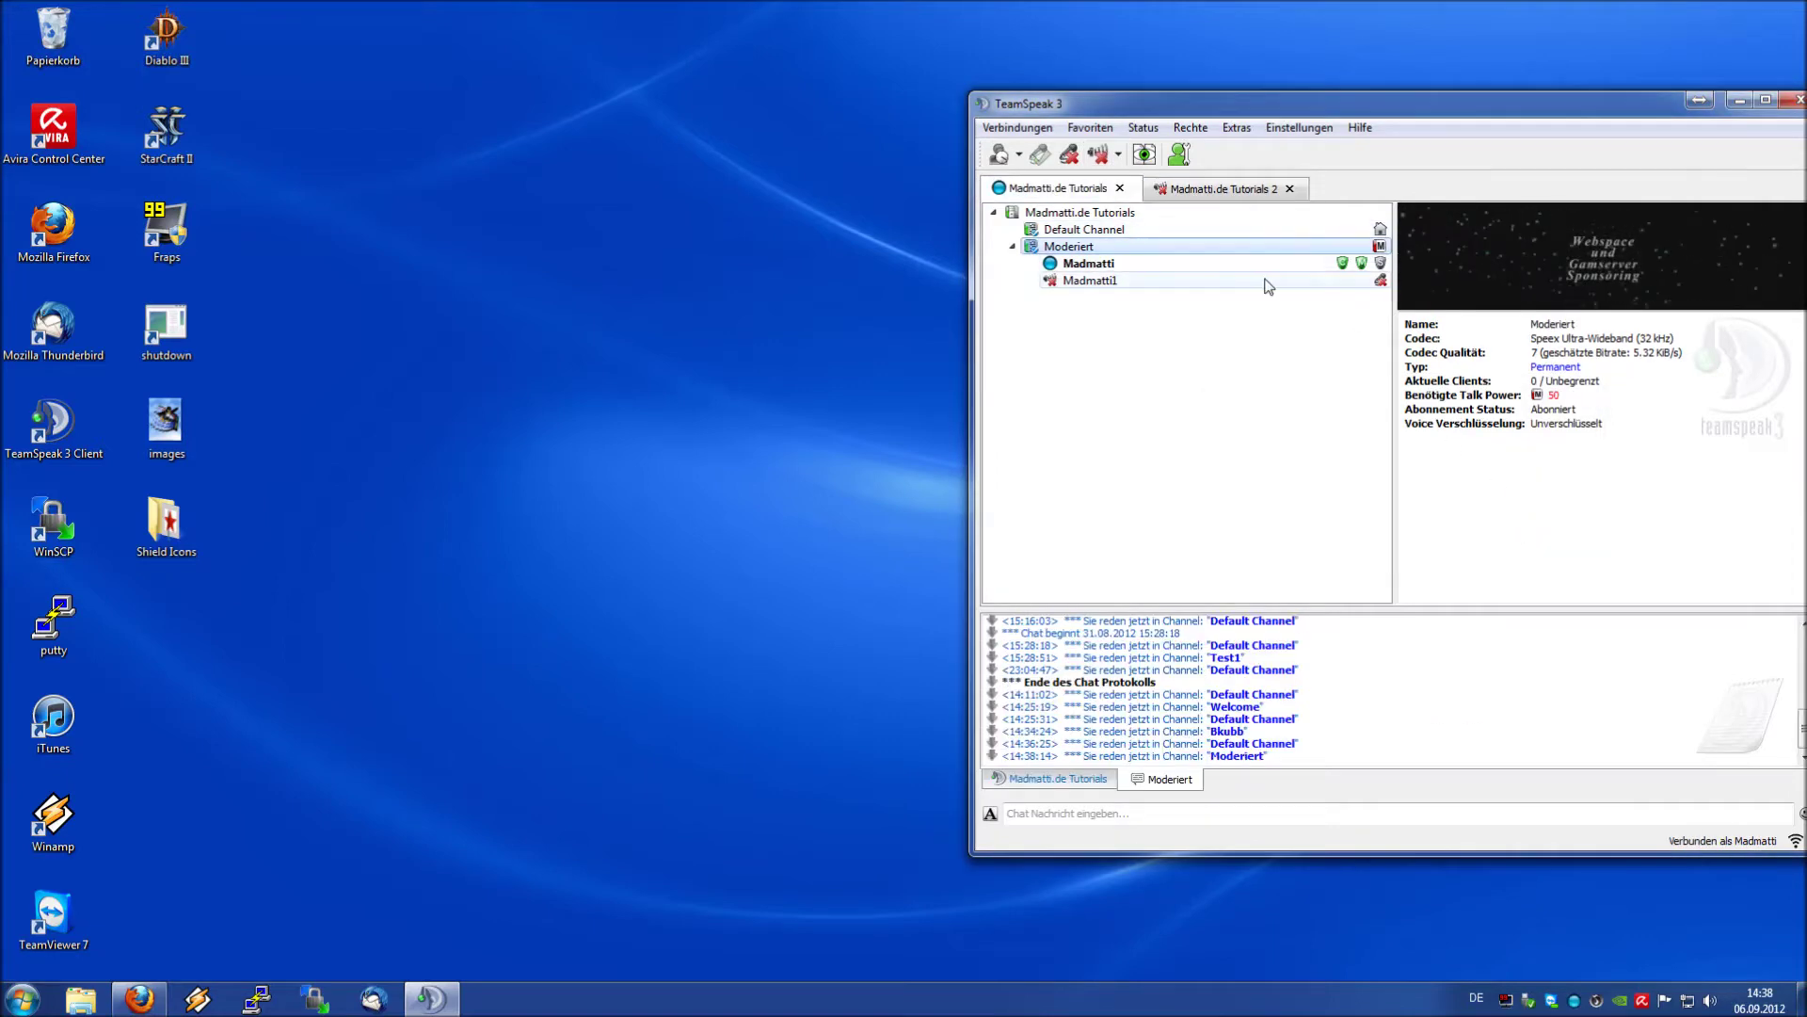
click(1383, 282)
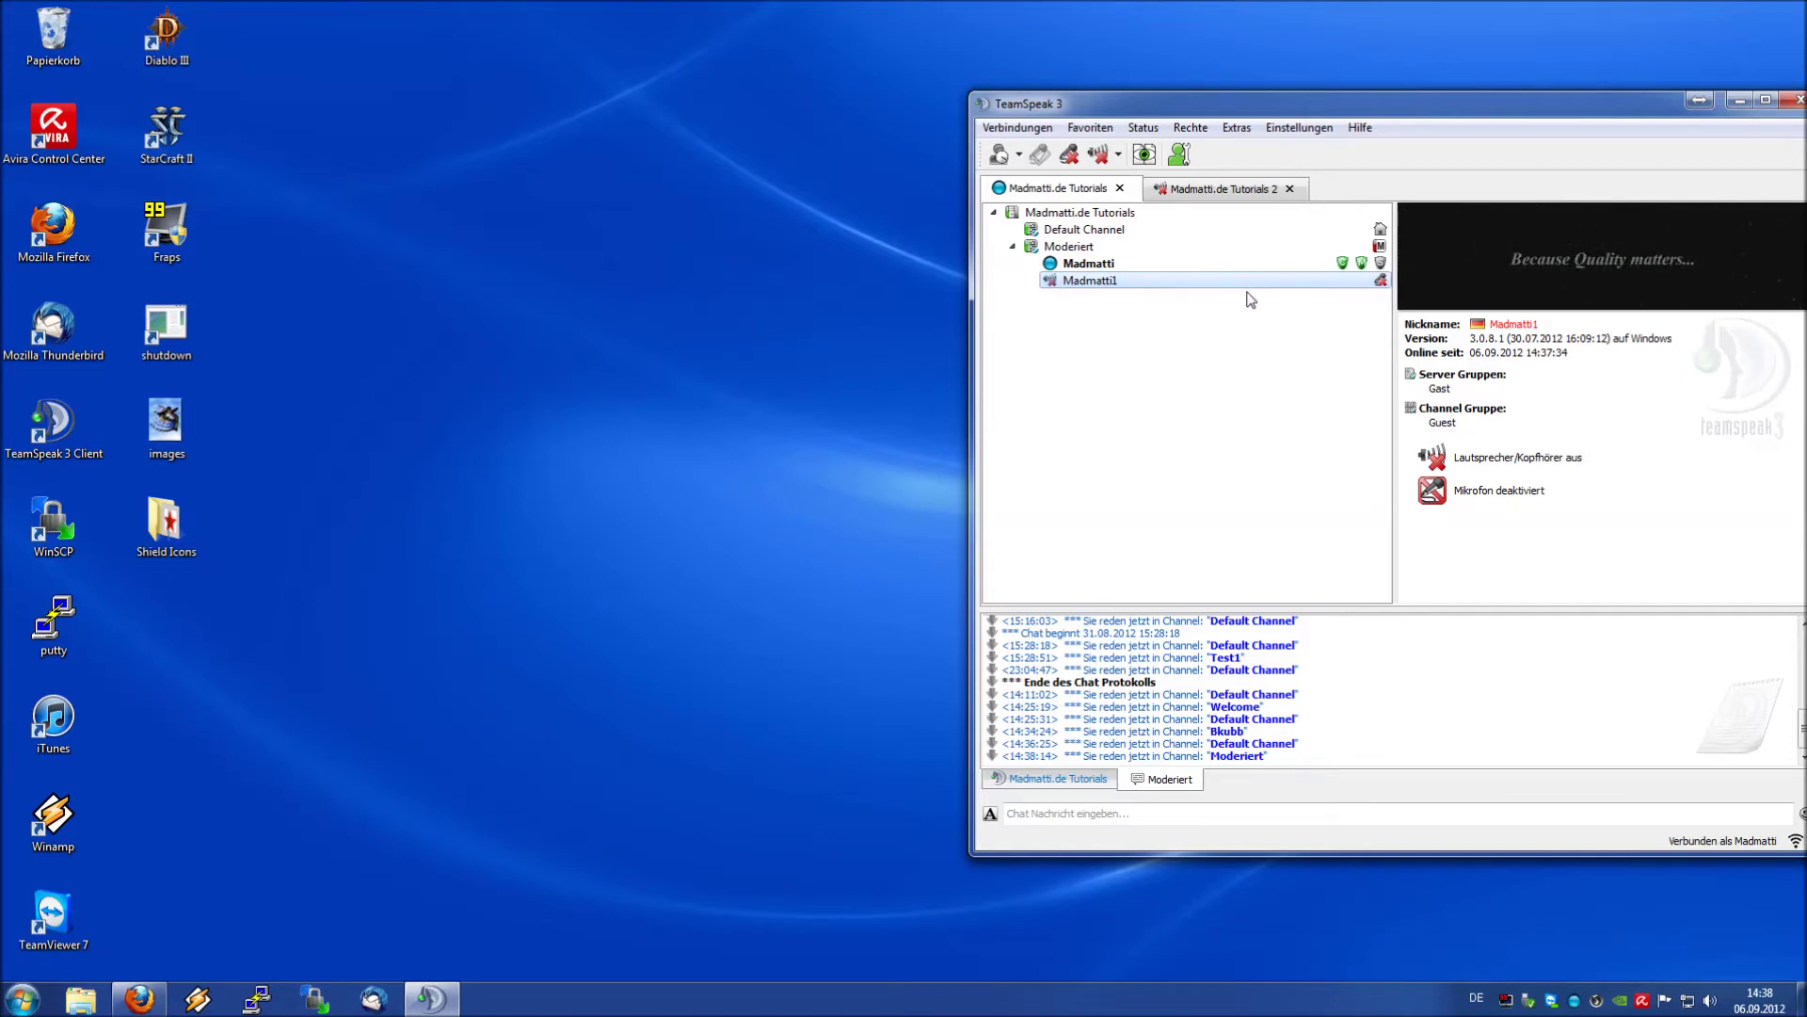
- Check the Fortgeschrittenes Rechtesystem setting in the application options and leave without changes
click(1299, 128)
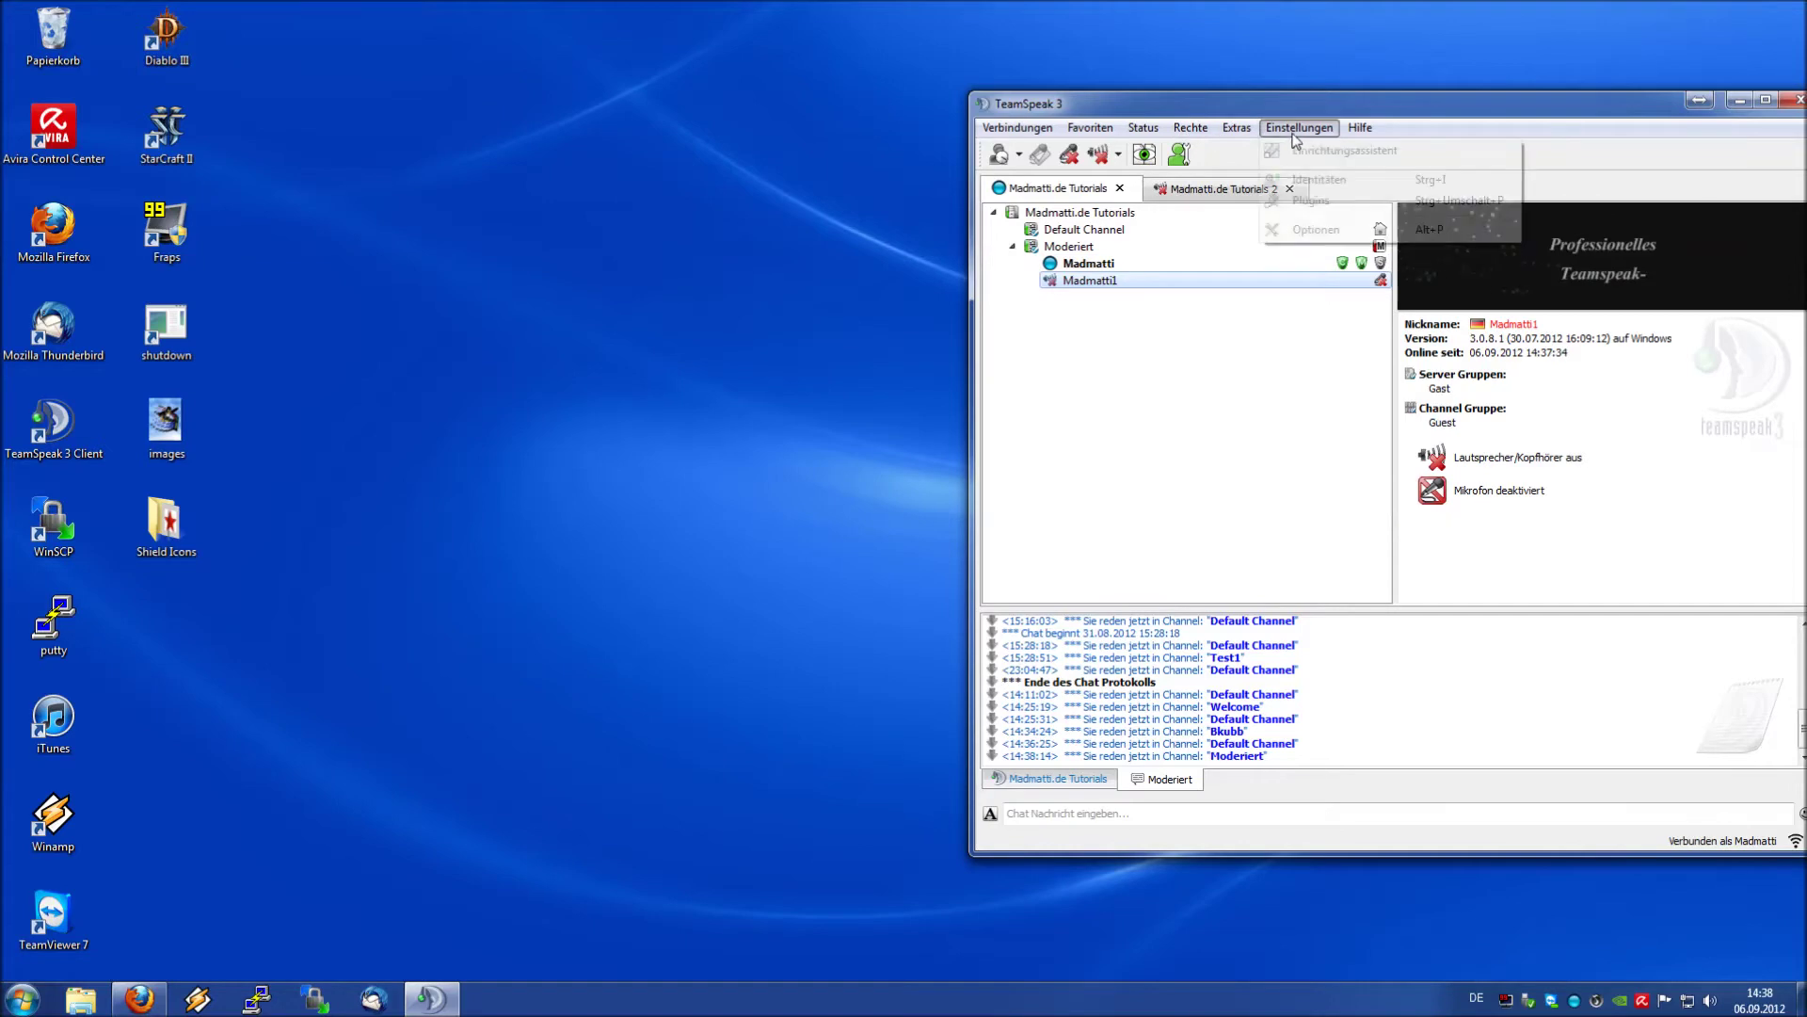
click(1340, 232)
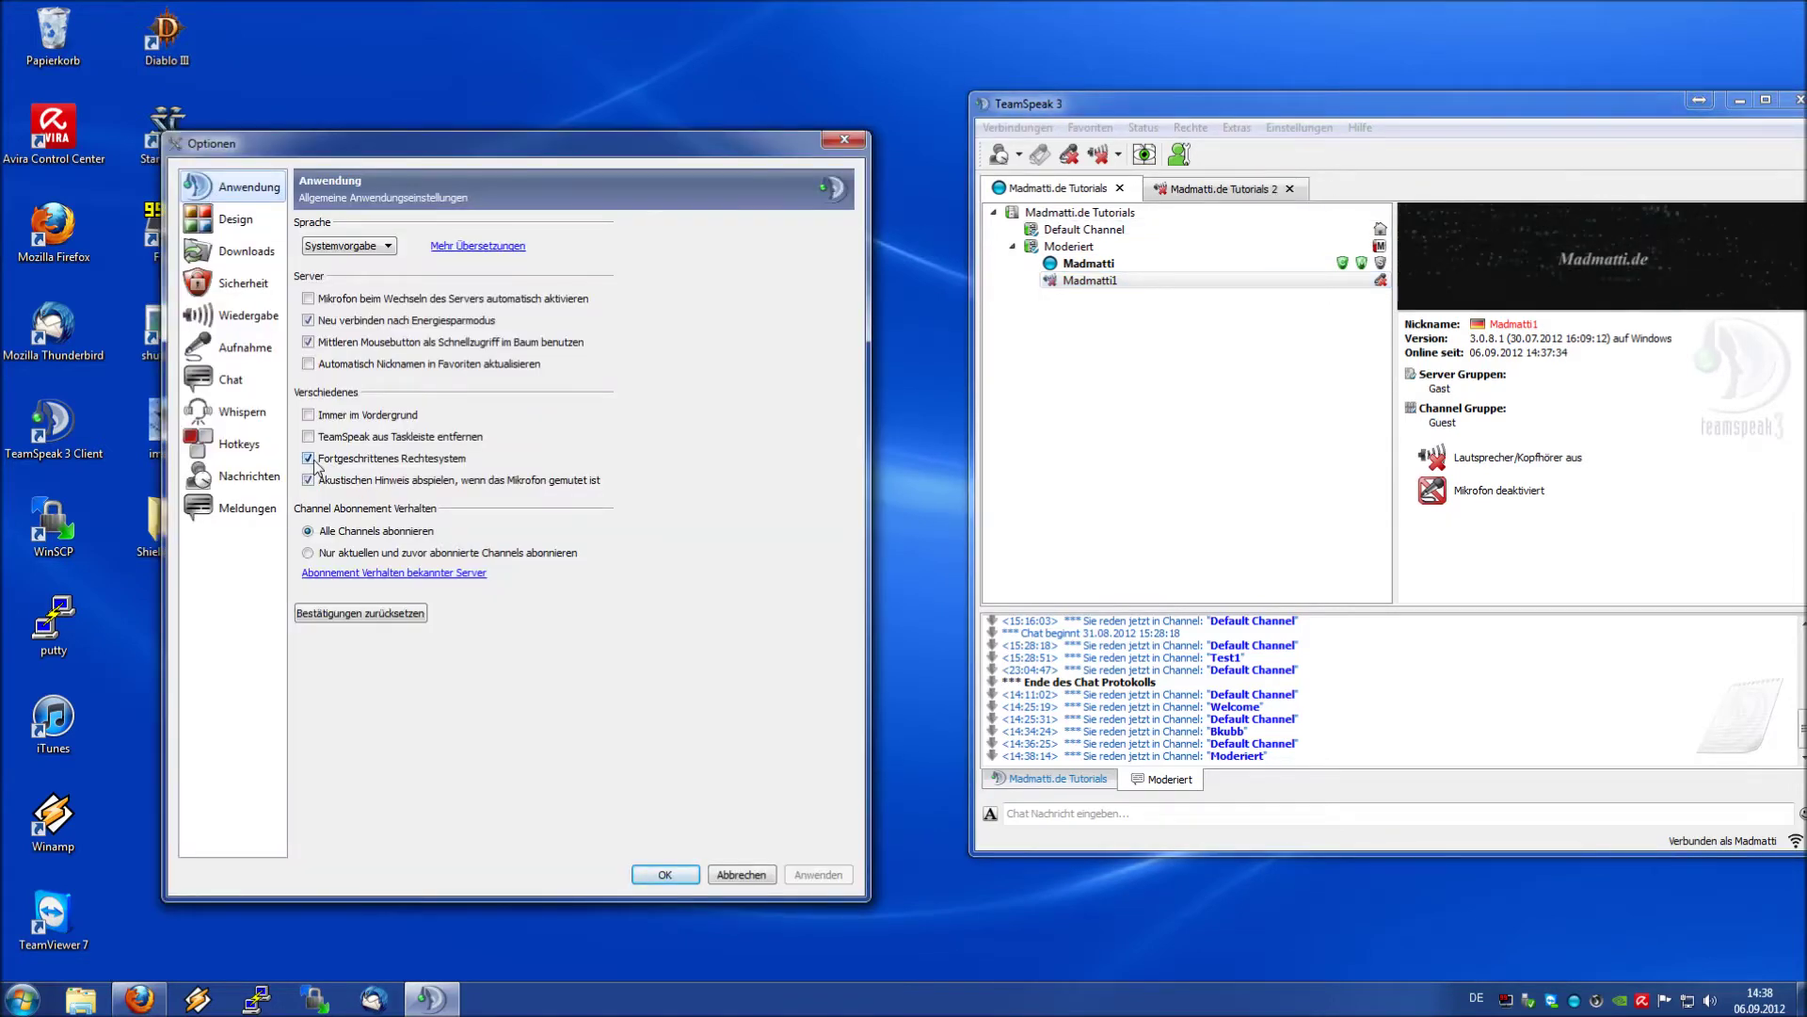
click(742, 876)
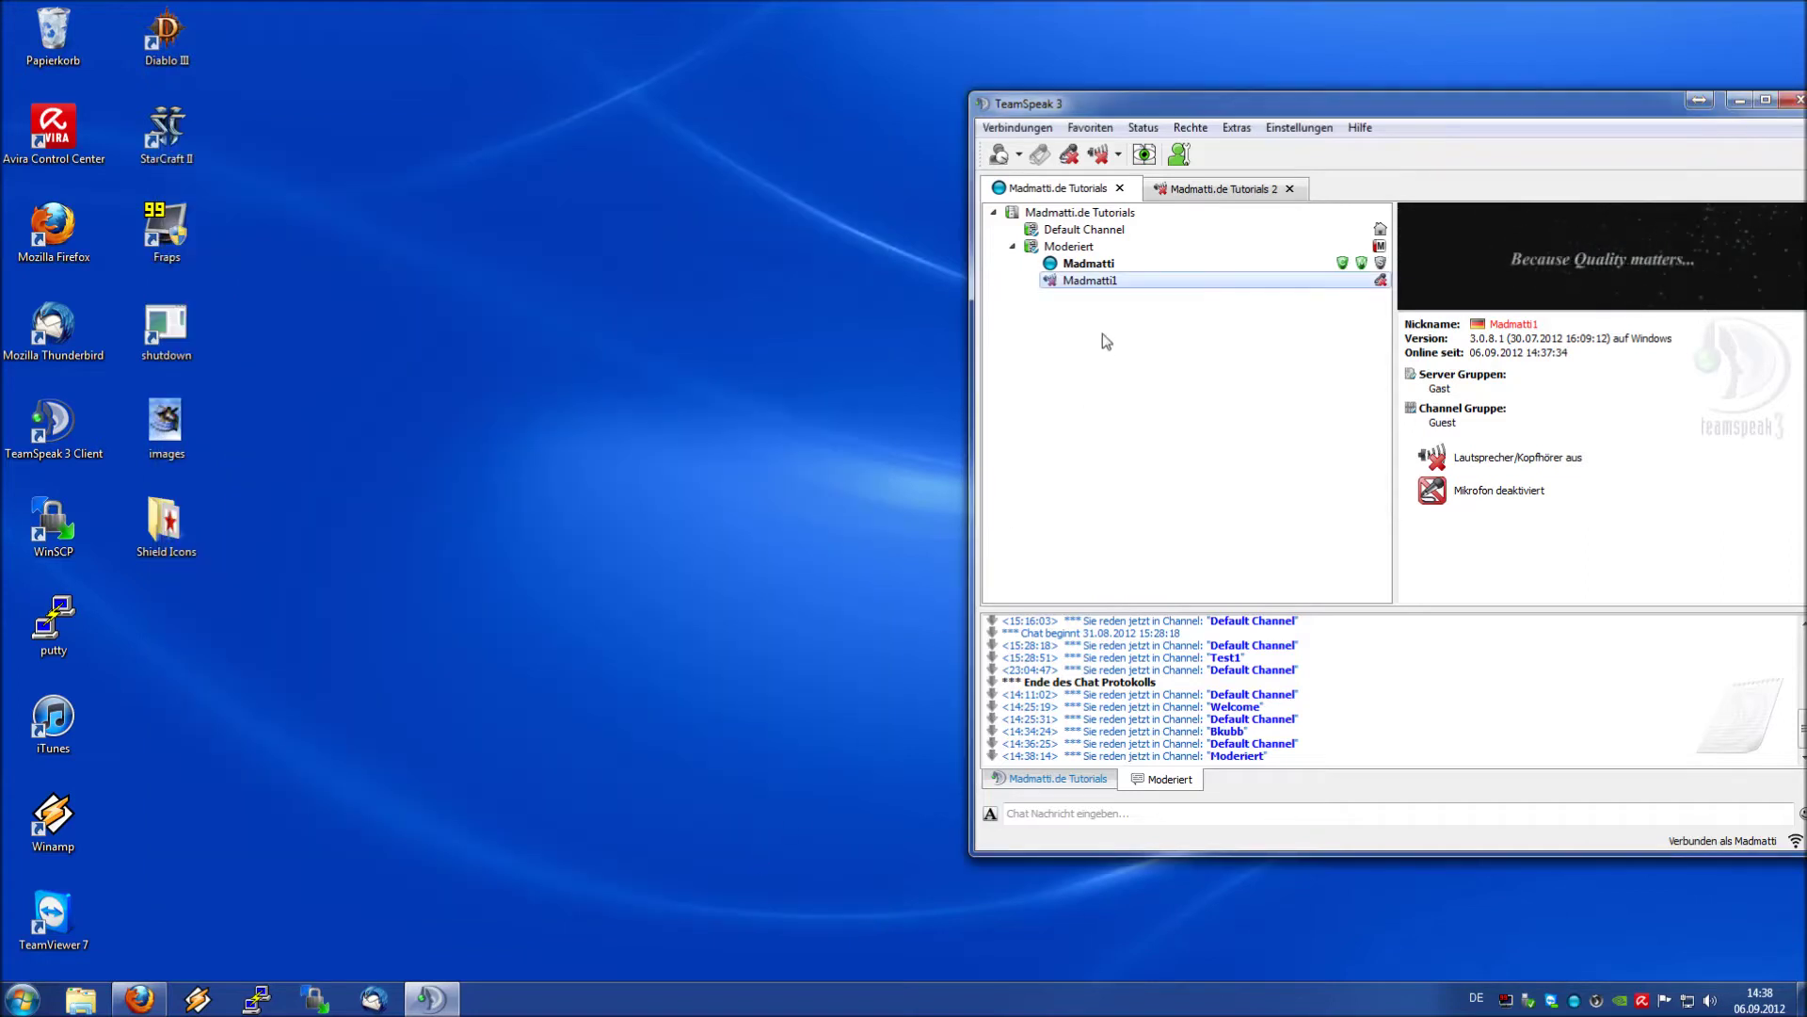
- Open the server group permissions for Server Admin and filter them by "talk power"
click(1190, 128)
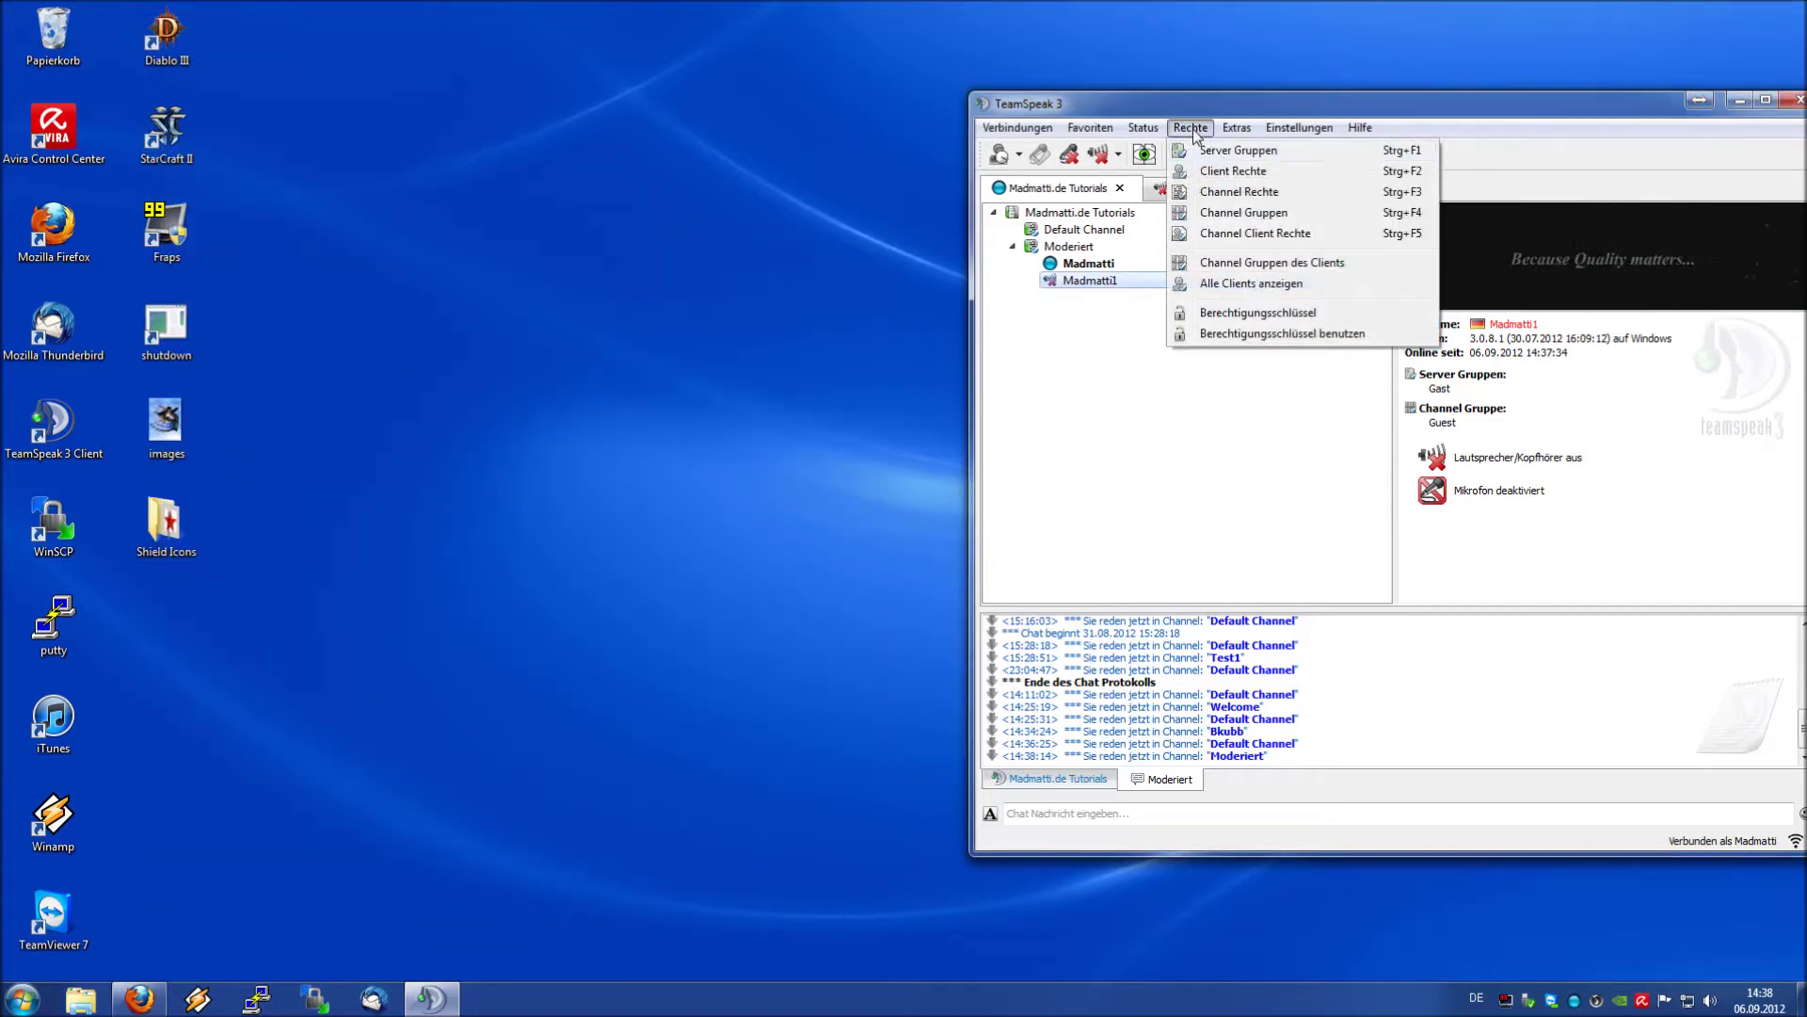
click(1217, 156)
click(178, 173)
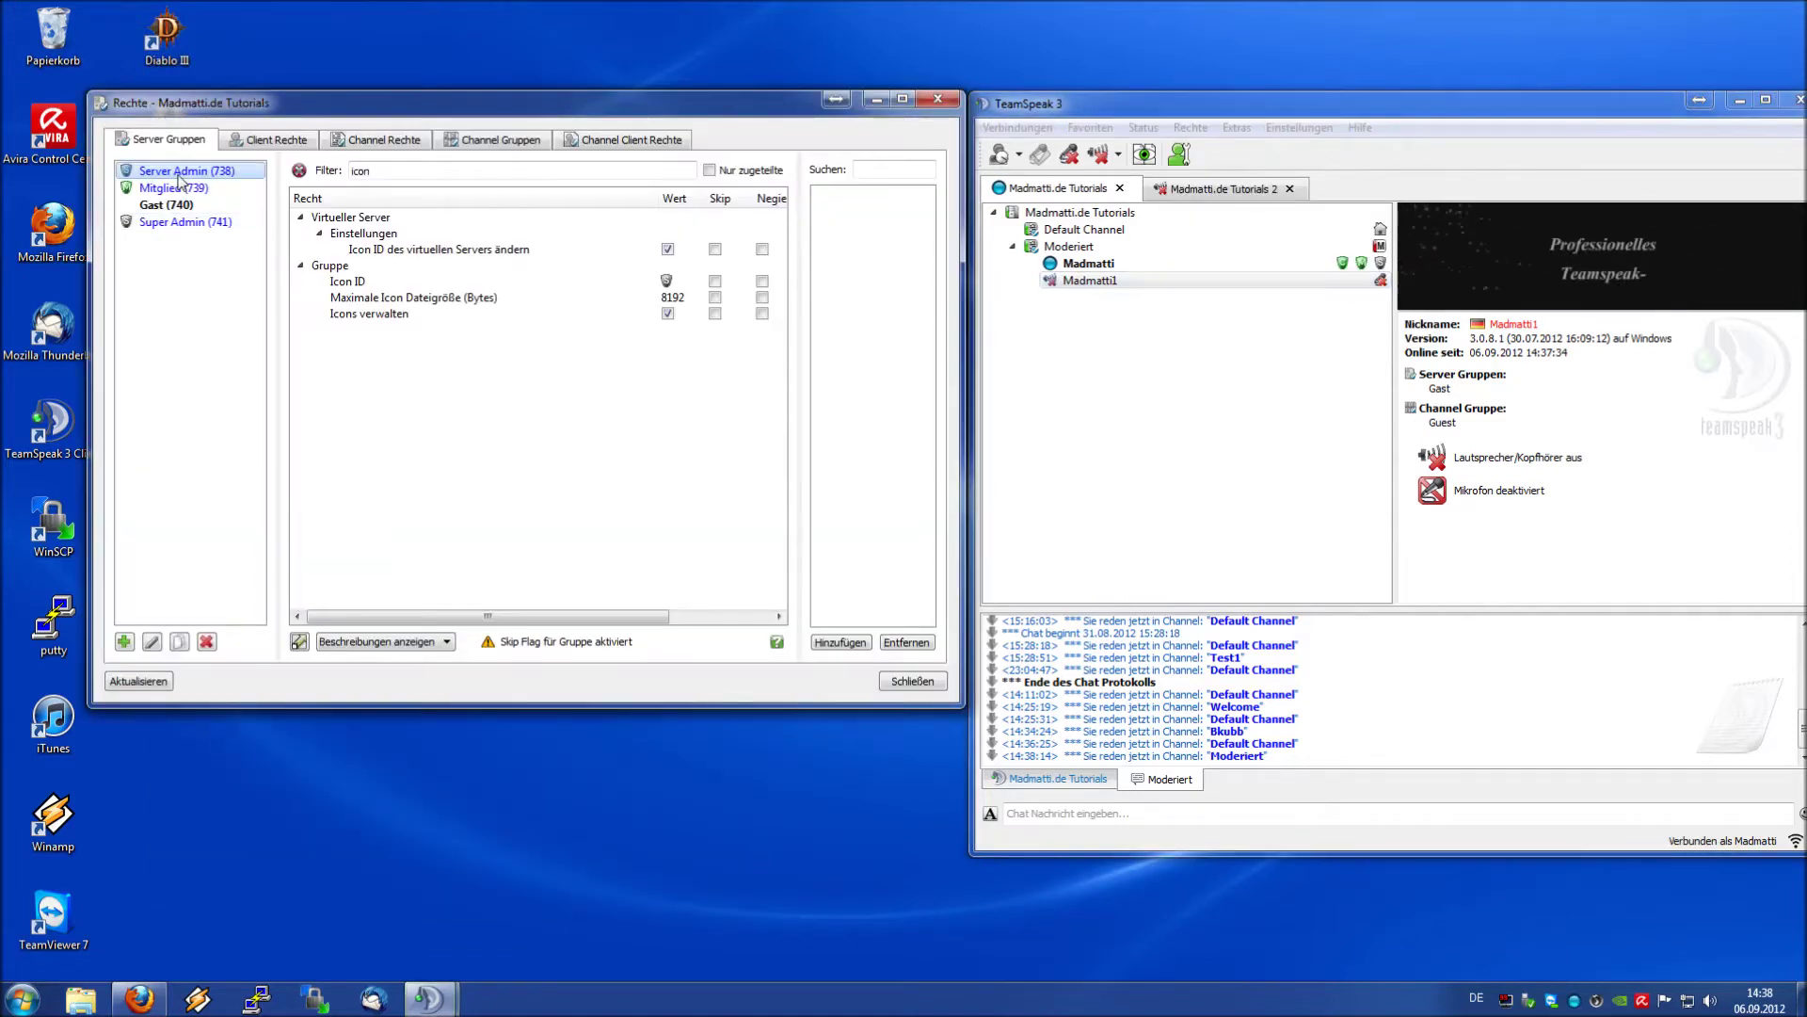
drag(425, 91, 377, 78)
drag(335, 160, 279, 164)
text(talk power)
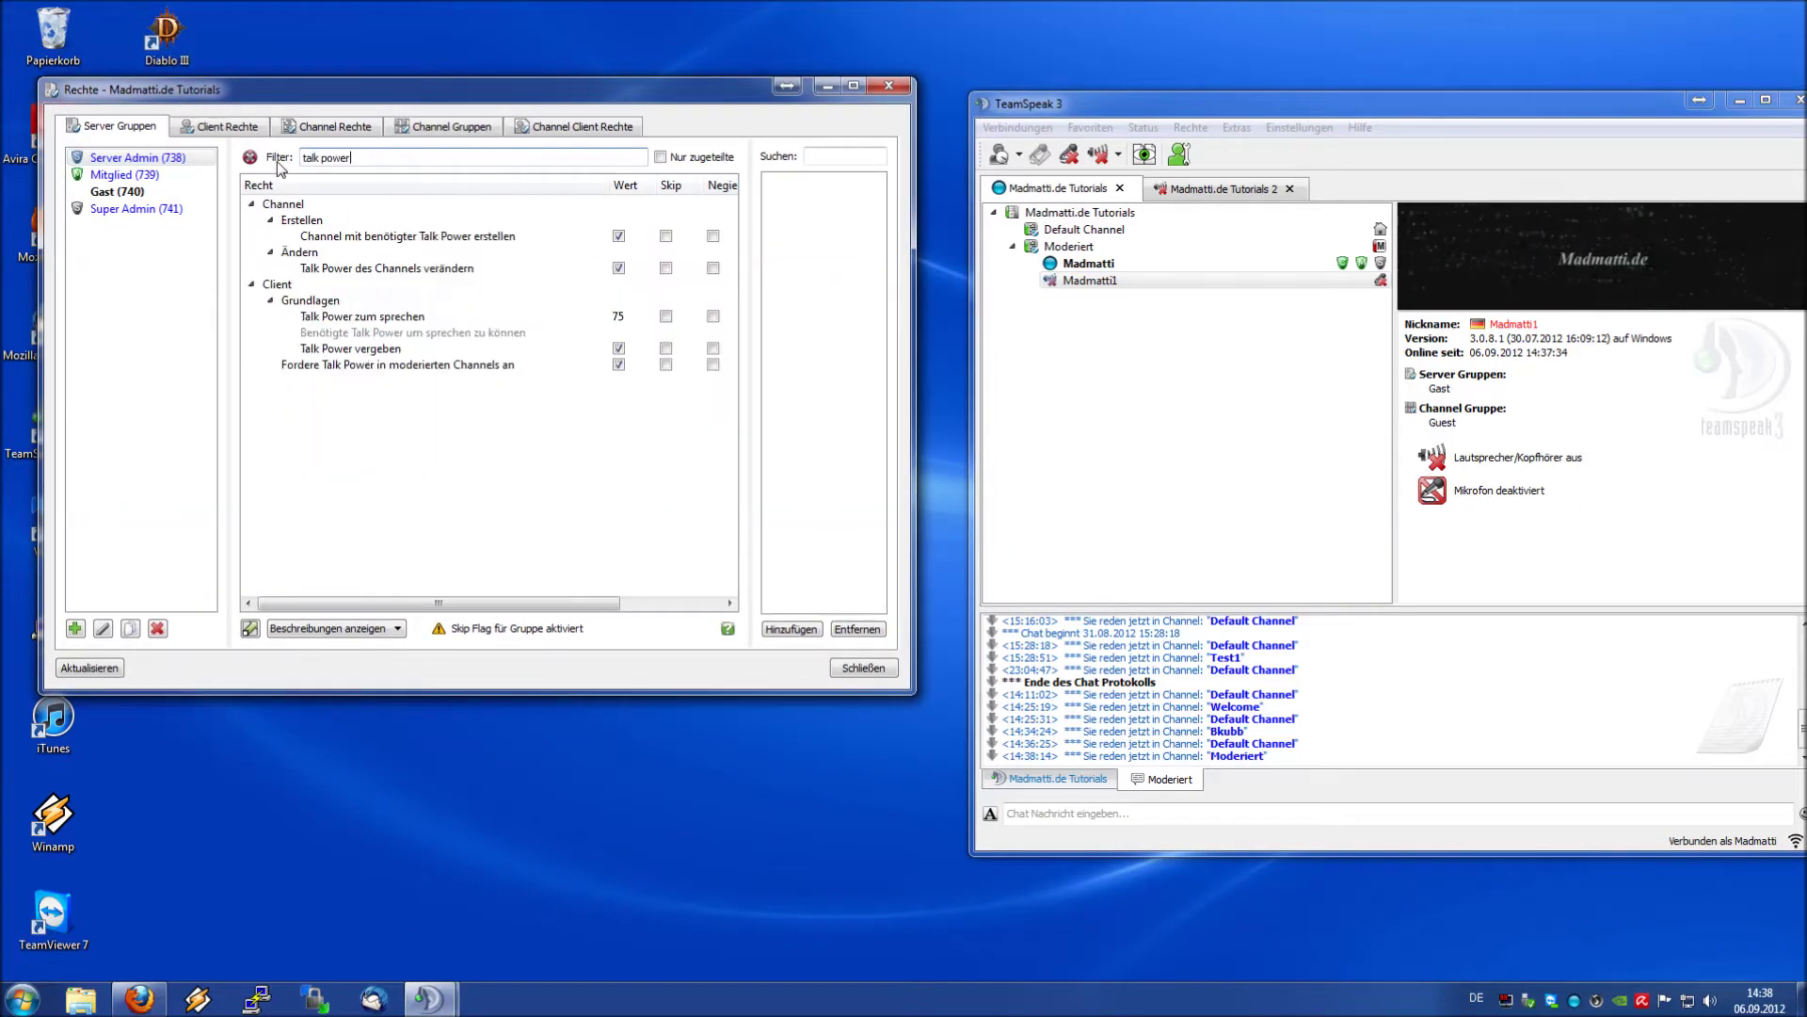
- Examine the Talk Power zum sprechen permission for Server Admin and Super Admin and the admin client's assigned groups
click(433, 317)
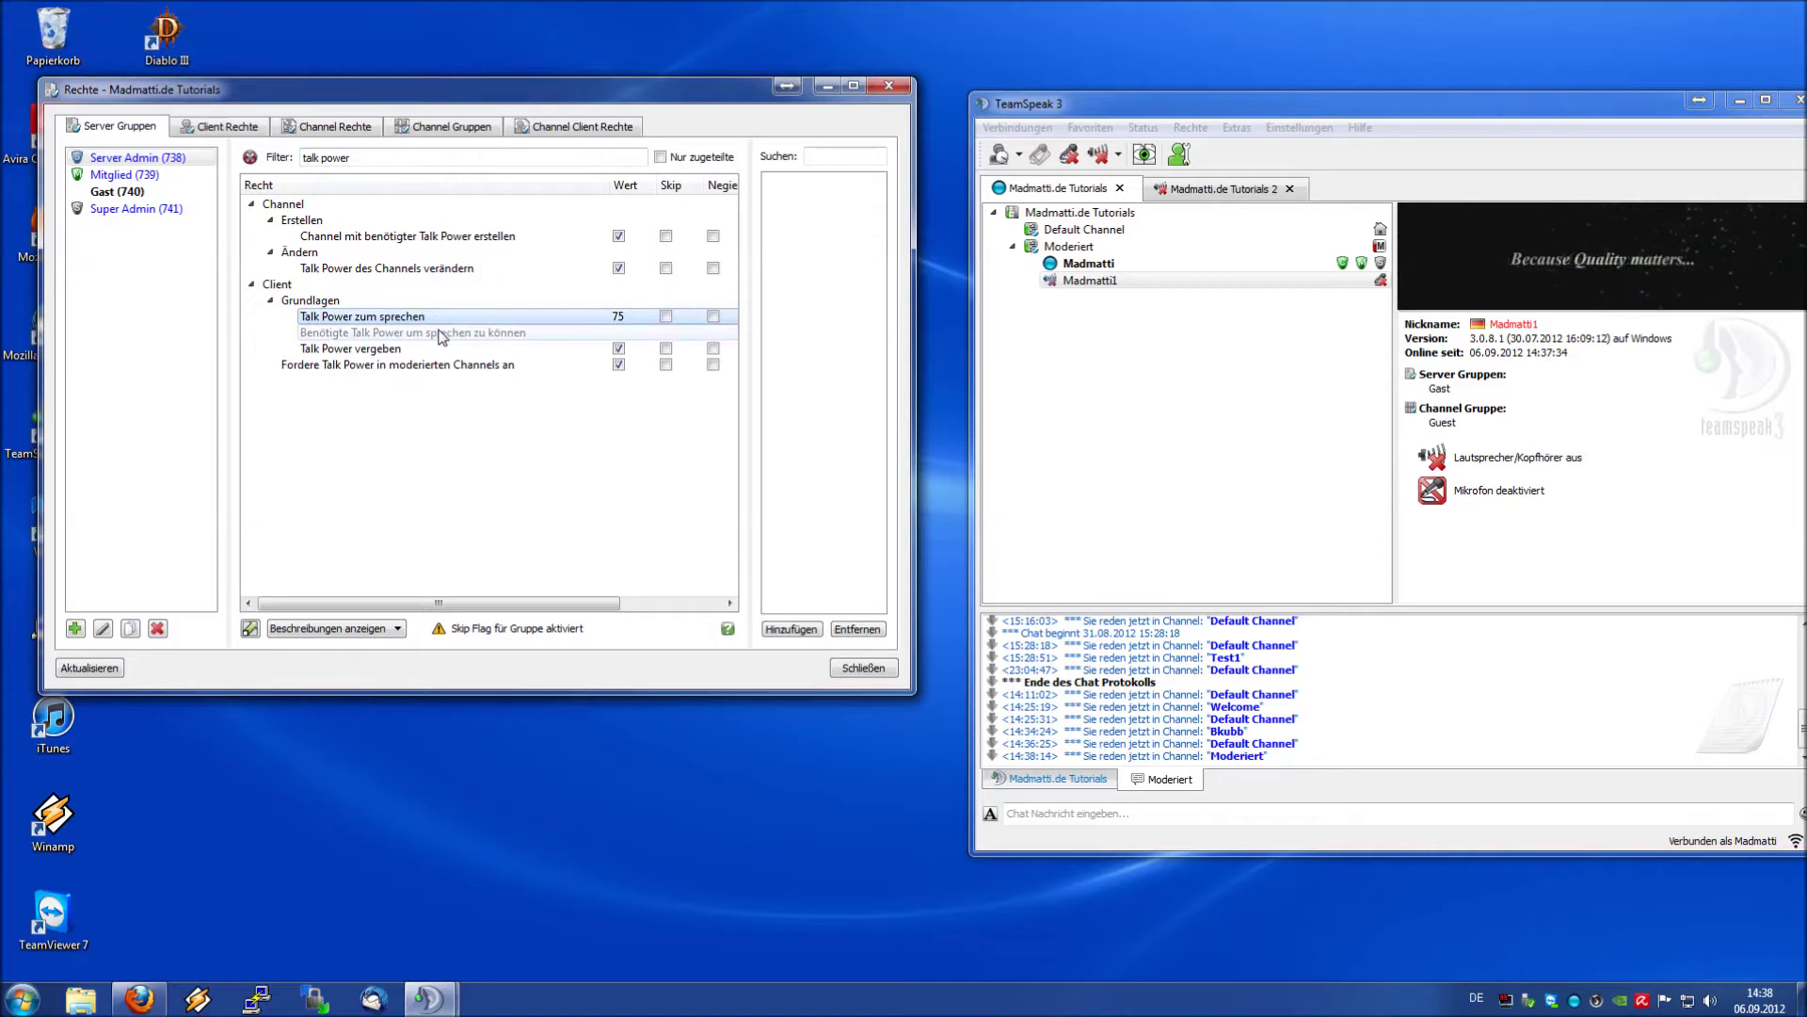
click(137, 208)
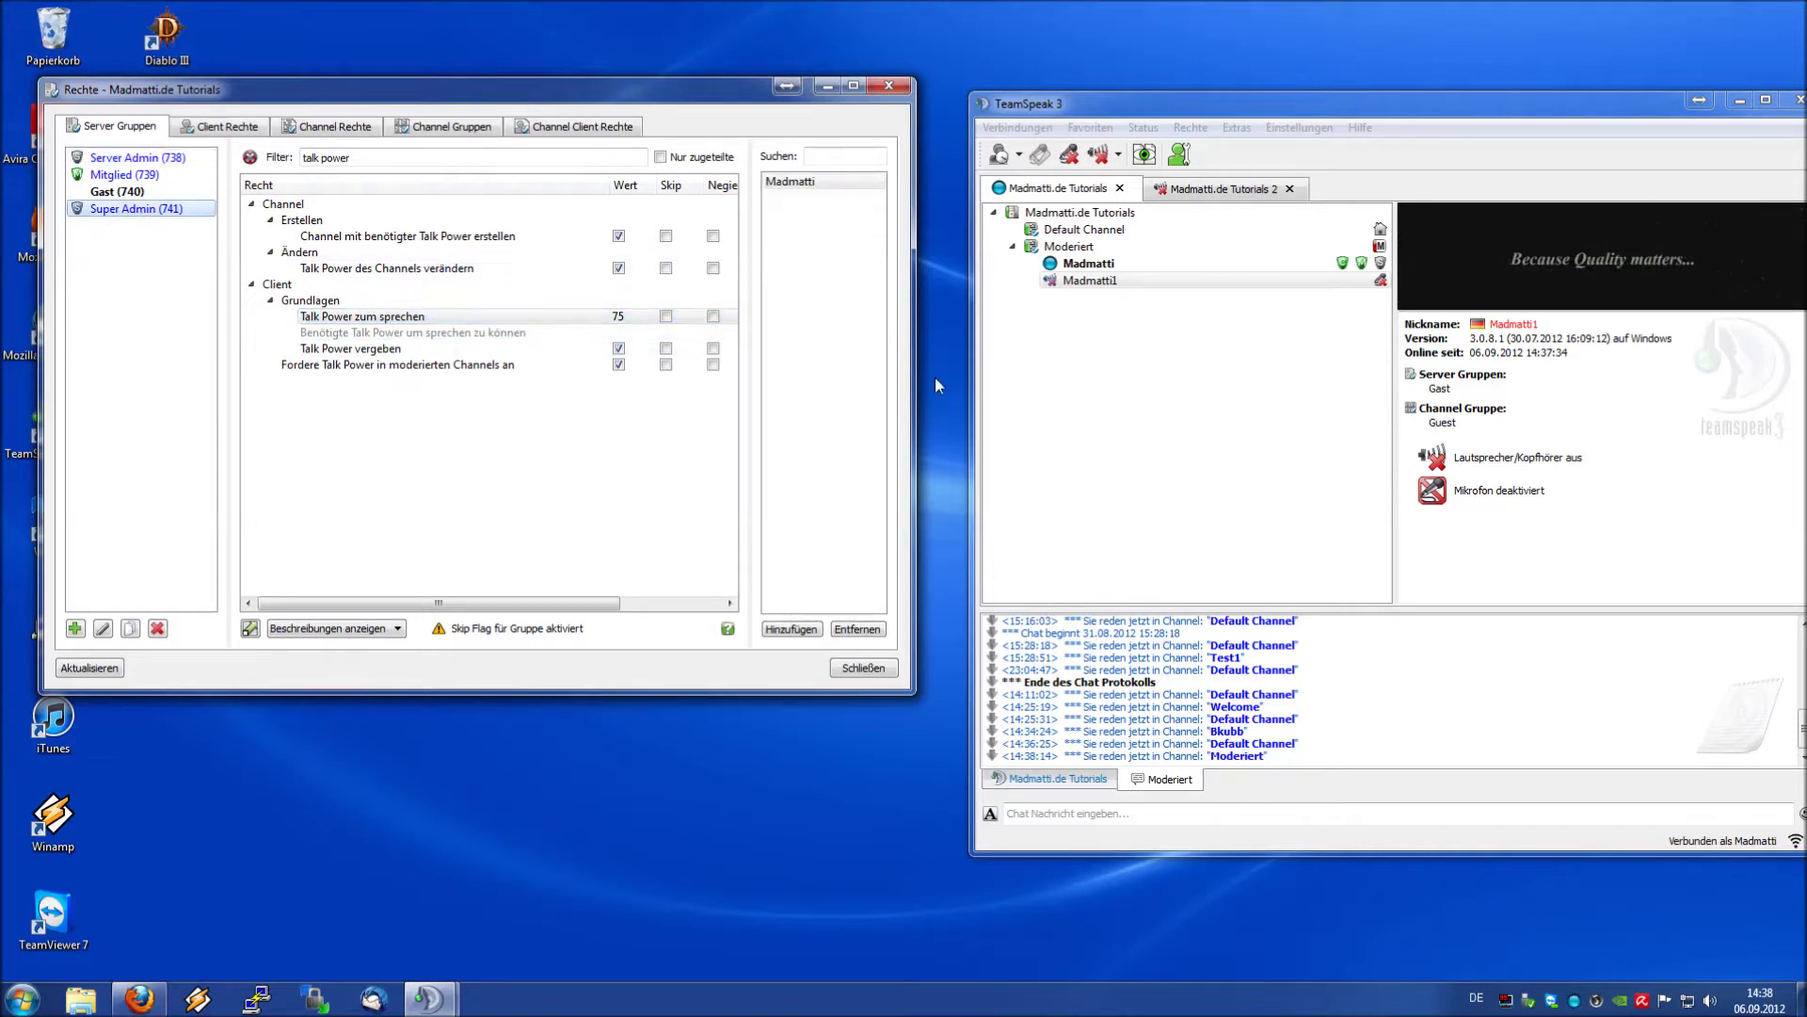
click(1131, 265)
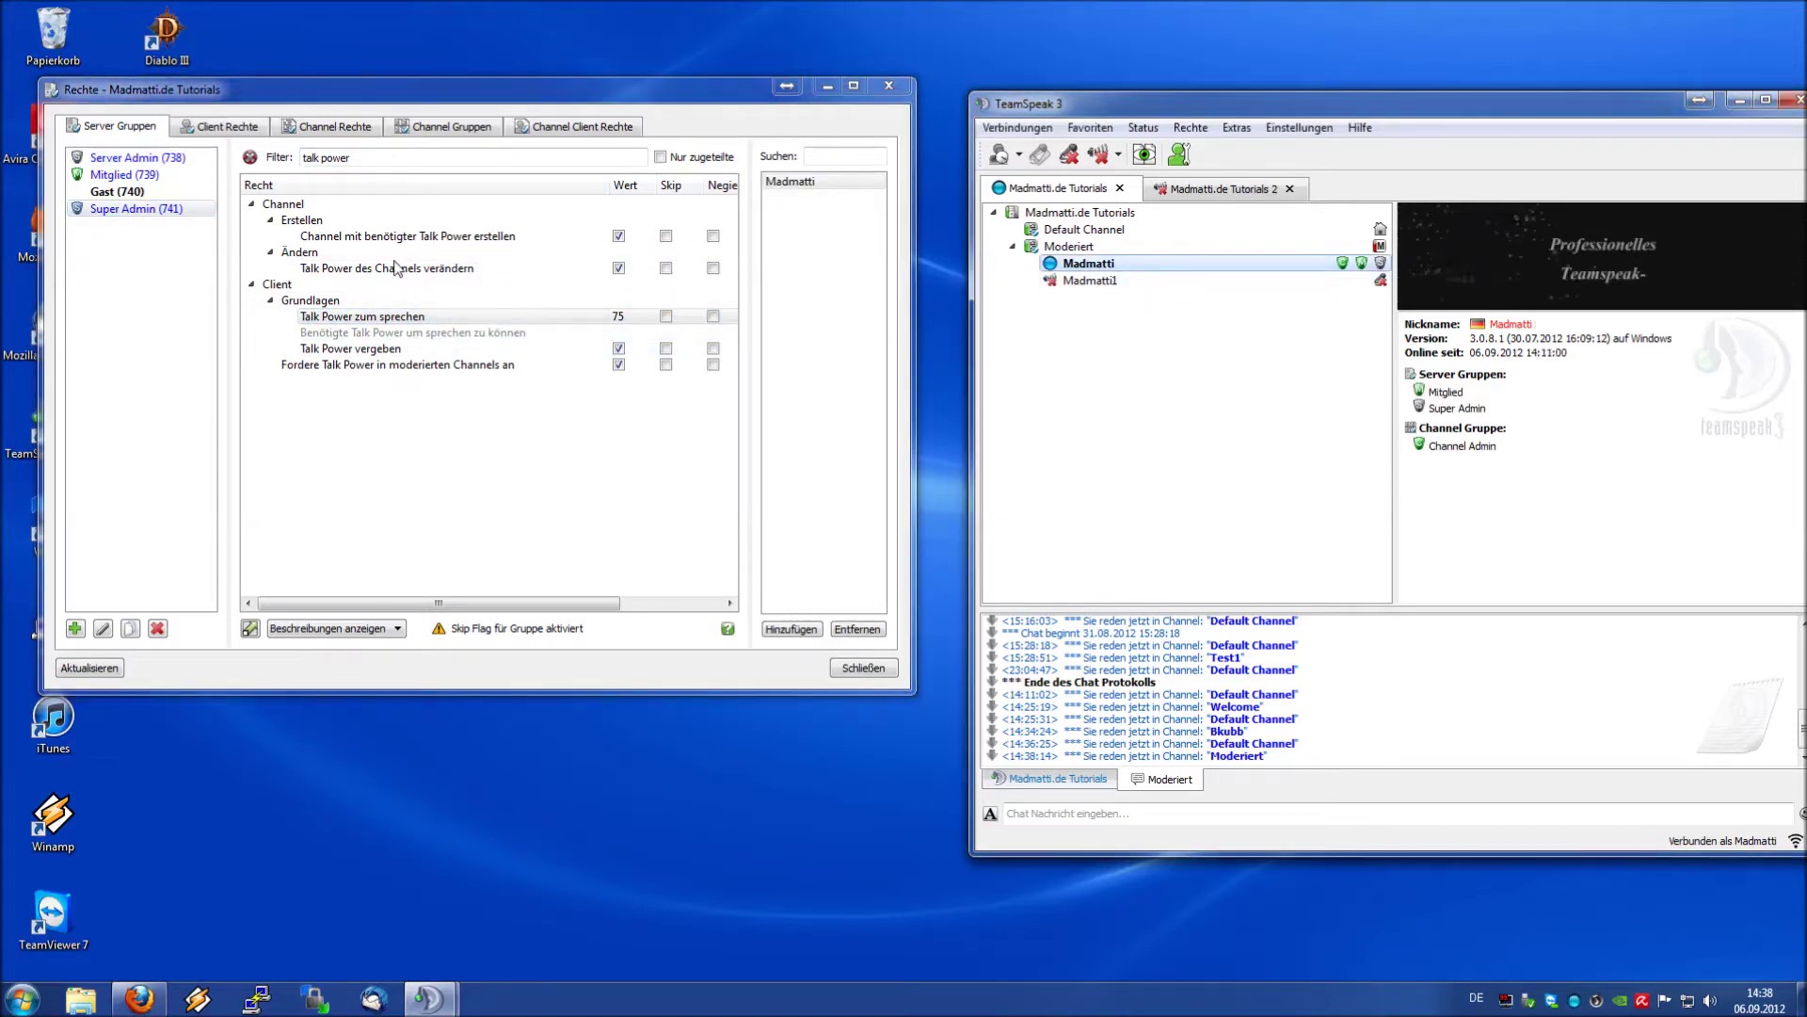
- Edit the Moderiert channel and set its required talk power (Benötigte Talk Power) to 76
right_click(1091, 247)
click(1153, 317)
double_click(1506, 590)
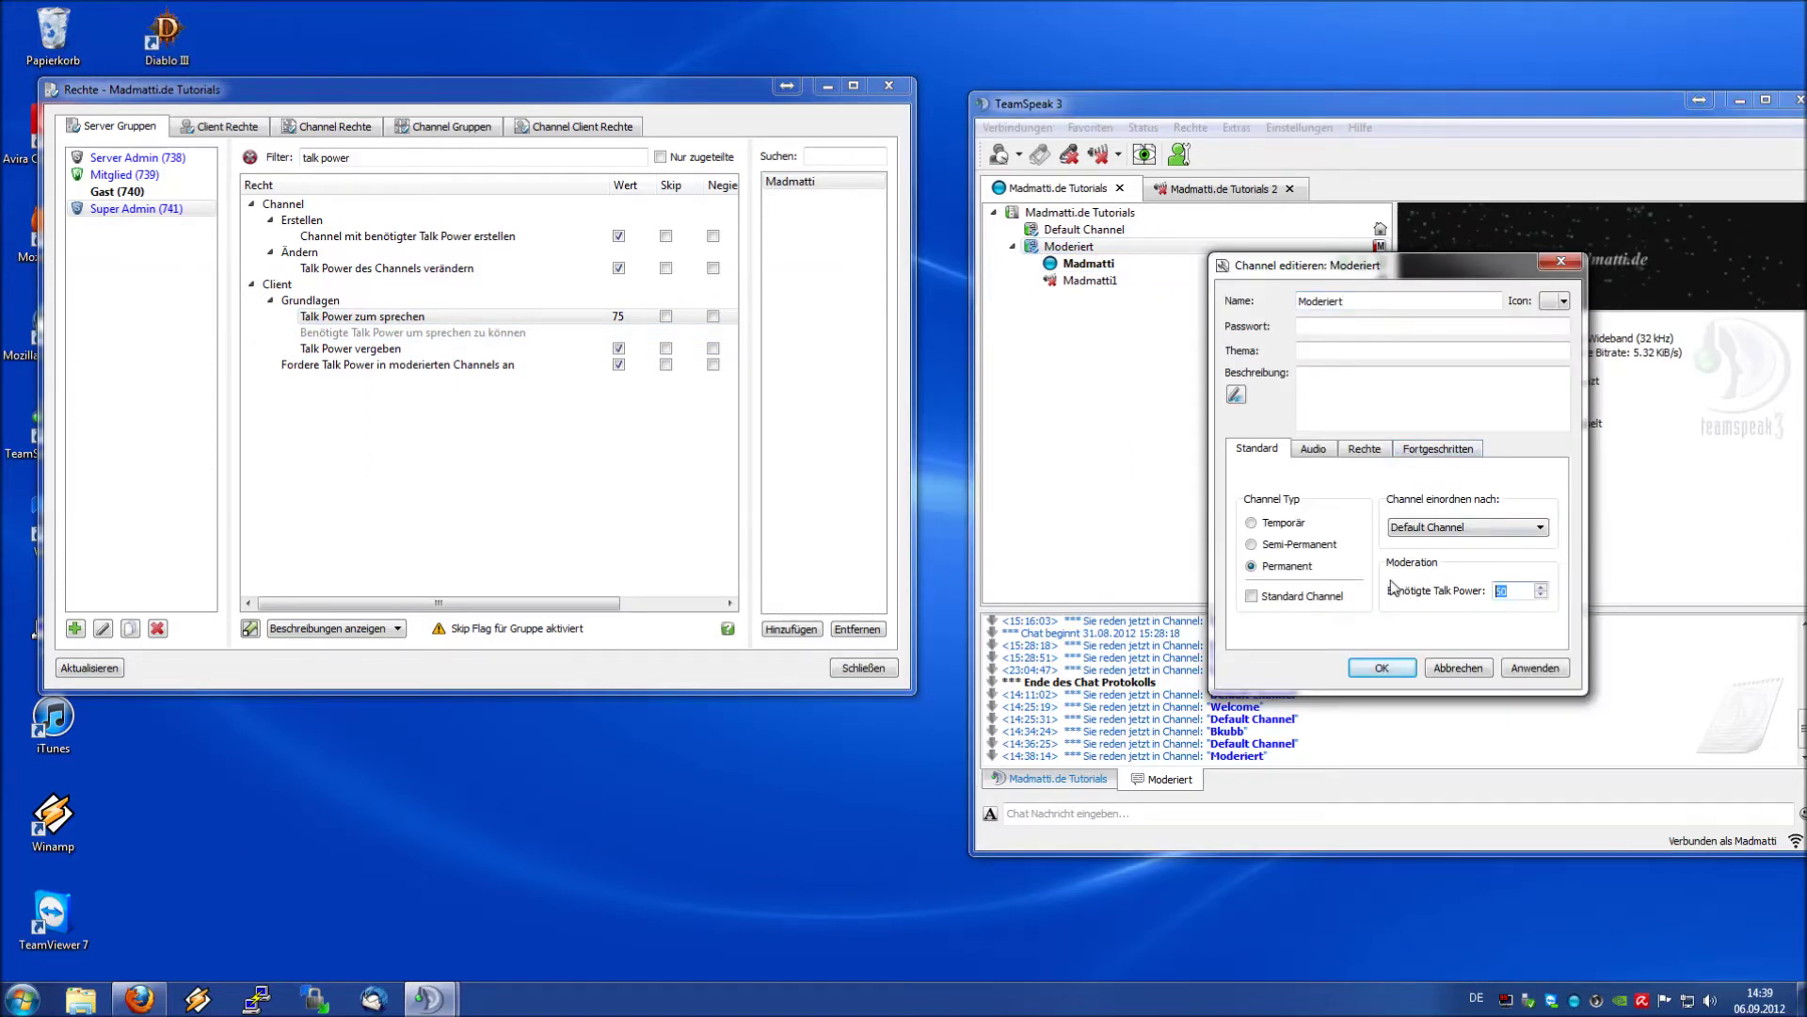
text(76)
click(1382, 667)
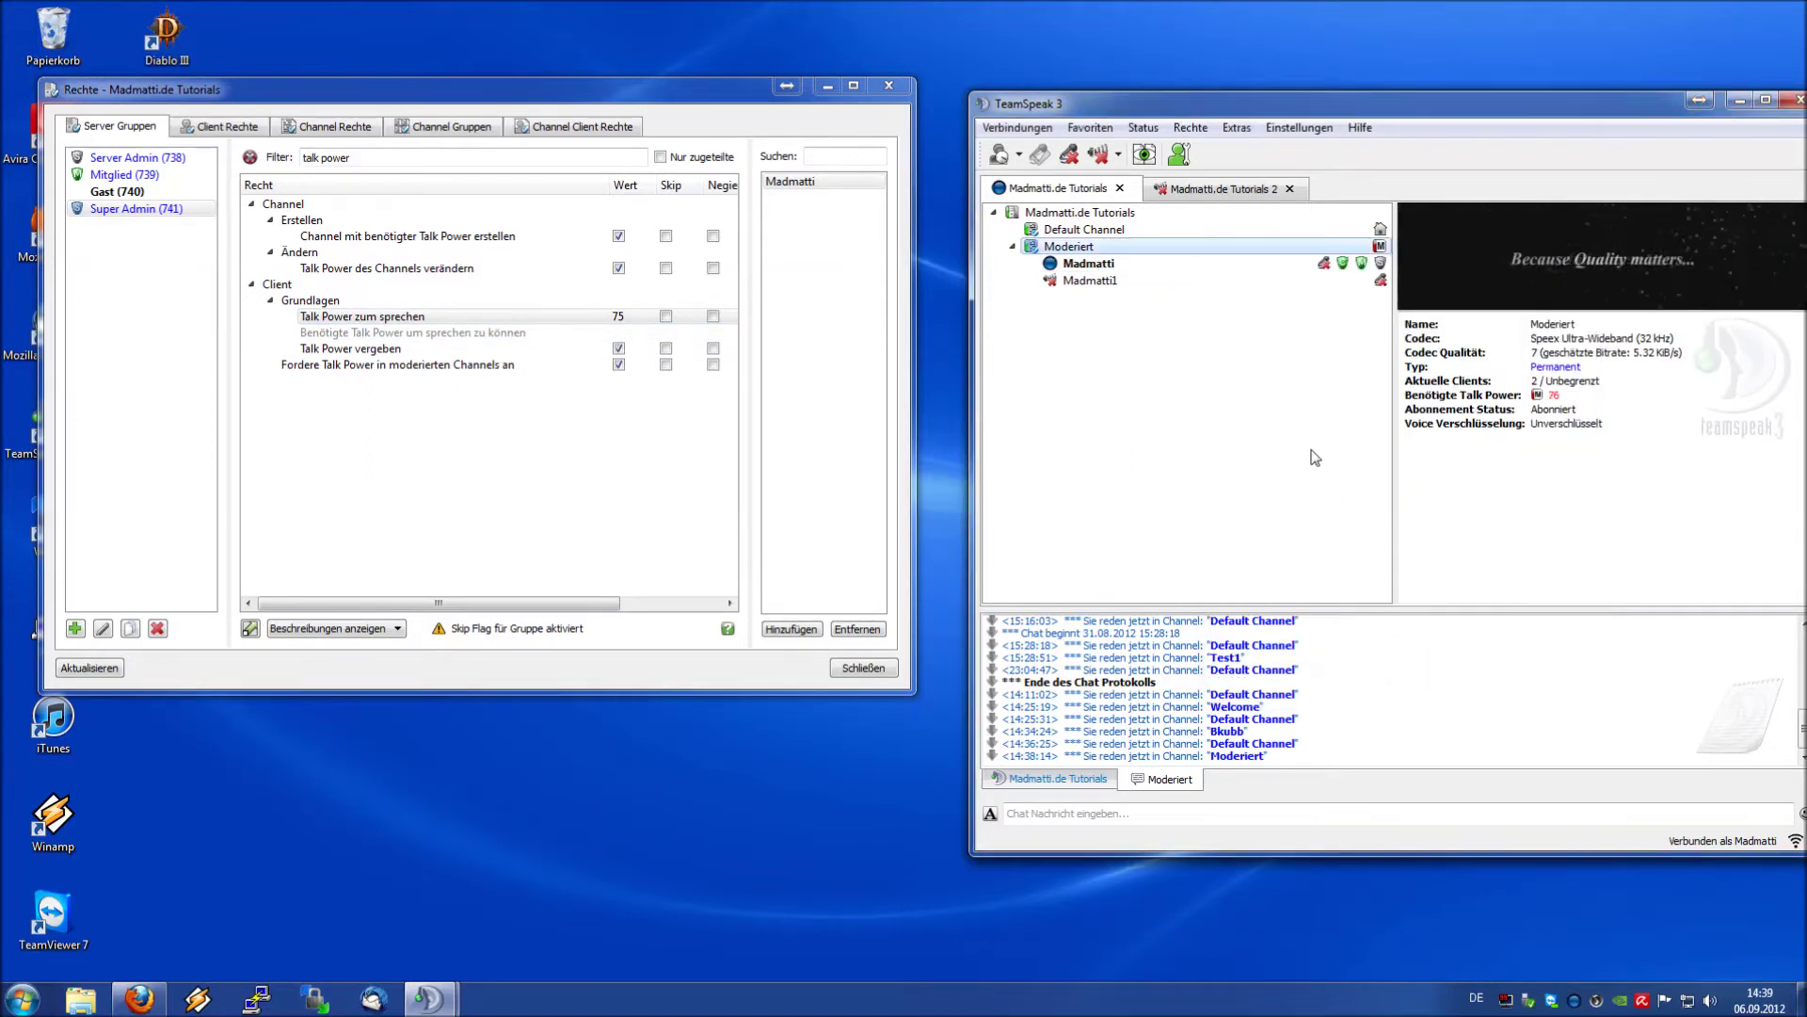
- Check the admin client's channel group options without changing them, and set the Moderiert channel's required talk power to 75
right_click(1224, 275)
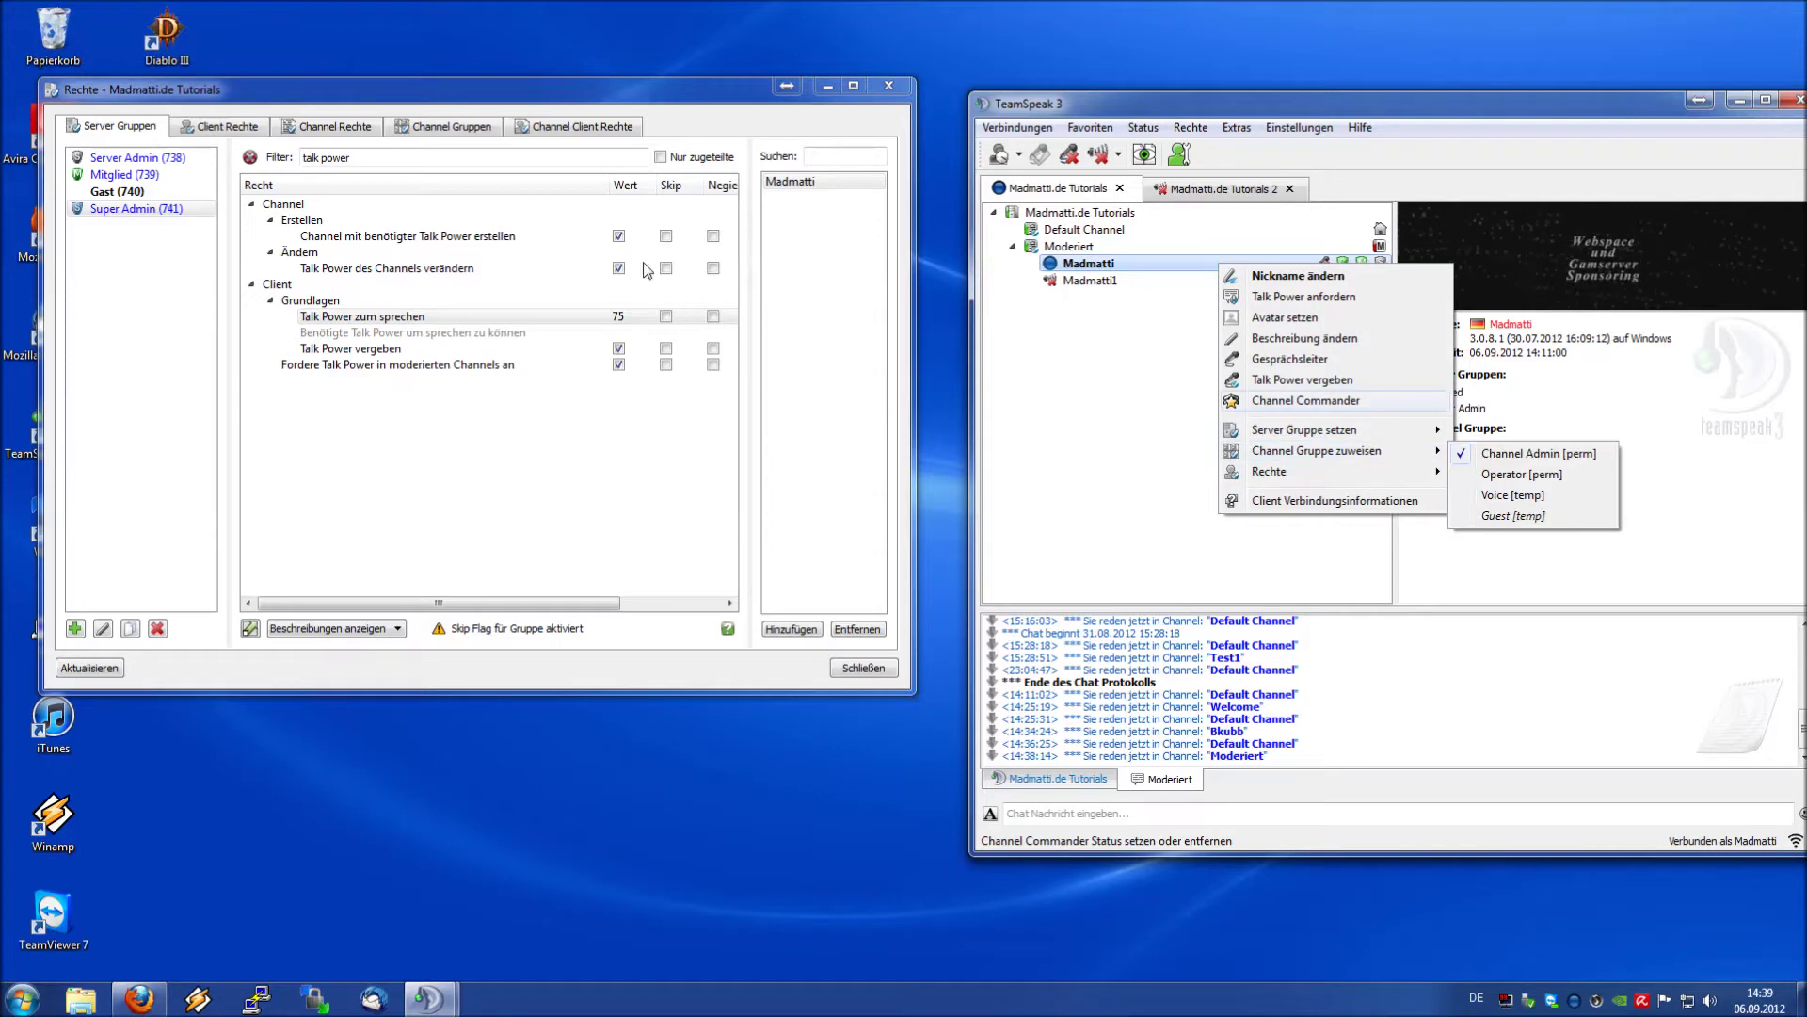
click(1126, 423)
right_click(1095, 246)
click(1188, 322)
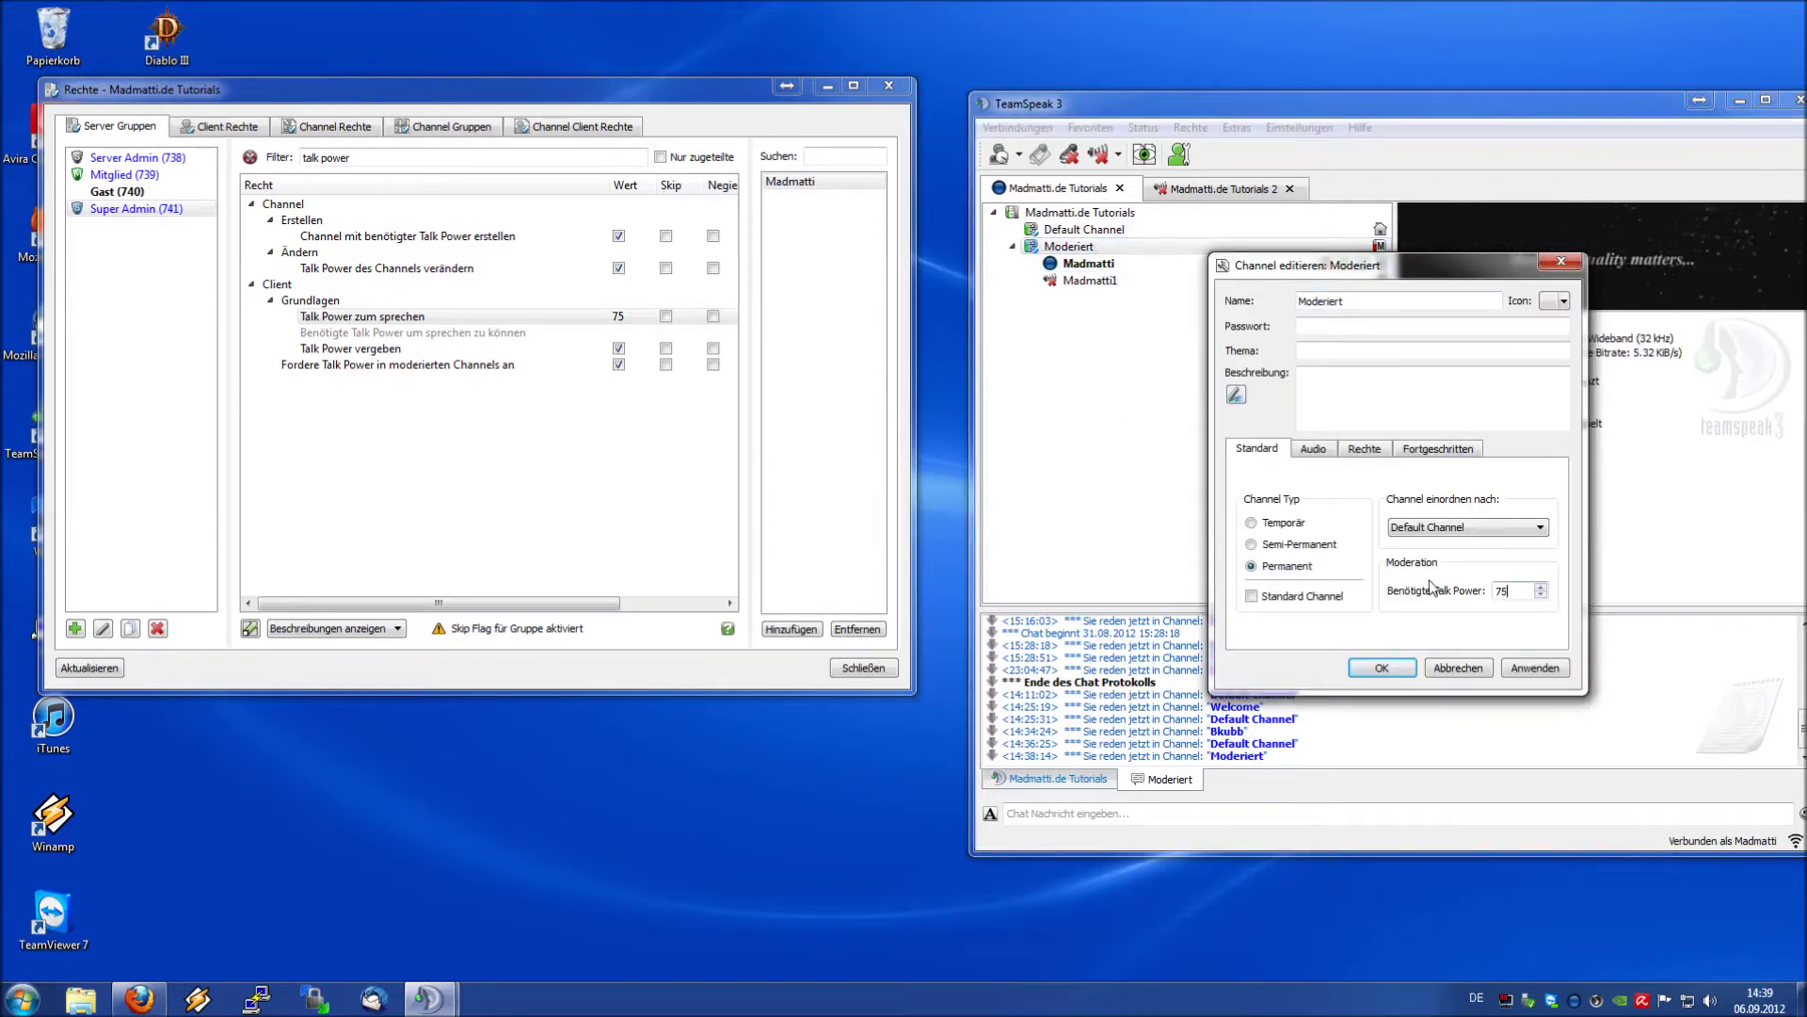
click(1376, 668)
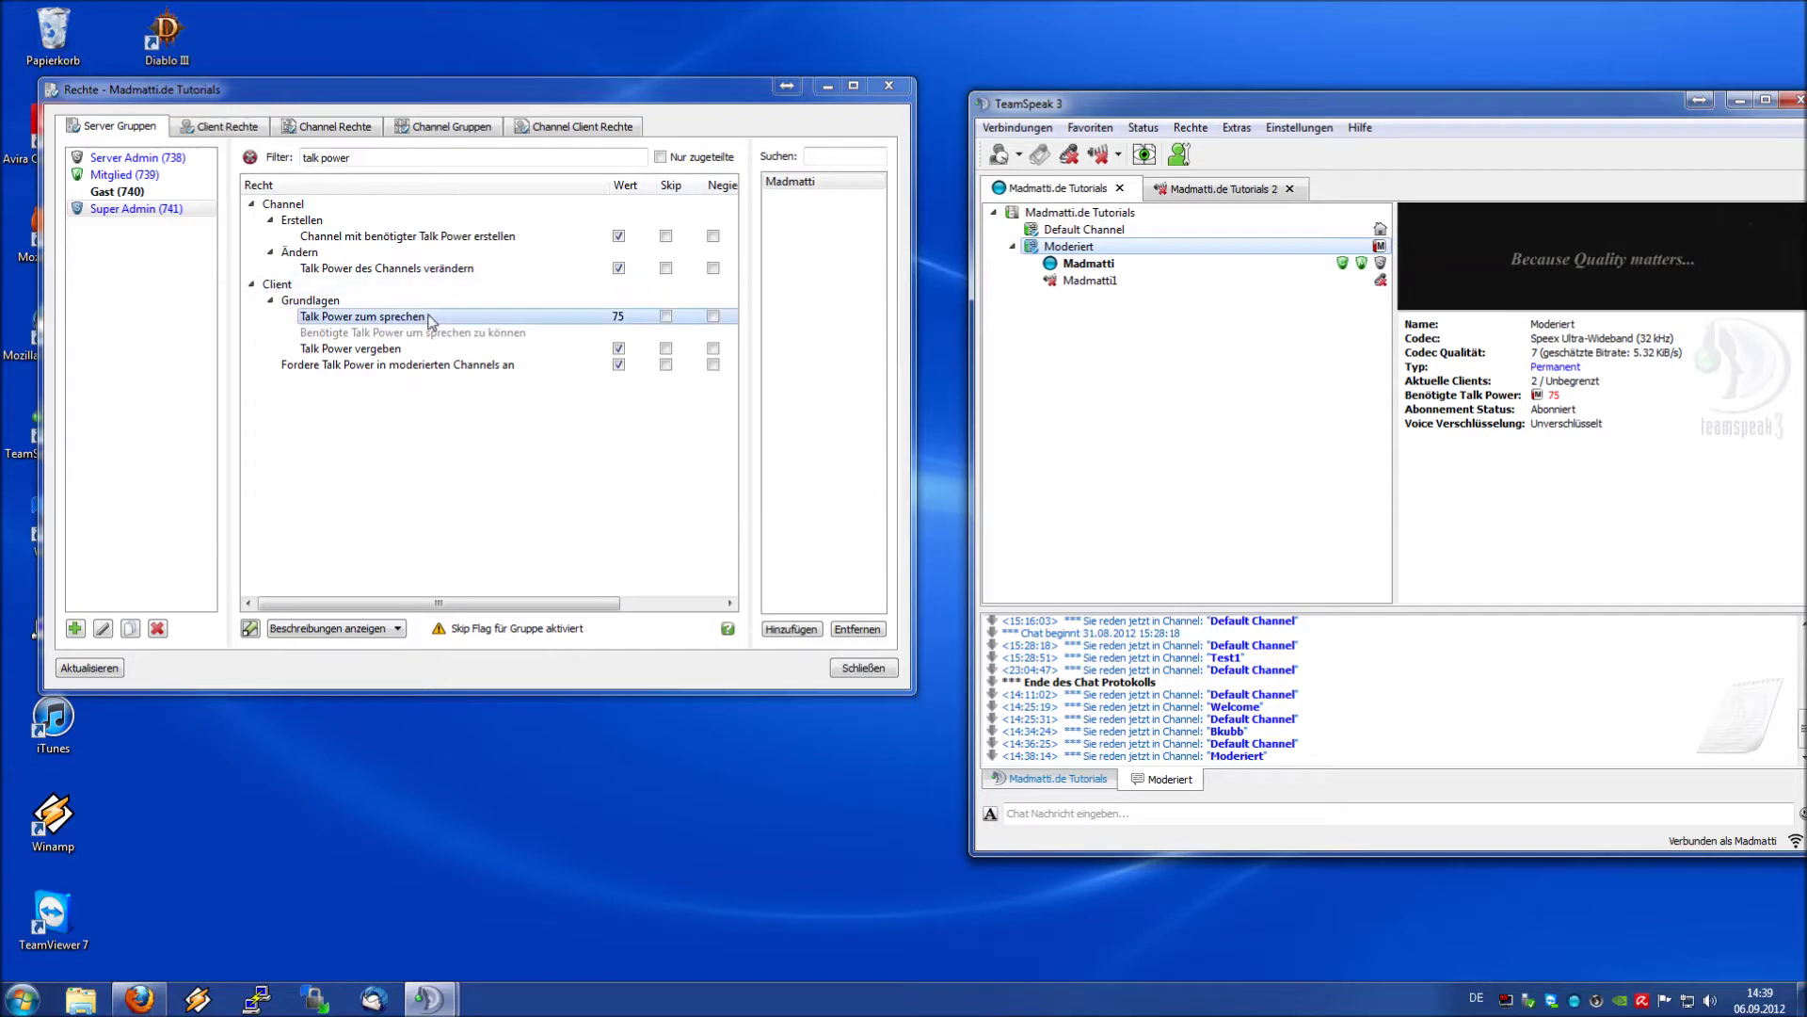
- Compare the Talk Power zum sprechen permission of Super Admin and Gast, and inspect the guest client's assigned groups
click(595, 322)
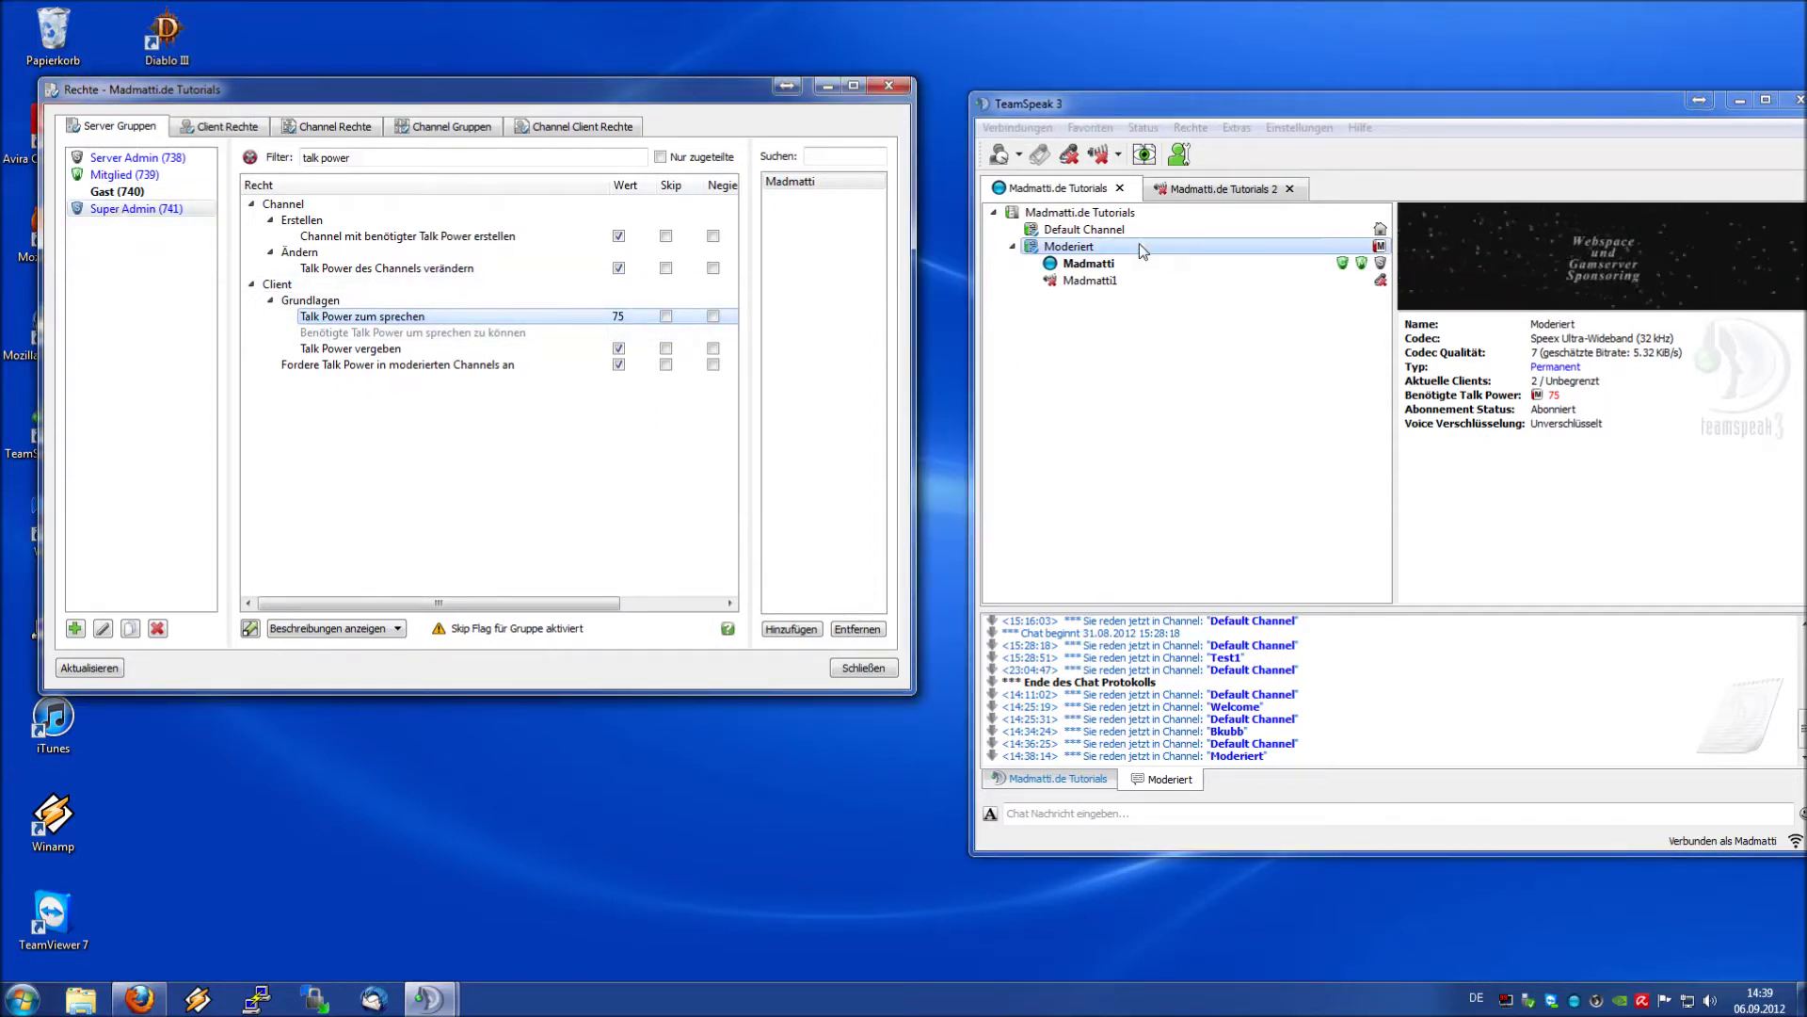
click(1119, 283)
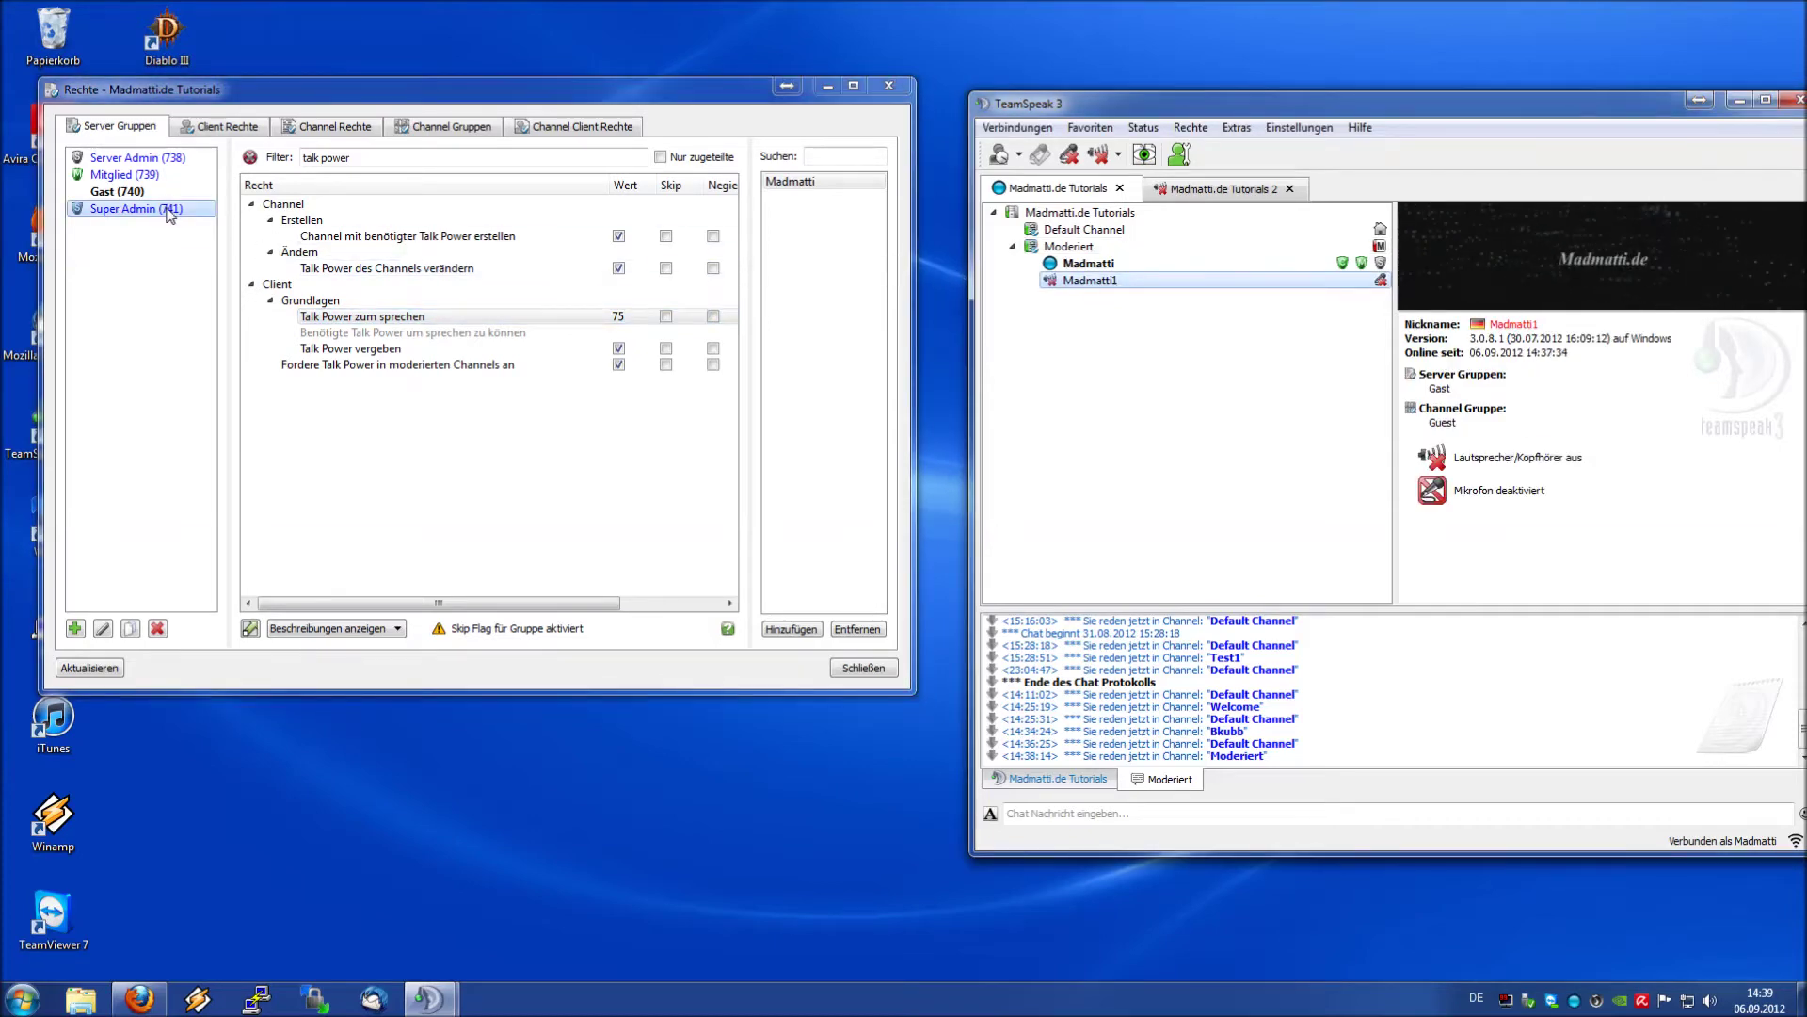
click(141, 193)
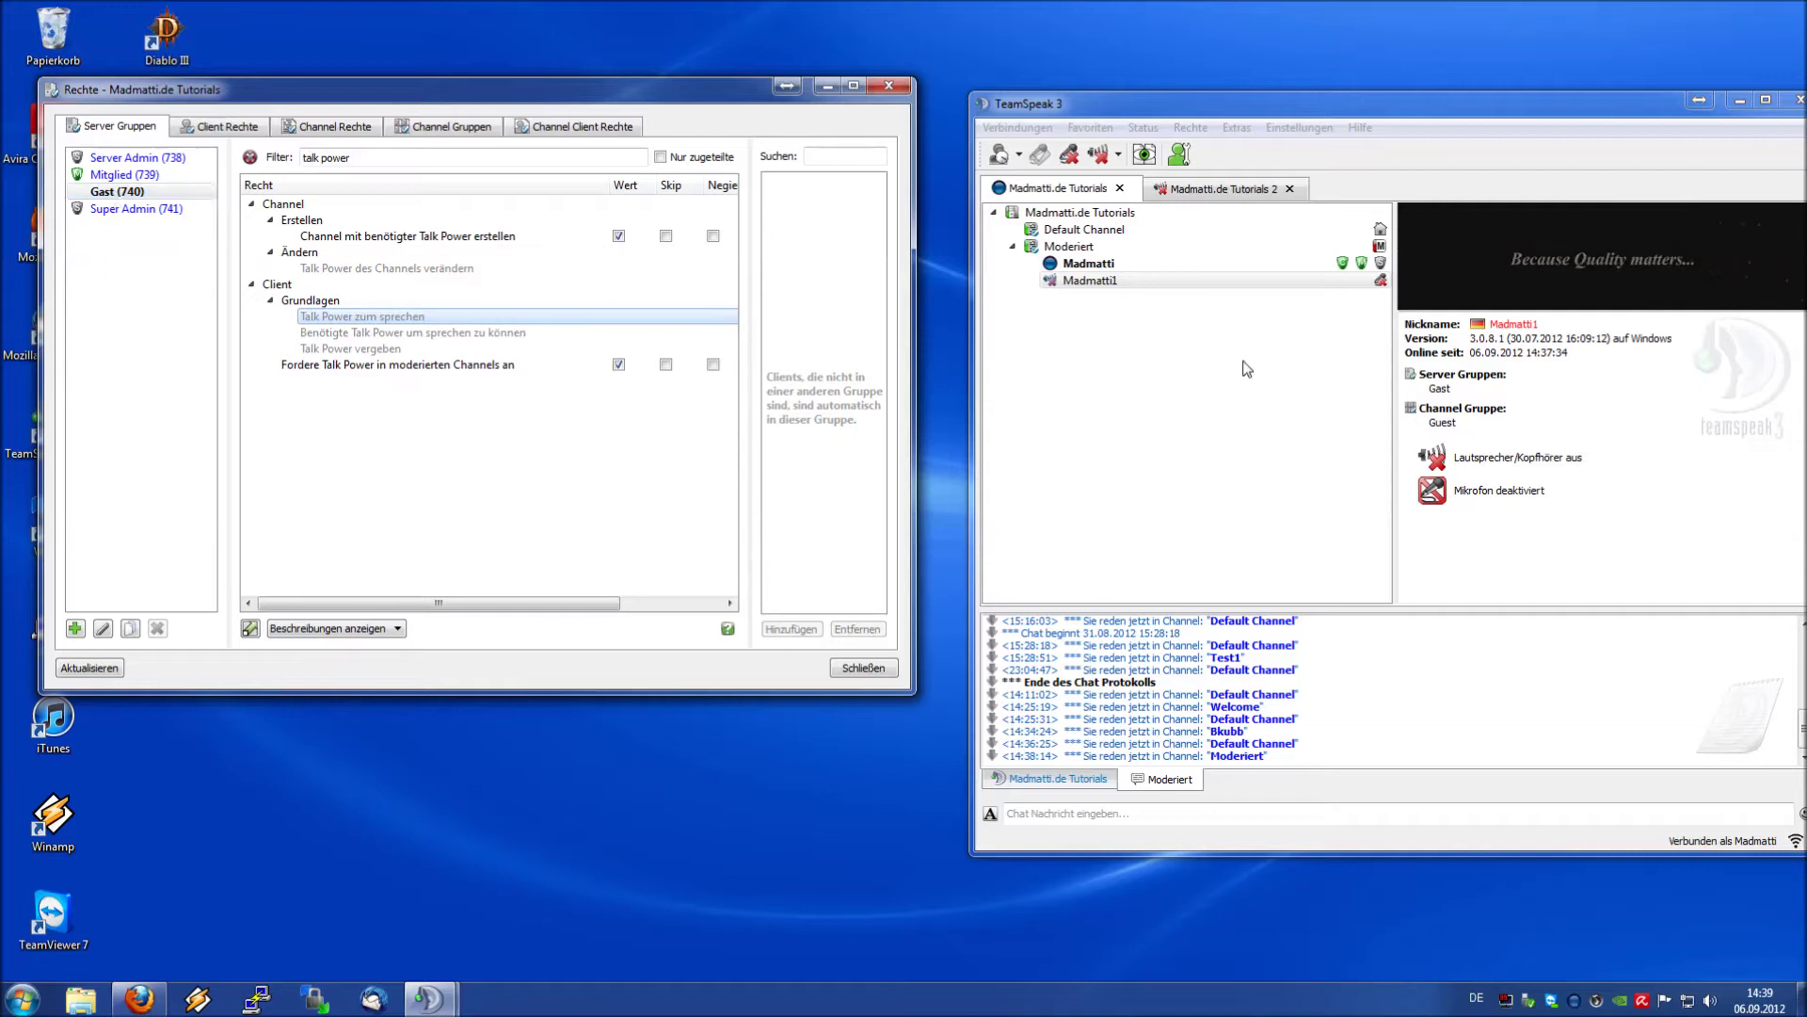
- Set the Talk Power zum sprechen permission of the Mitglied server group to 50
click(150, 175)
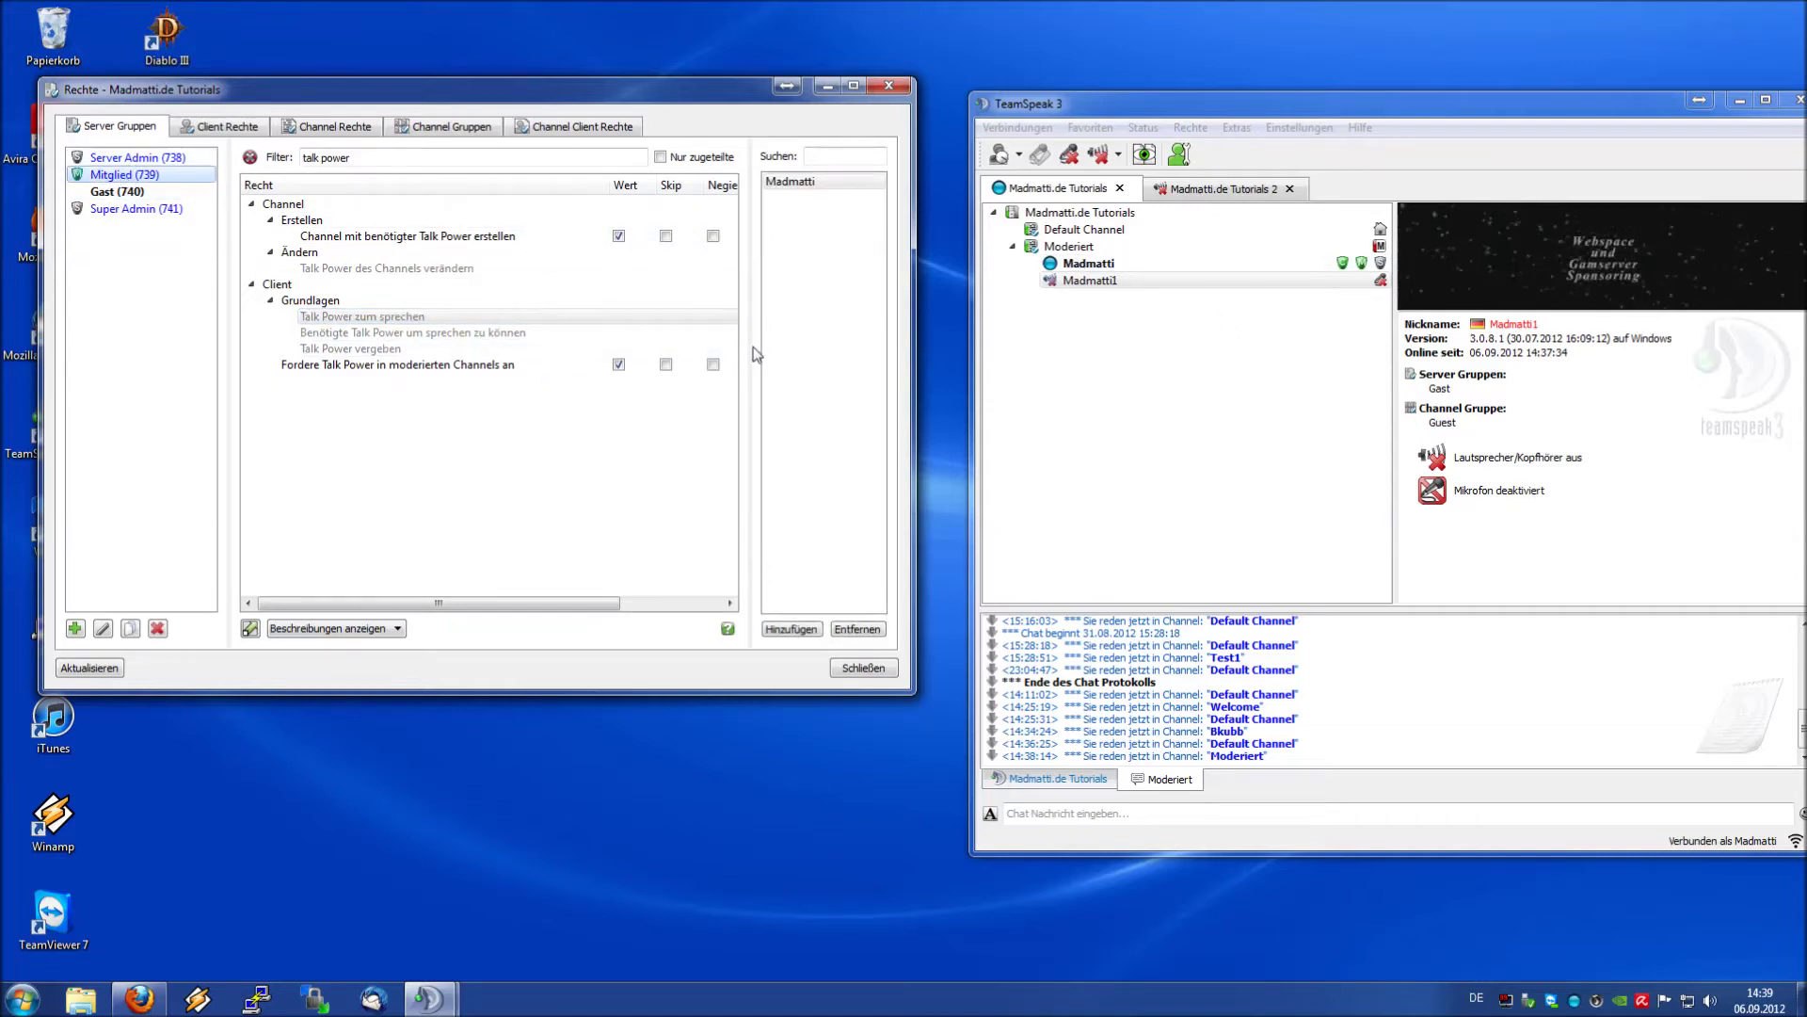
double_click(618, 318)
text(50)
key(Return)
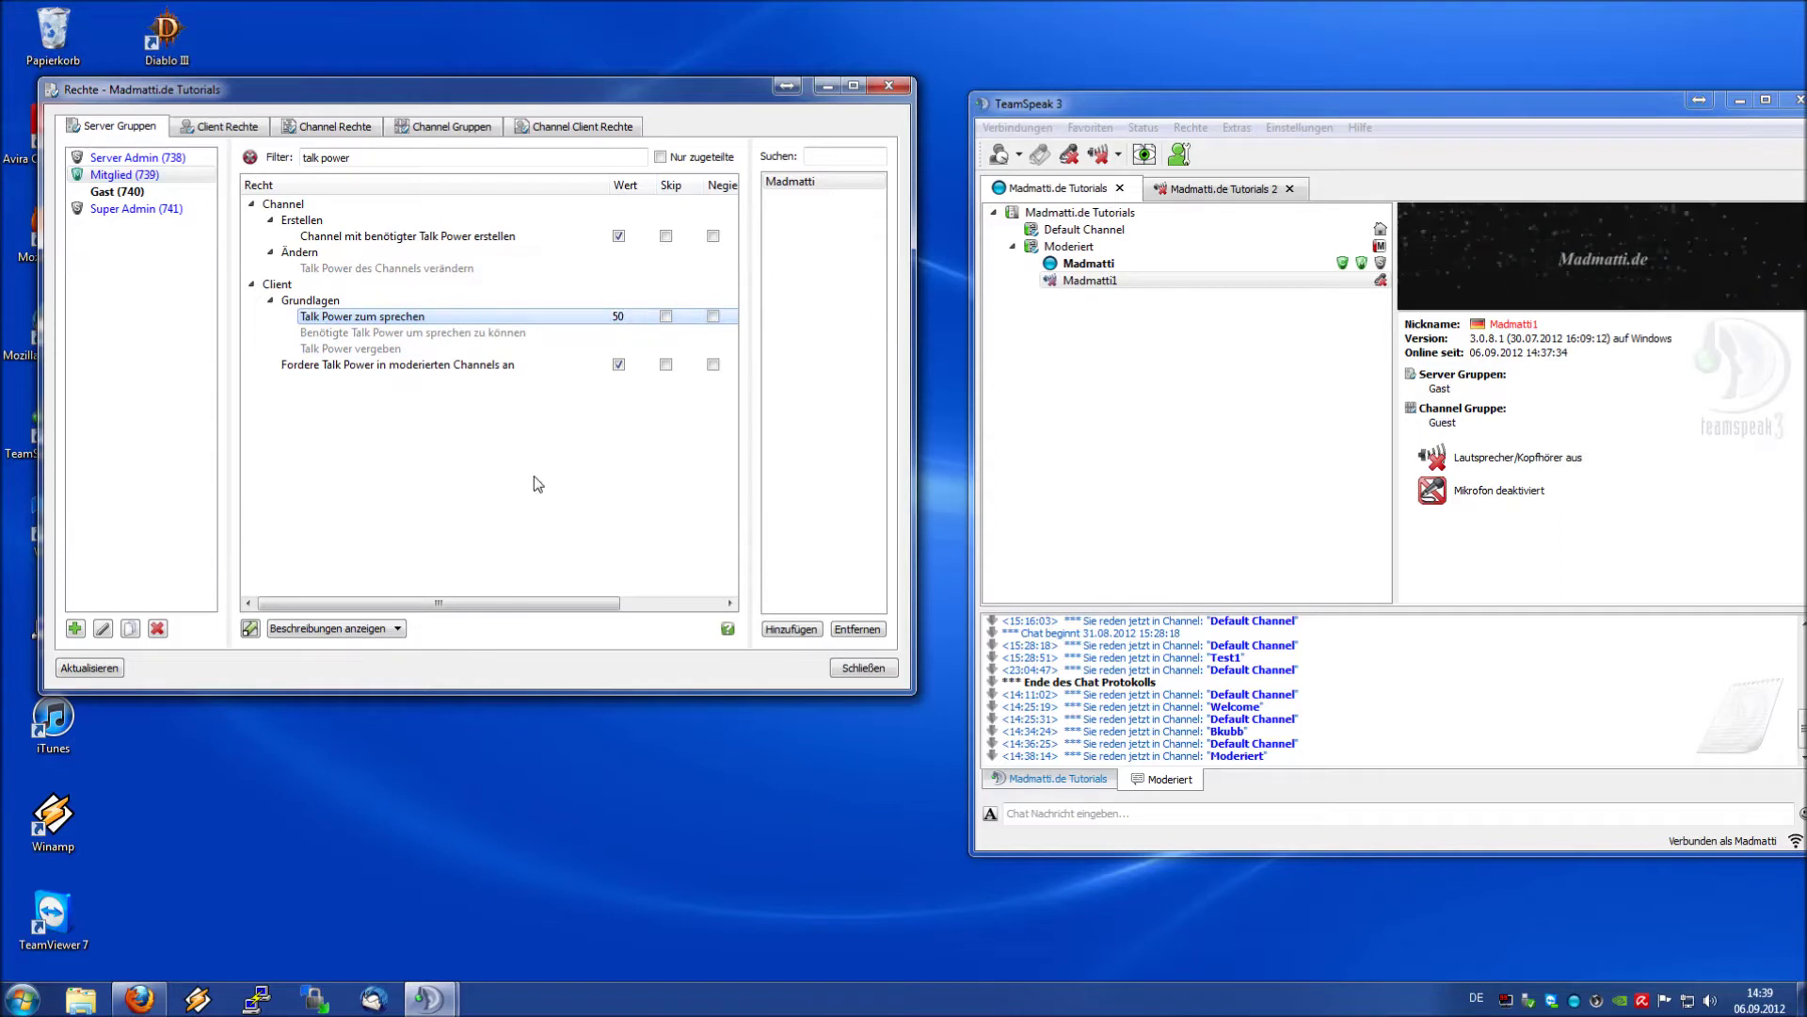
- Edit the Moderiert channel and set its required talk power (Benötigte Talk Power) to 50
click(1157, 426)
right_click(1116, 246)
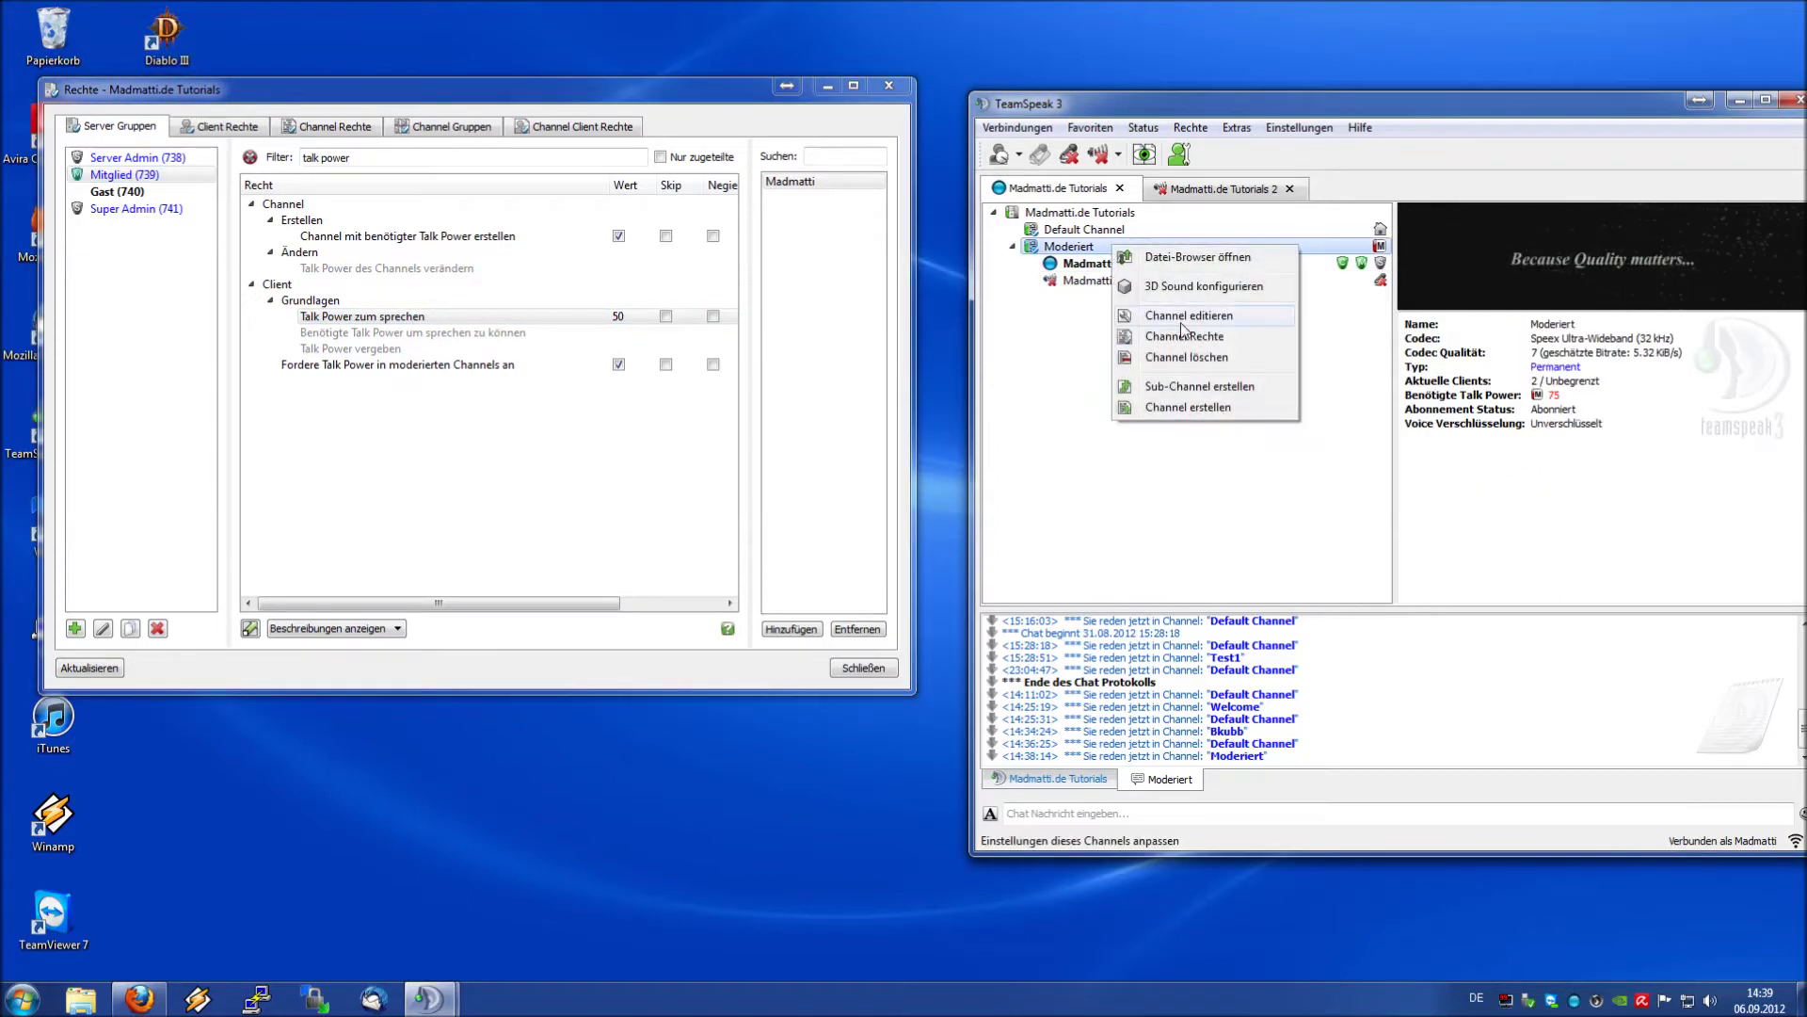
click(1184, 320)
drag(1523, 591, 1440, 594)
text(50)
click(1381, 668)
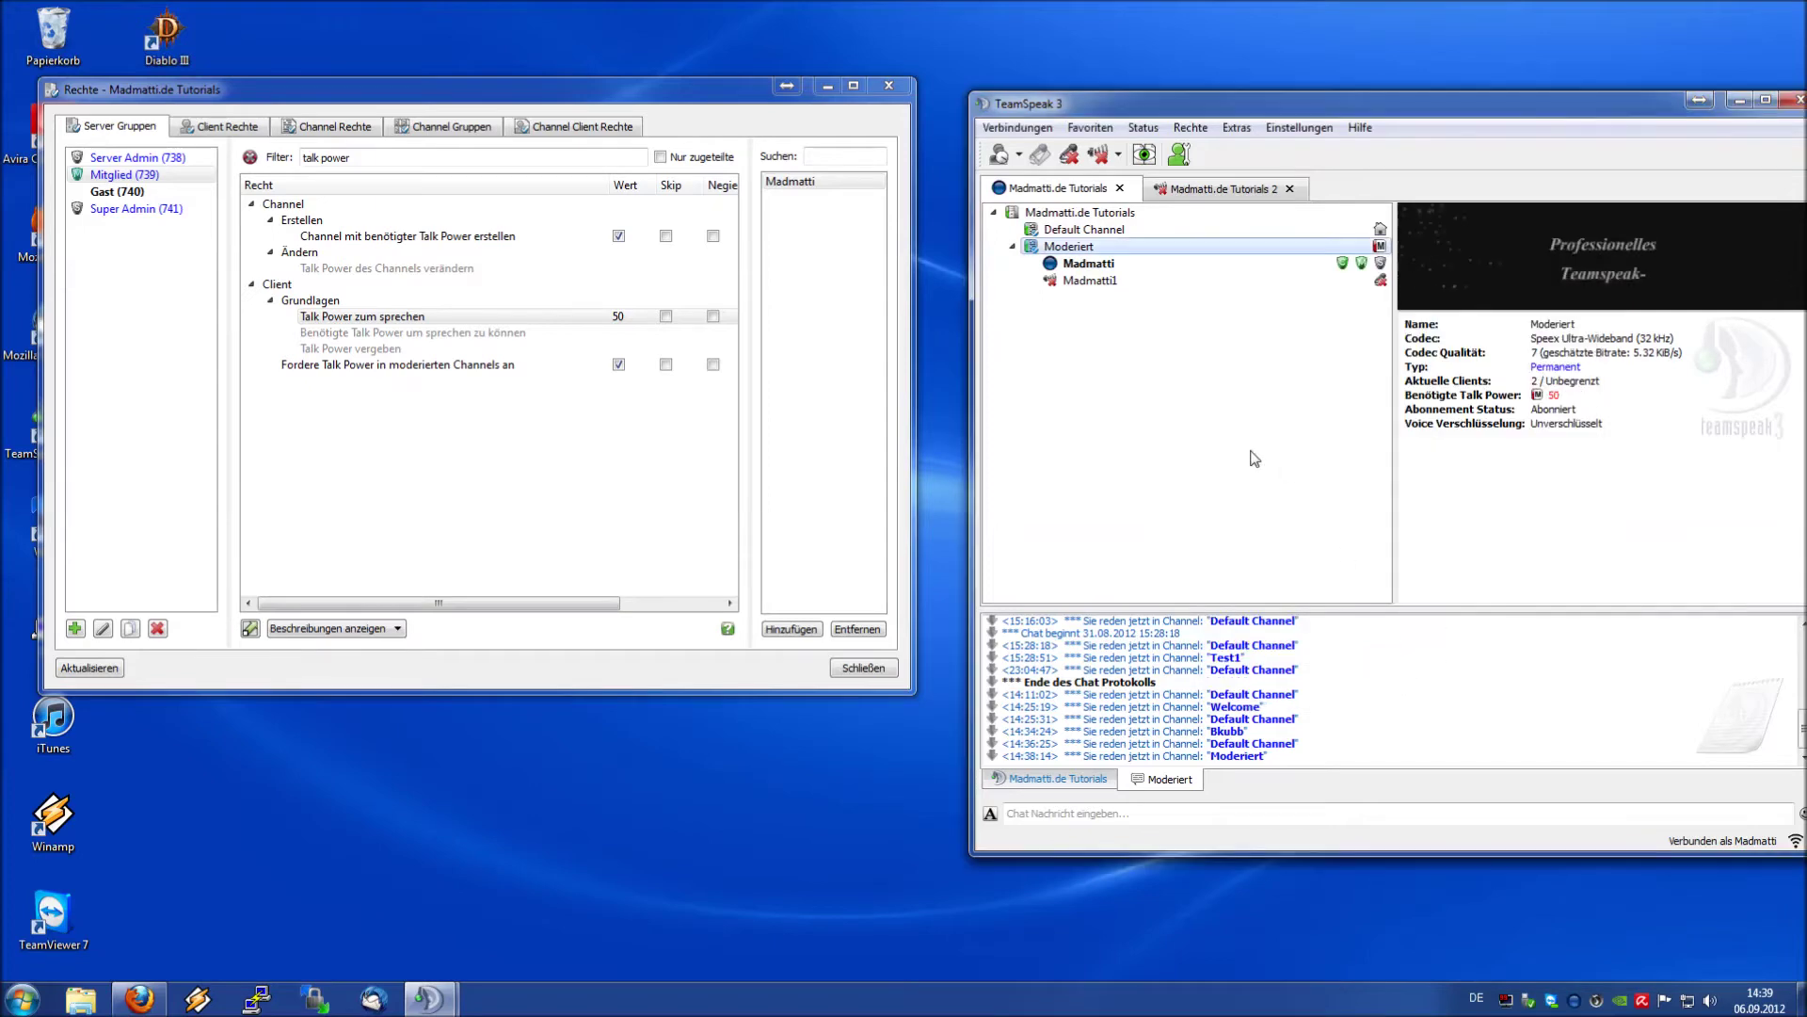
- Assign the guest client in the Moderiert channel to the Mitglied server group
right_click(1256, 282)
mouse_move(1355, 492)
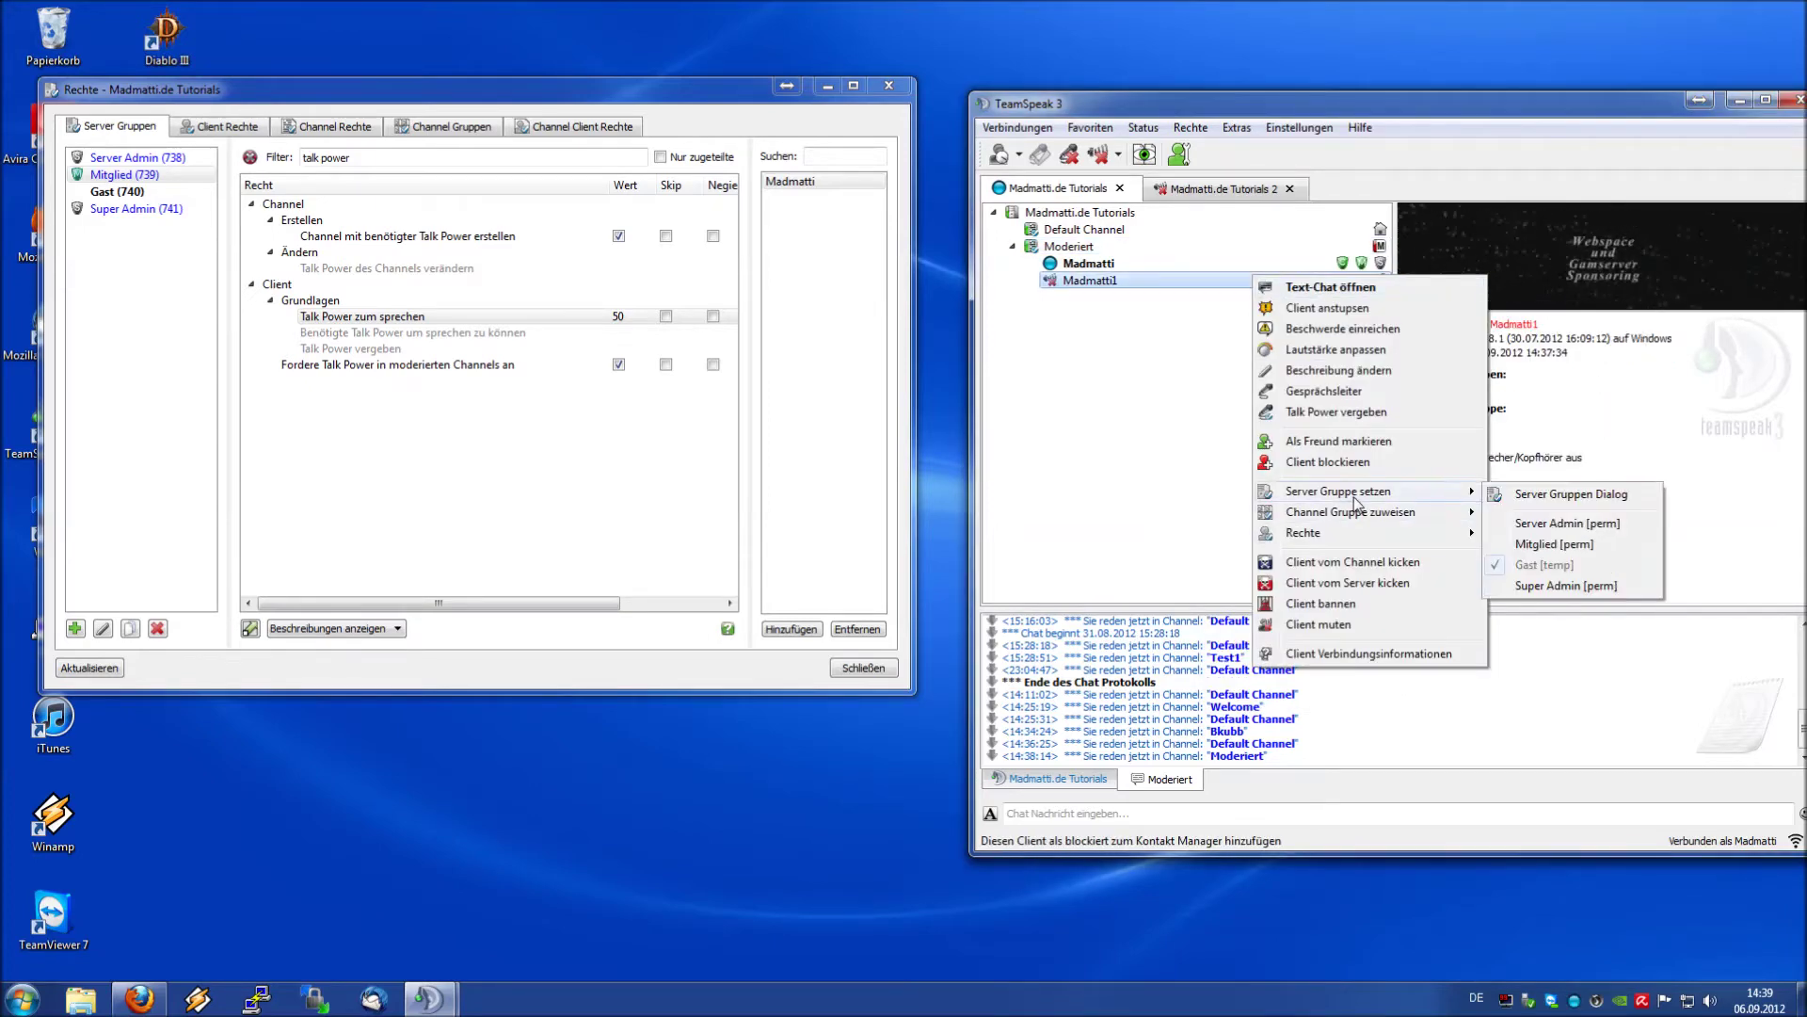
click(1555, 545)
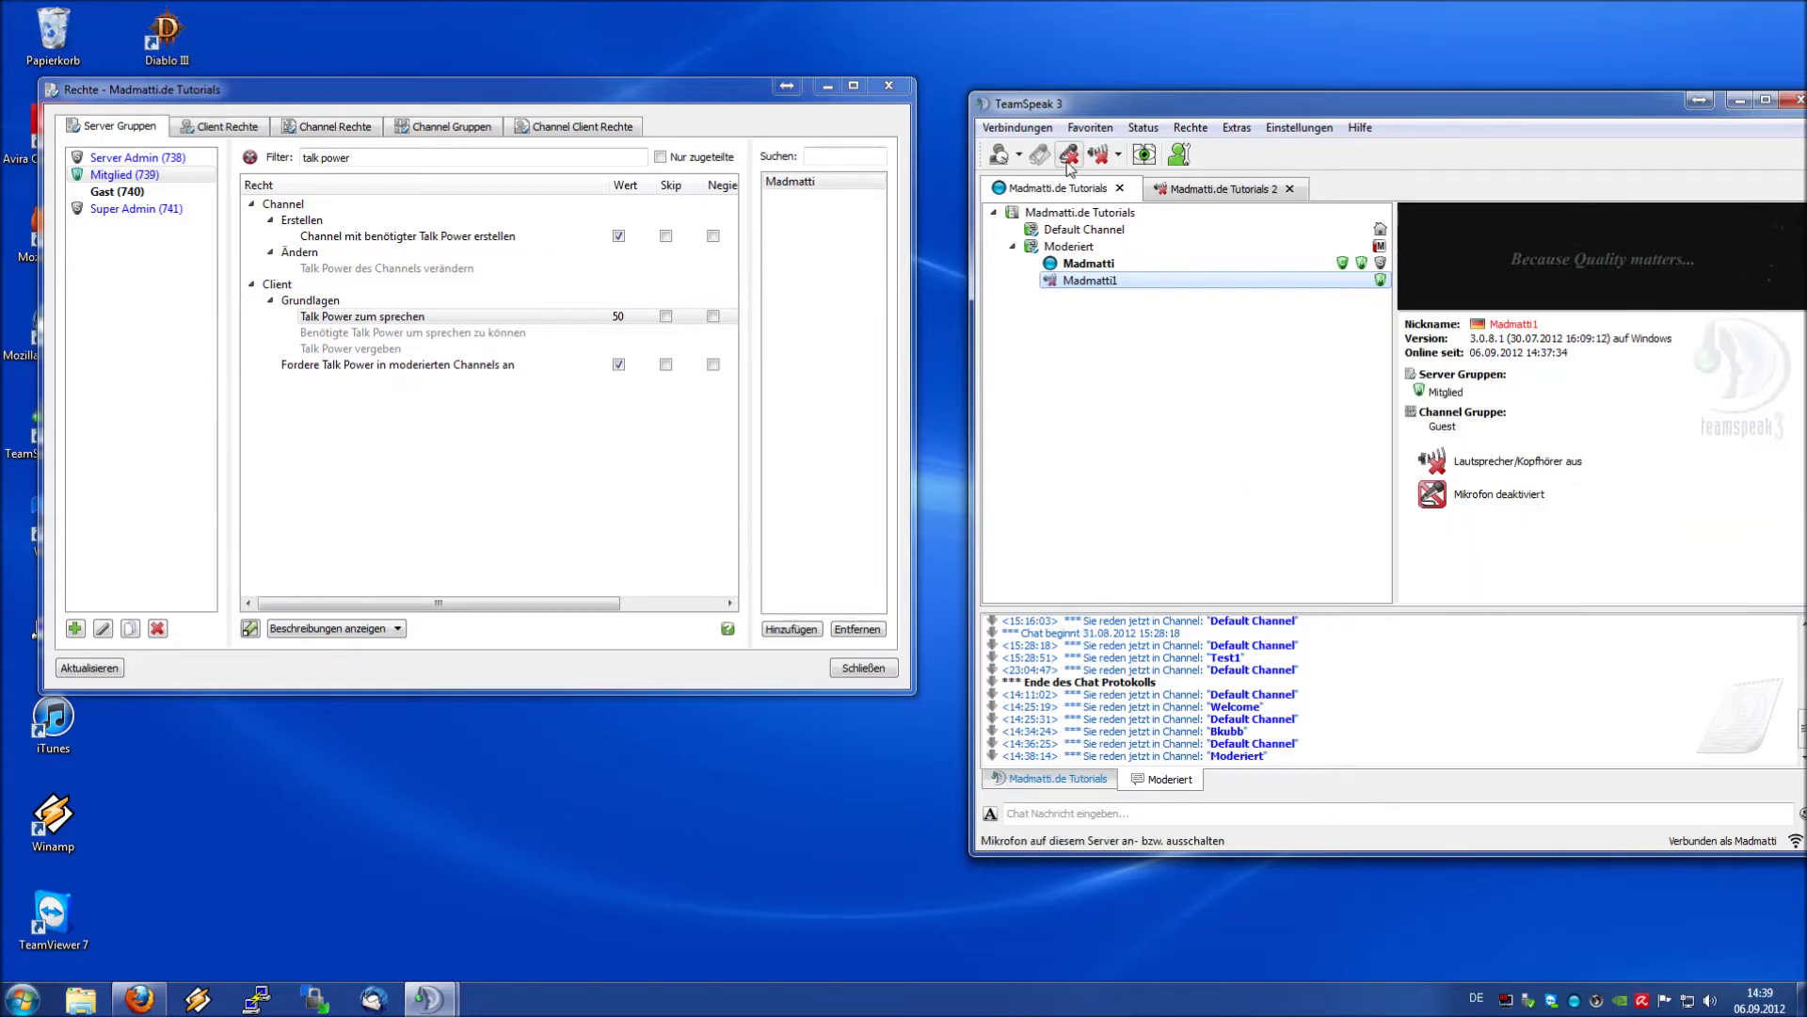
- Activate the microphone on the second connection, and inspect the Moderiert channel and that connection's own client
click(1176, 191)
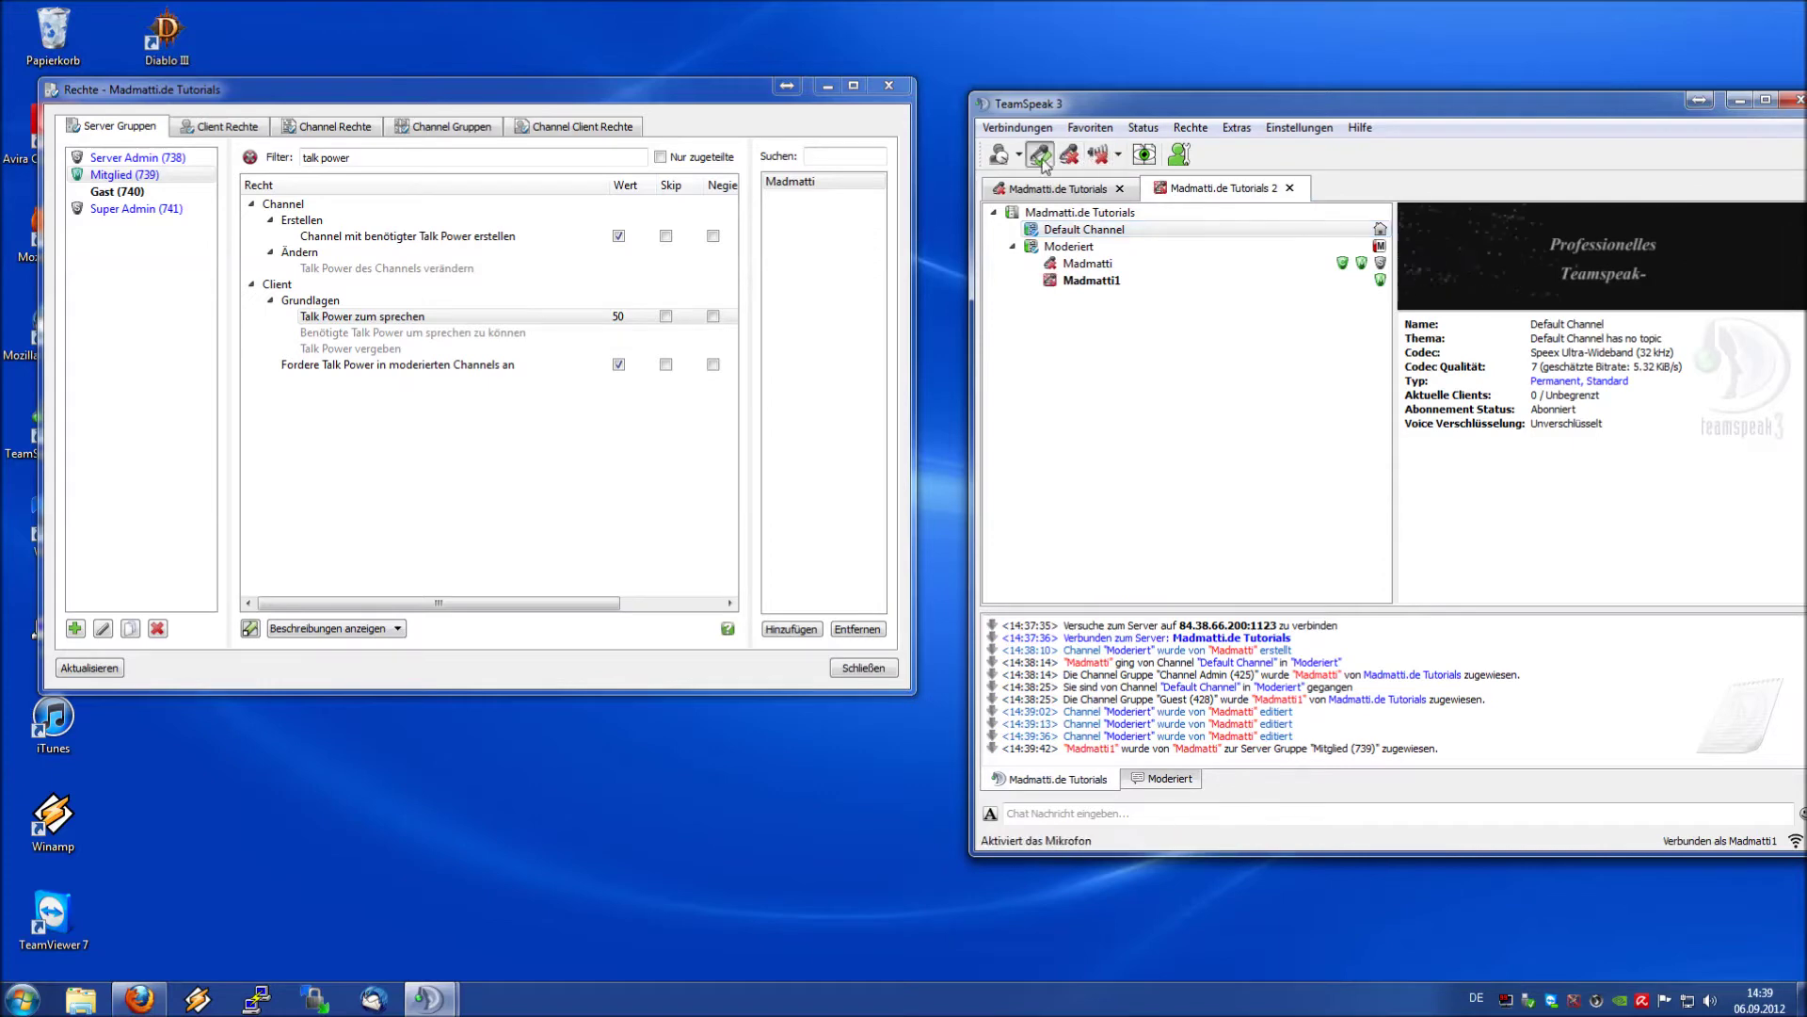
click(1073, 192)
click(1191, 193)
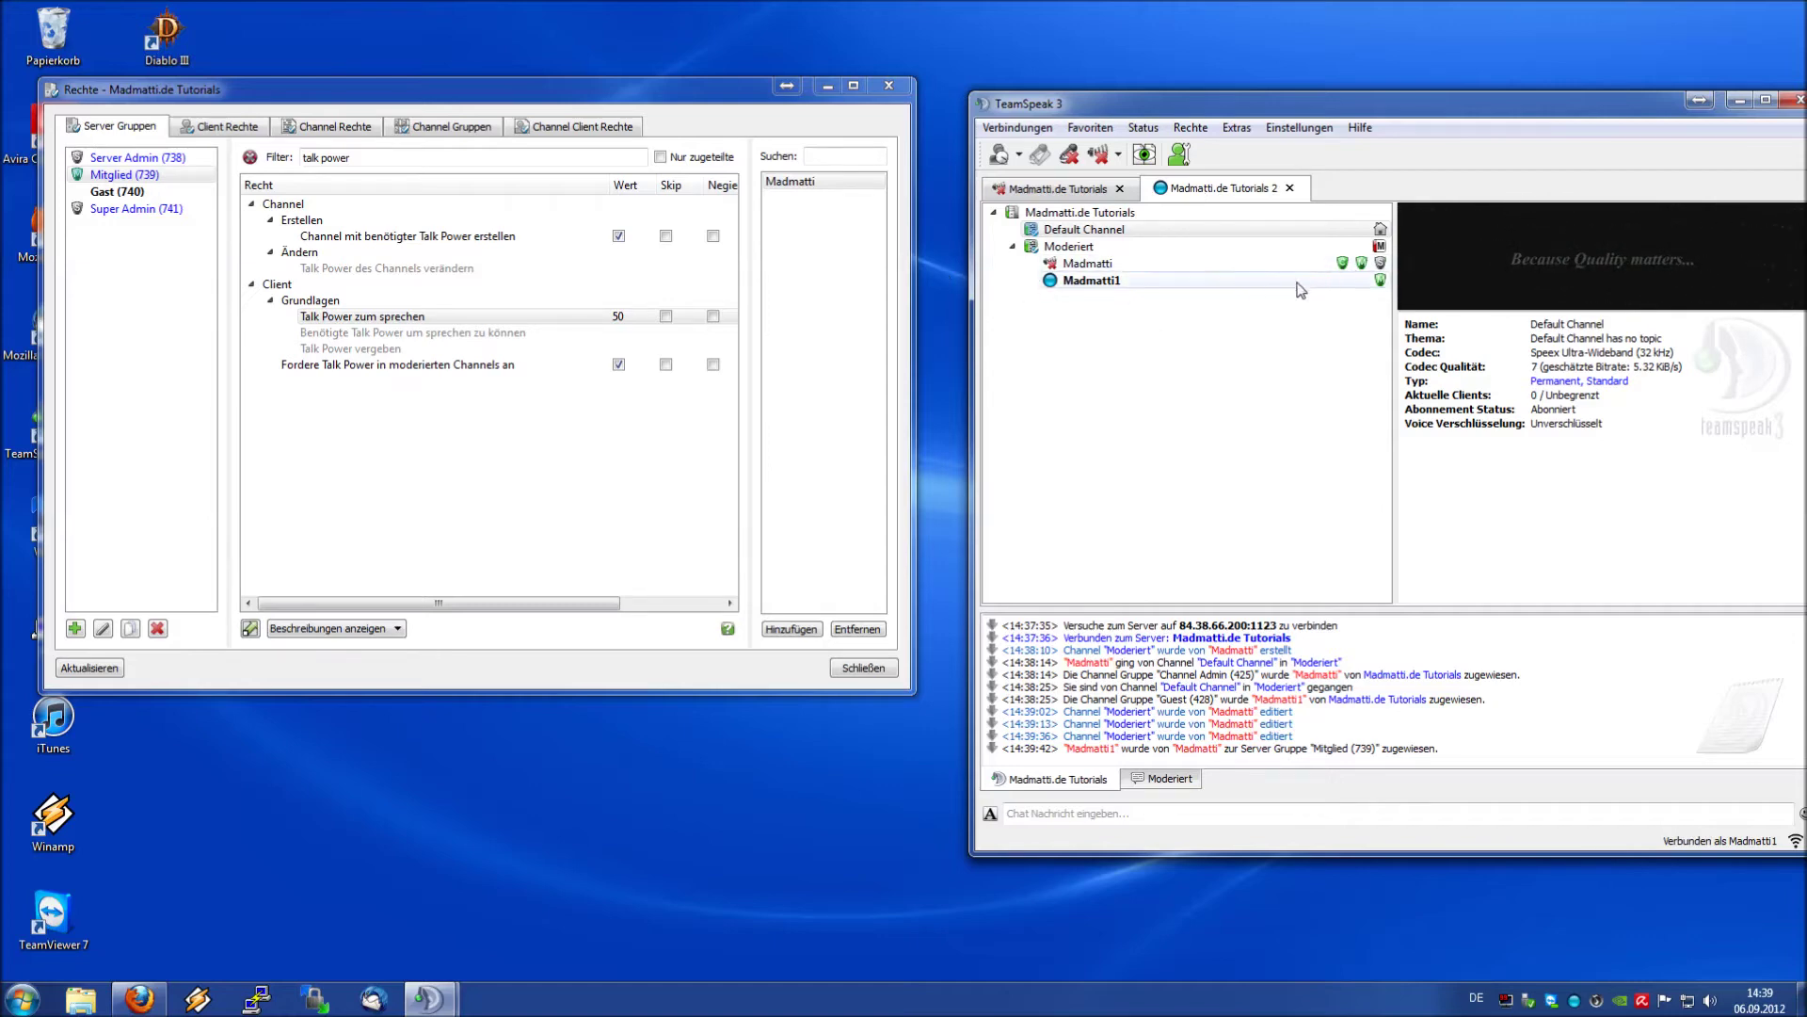
click(1089, 249)
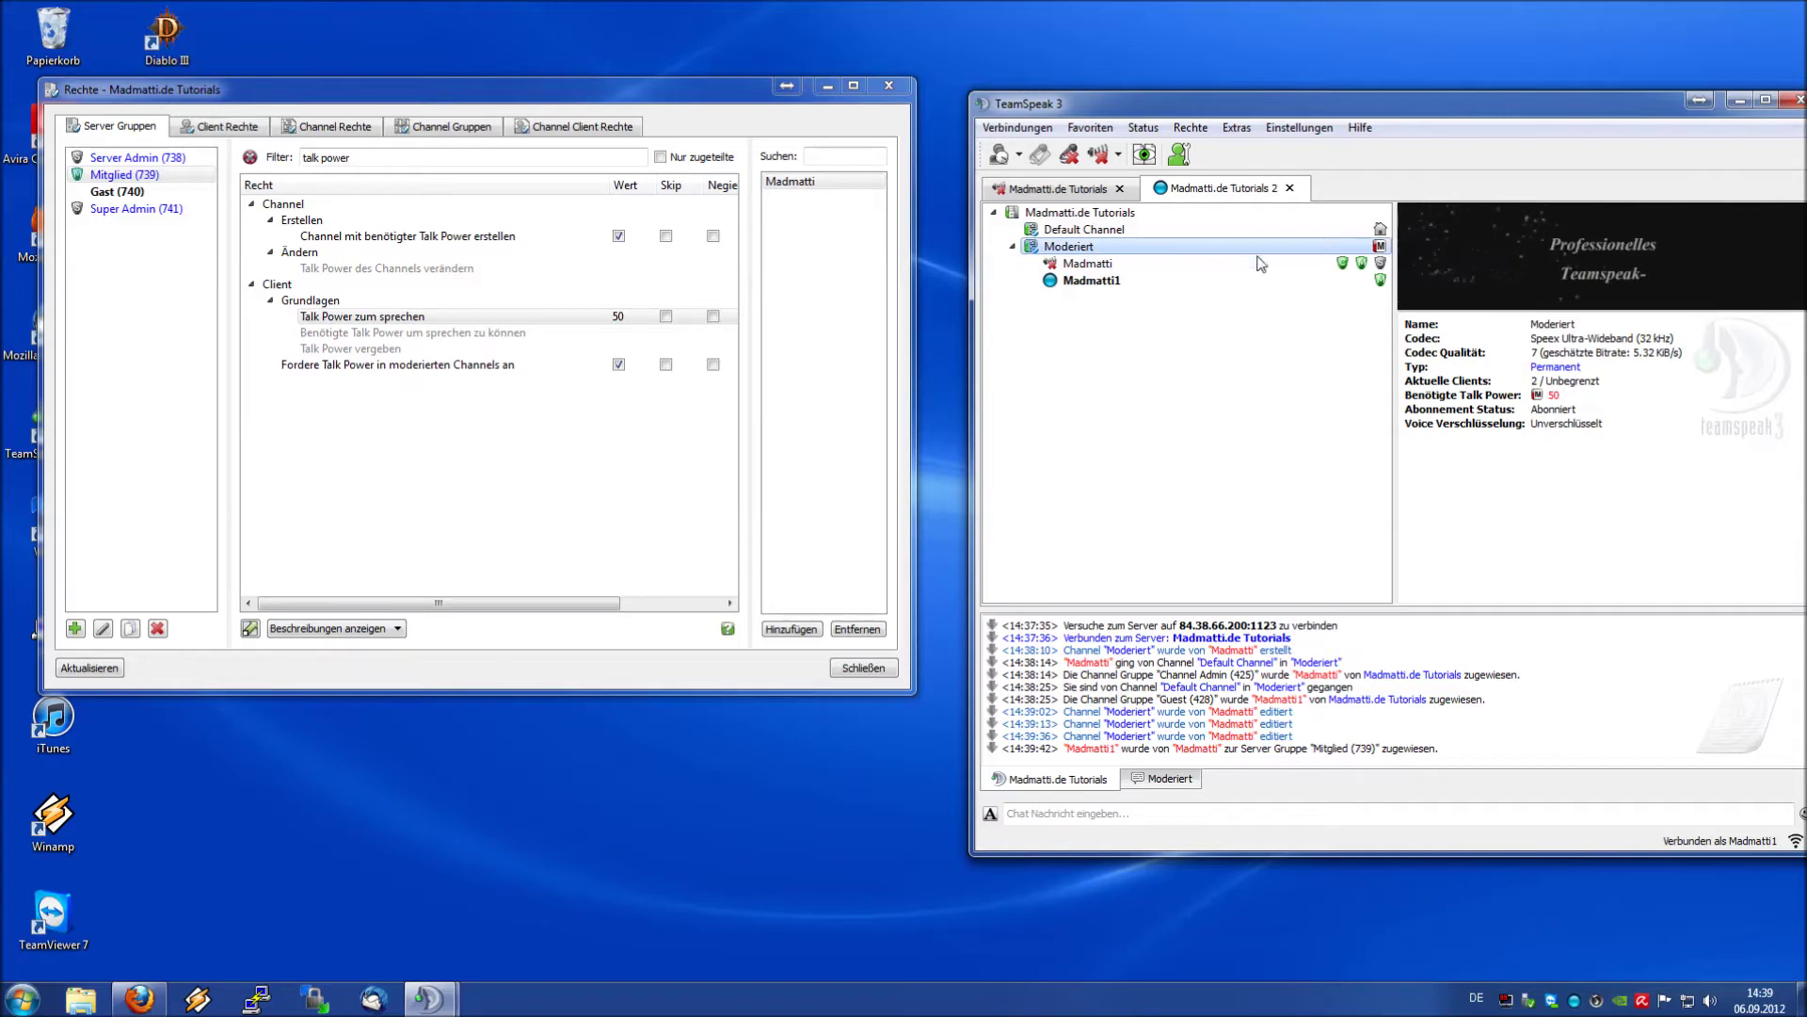
click(1200, 280)
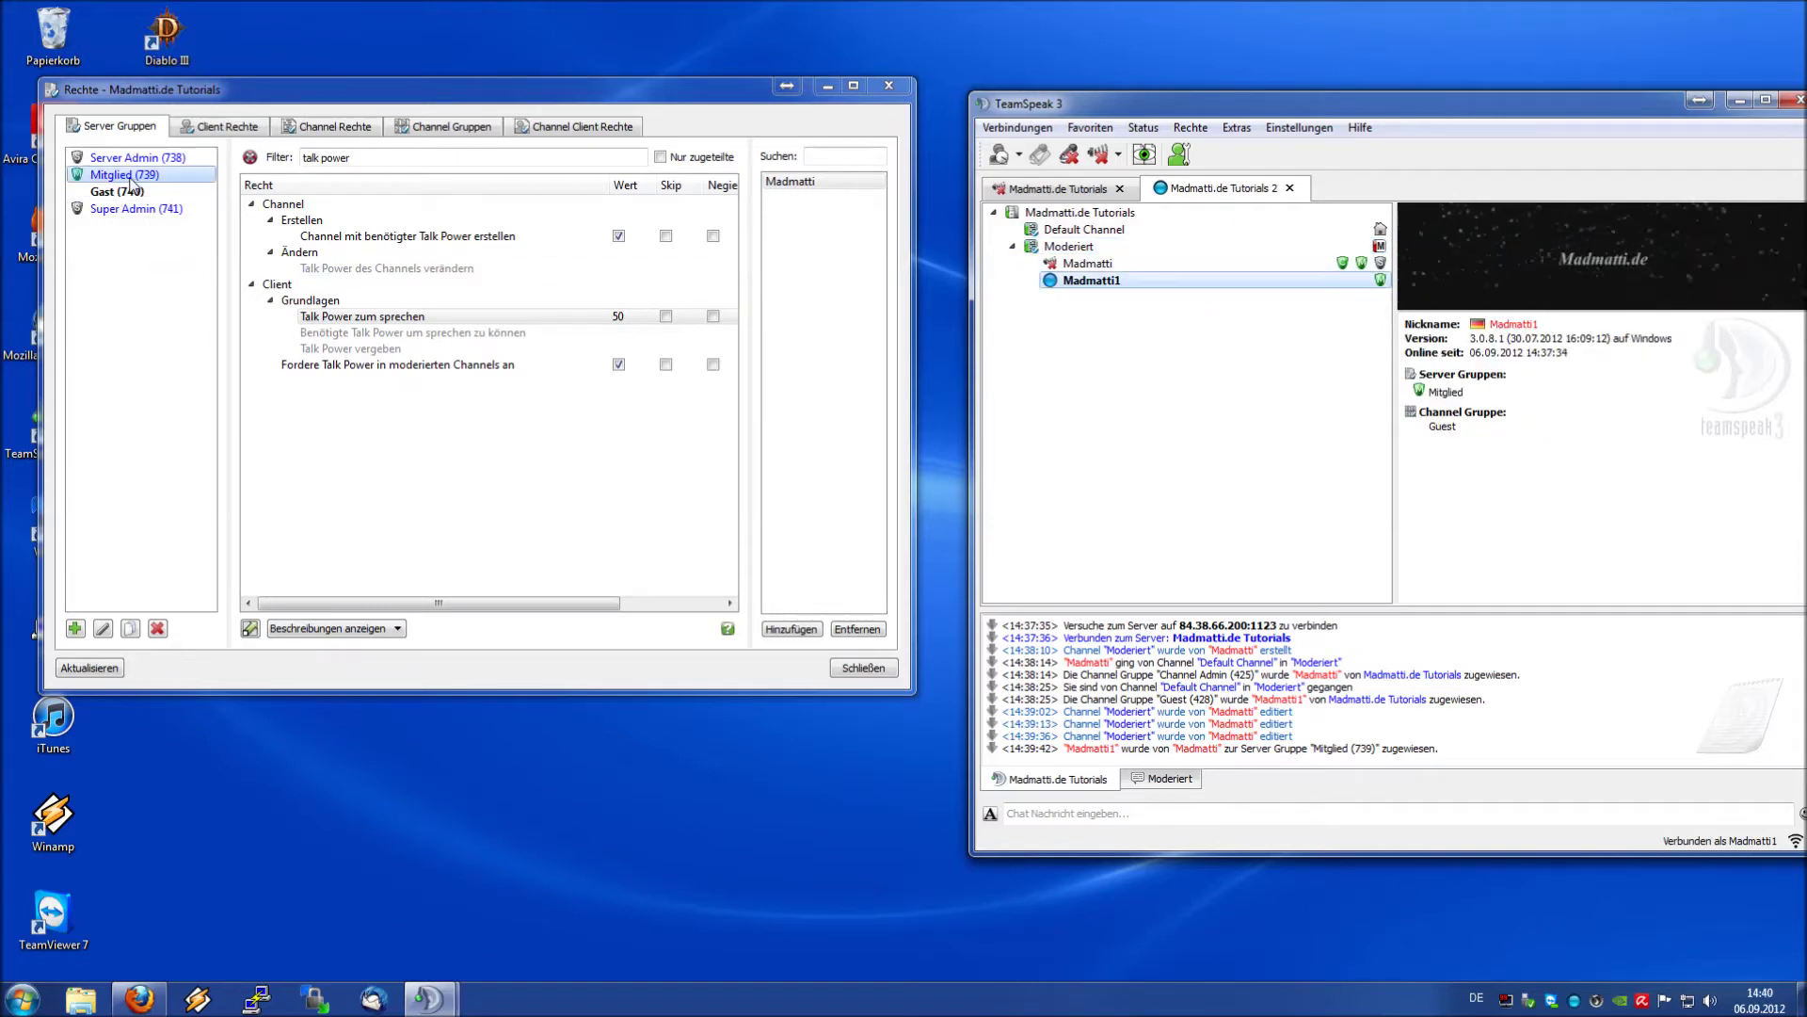
- Compare the talk power permissions of the Server Admin and Super Admin server groups
click(166, 208)
click(165, 158)
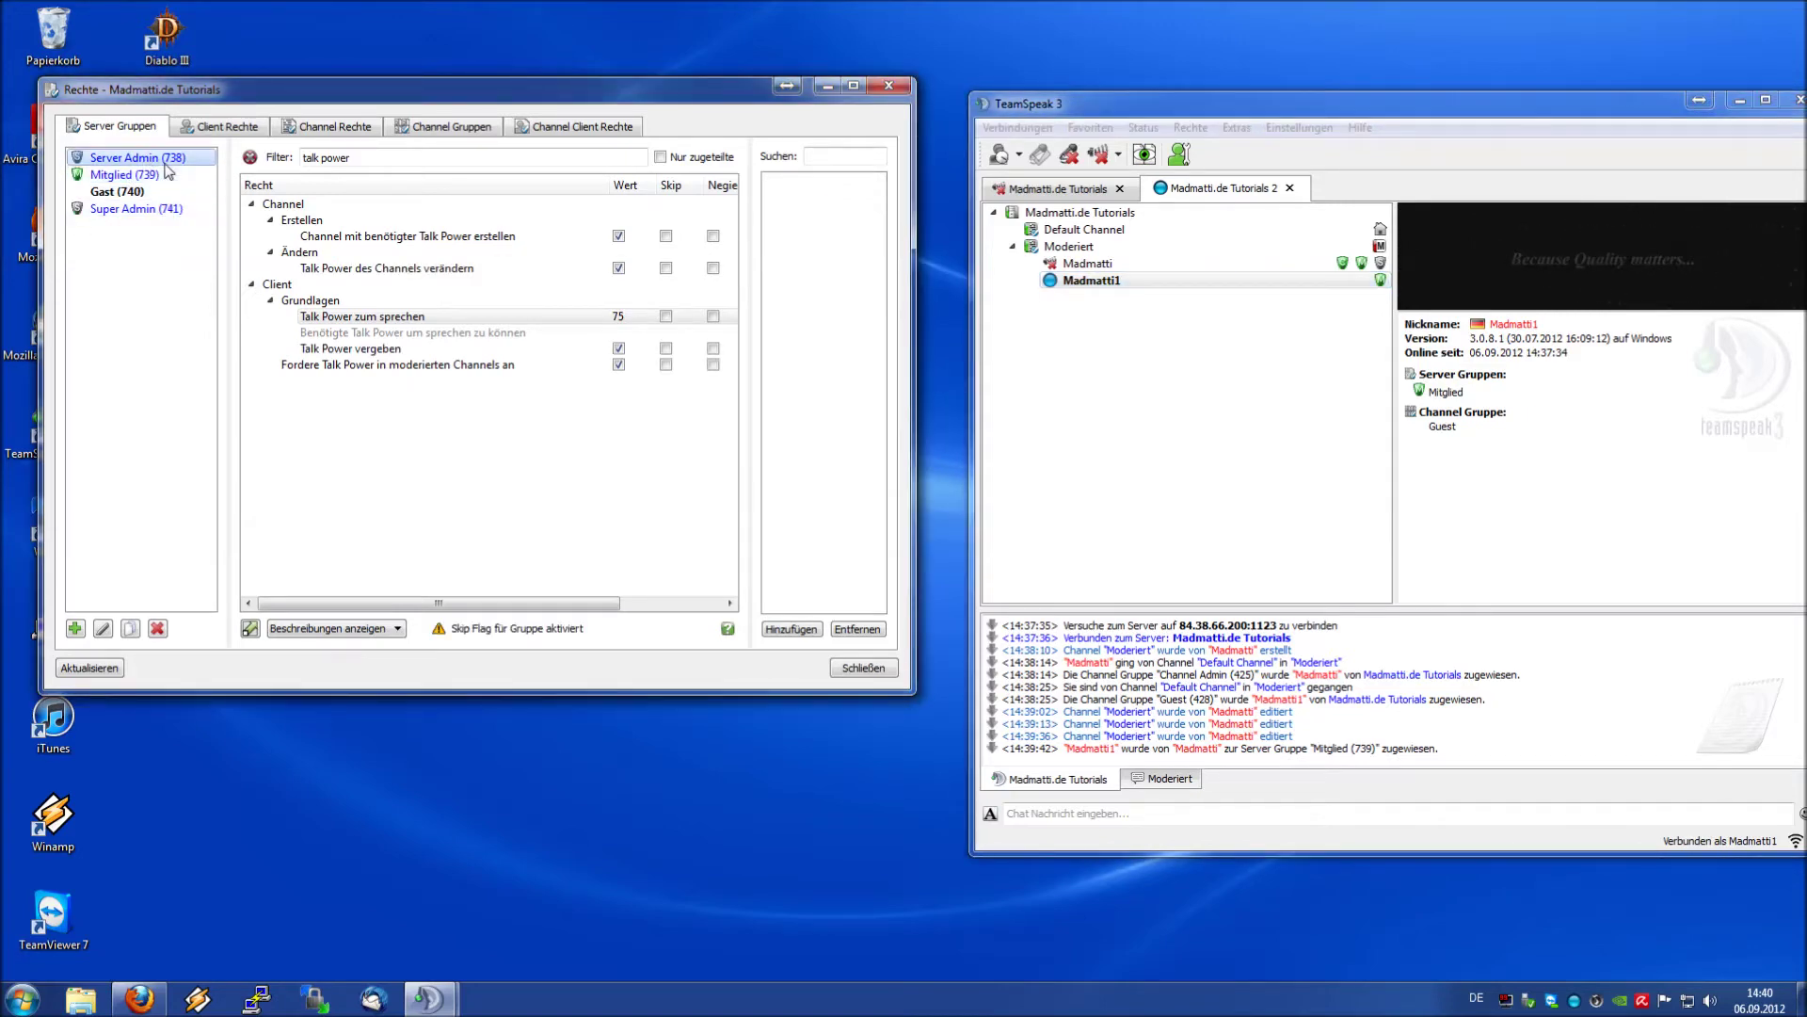
click(188, 209)
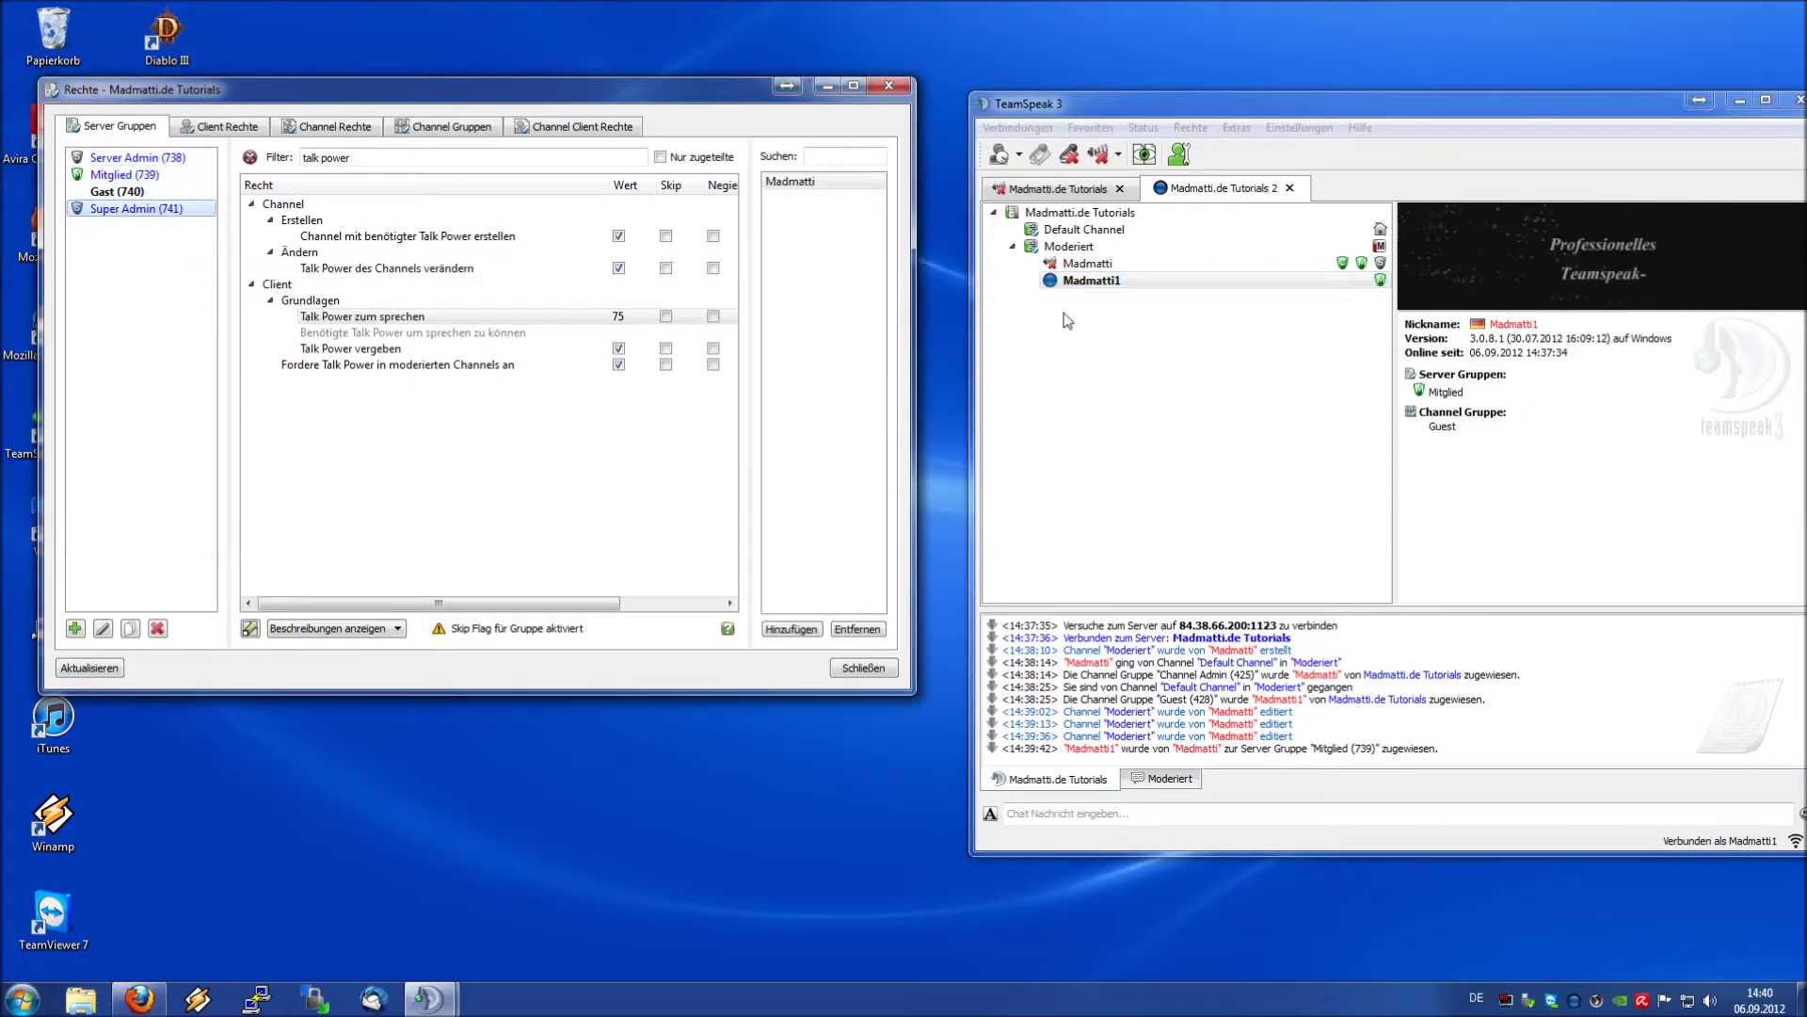
click(1163, 380)
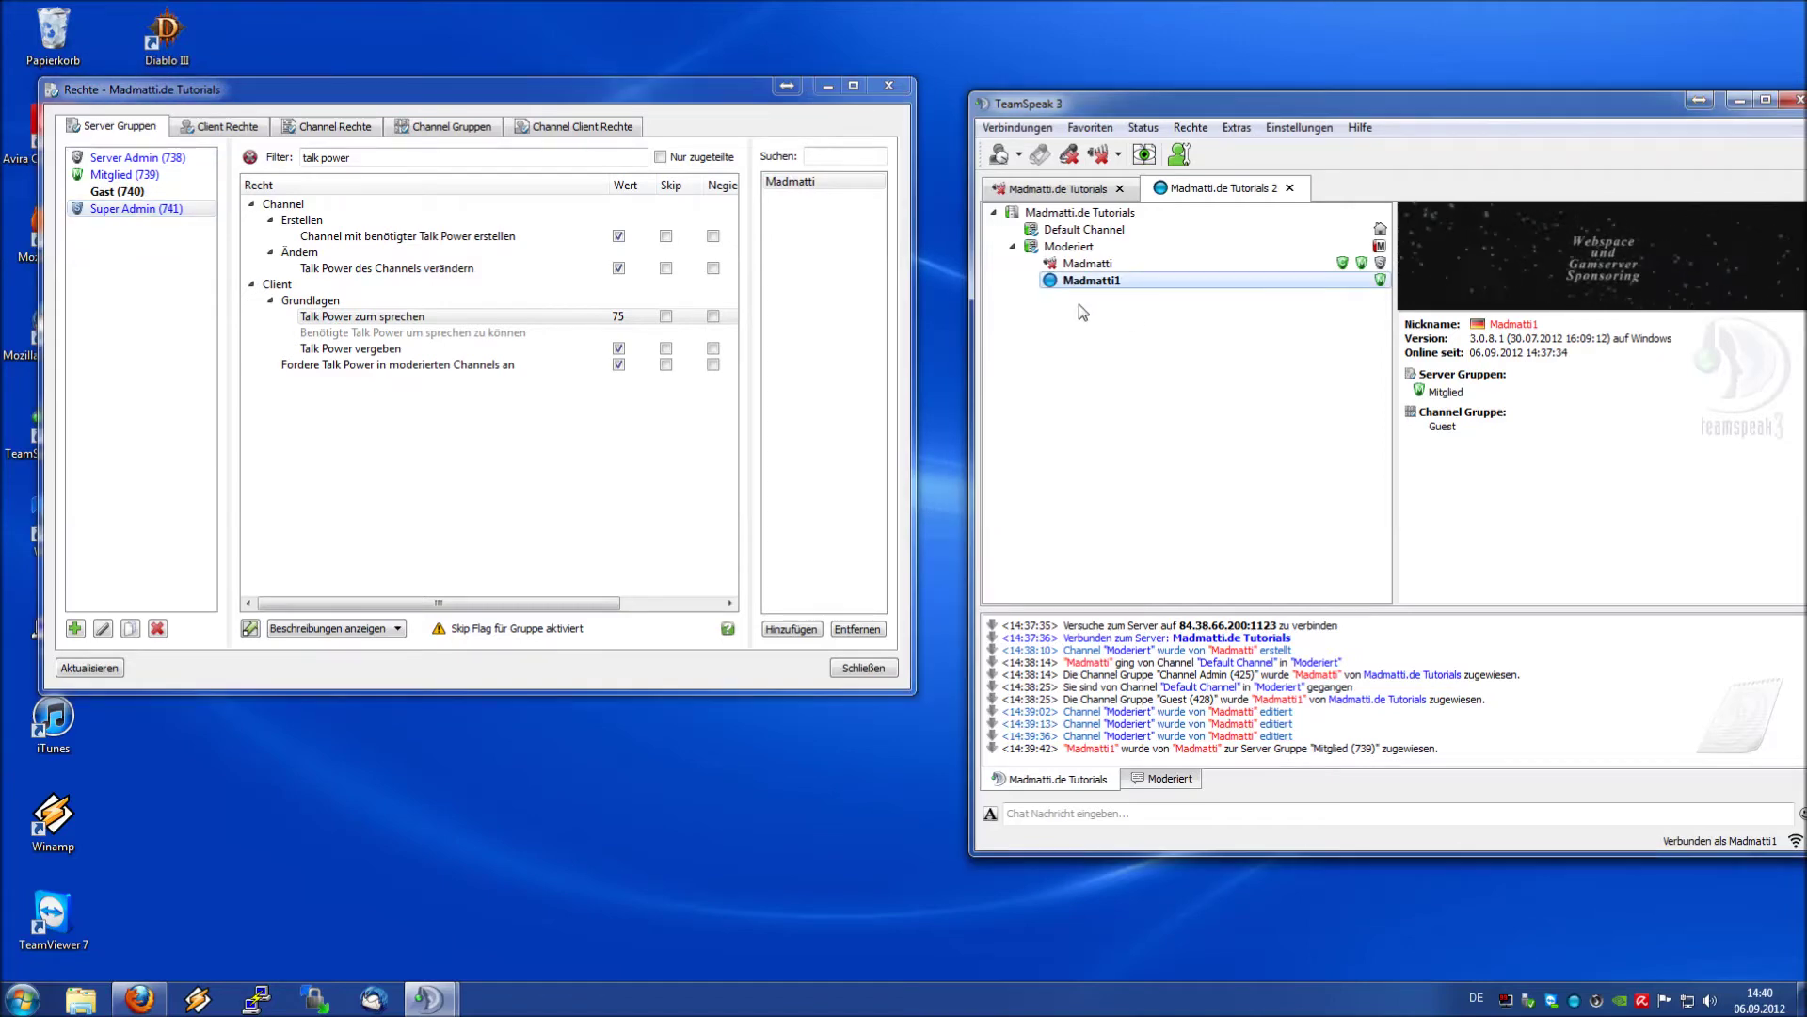
- From the first connection, raise the Moderiert channel's required talk power to 51 and apply the change
click(1067, 198)
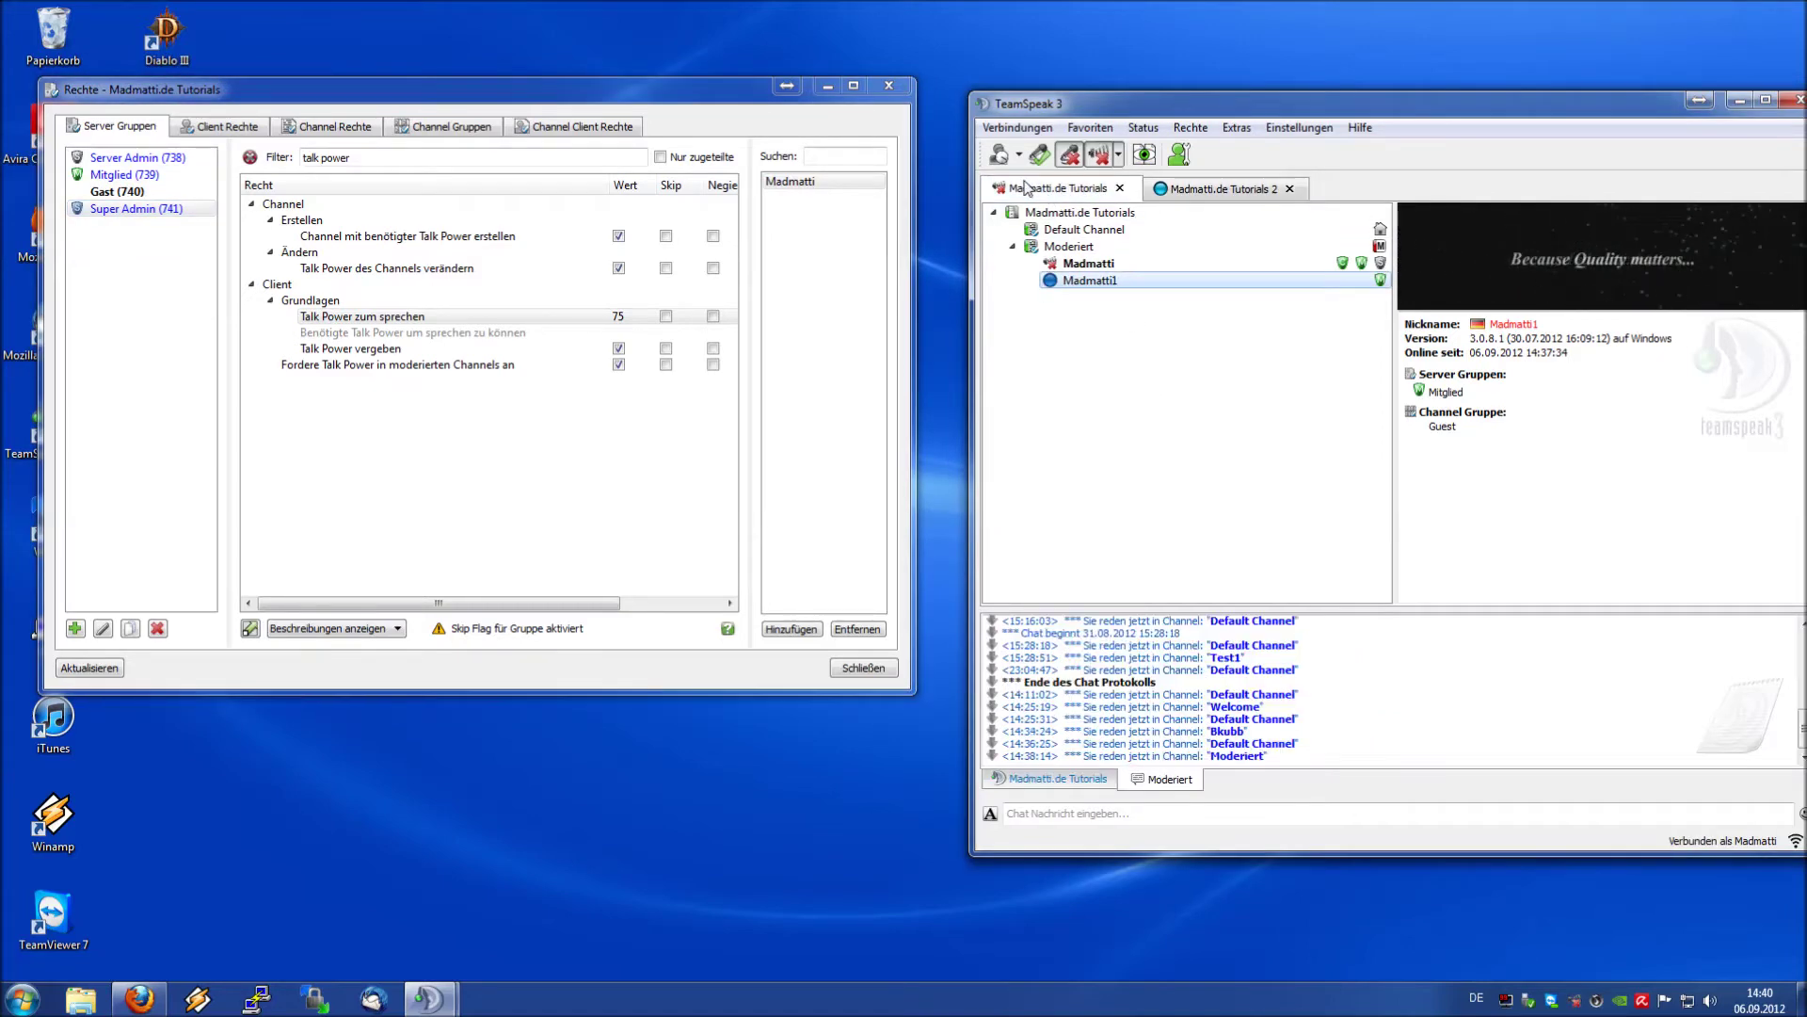
right_click(1072, 247)
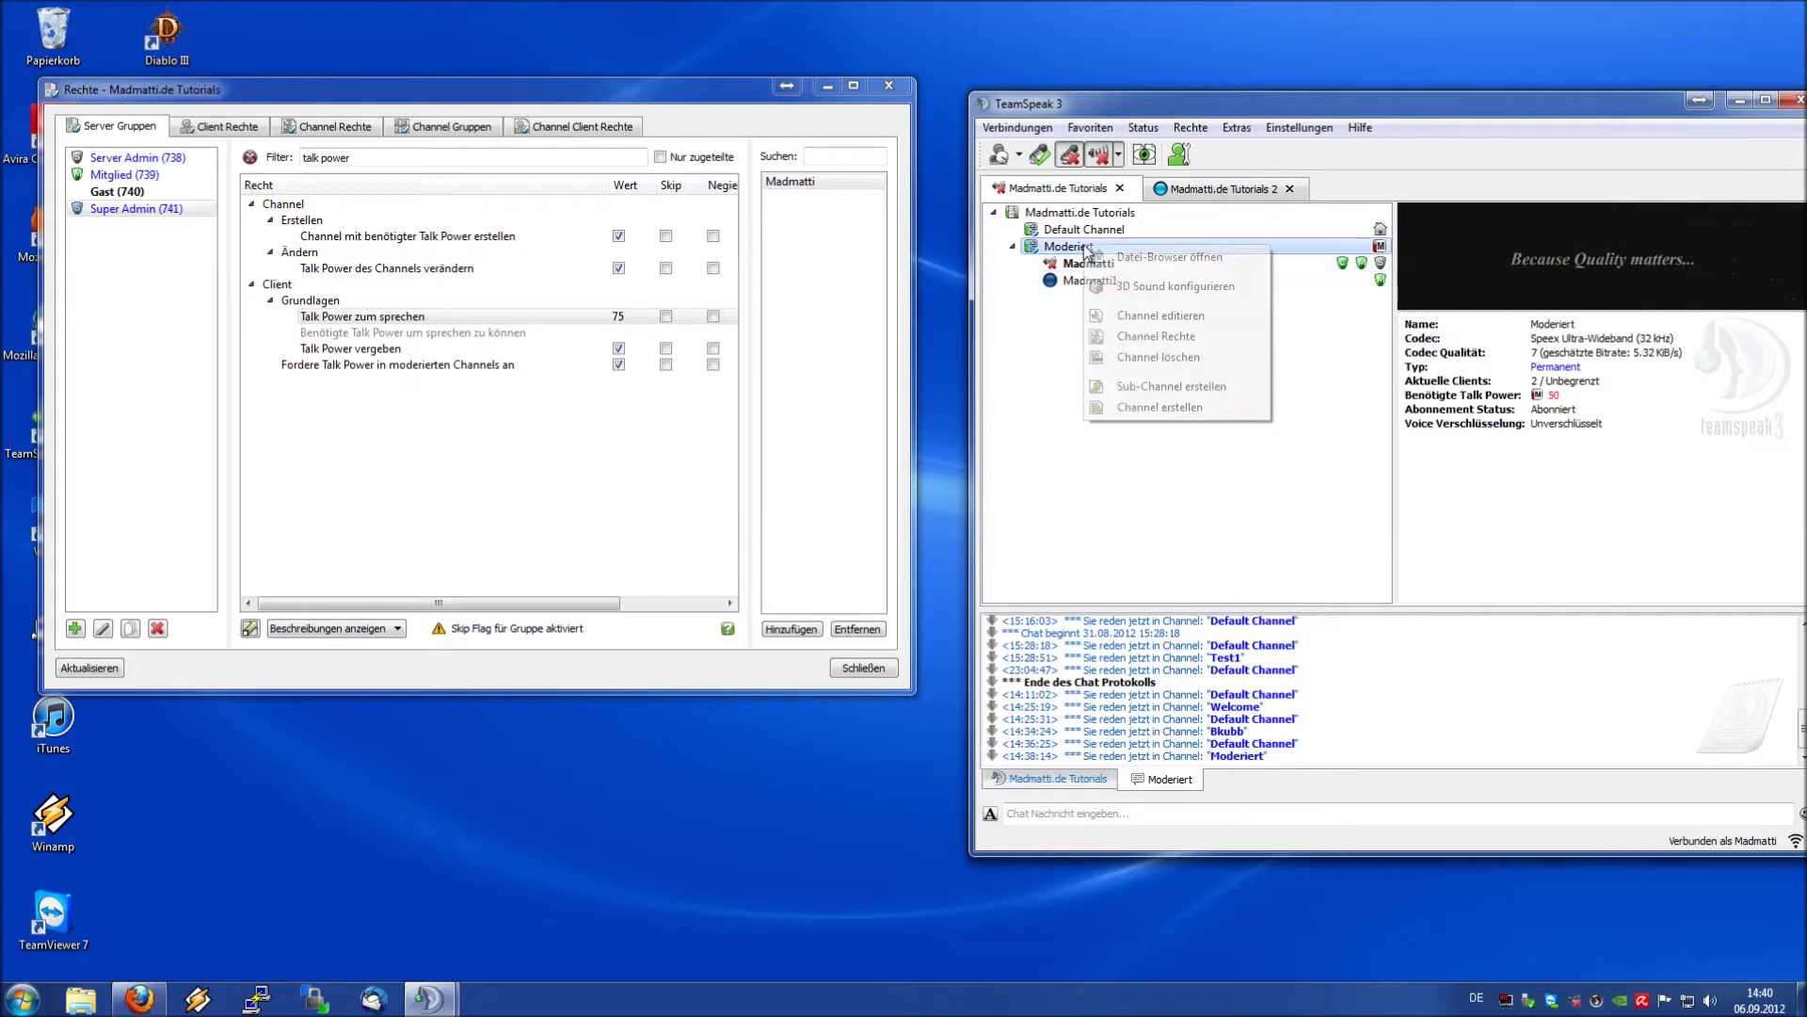
click(1156, 336)
click(1542, 587)
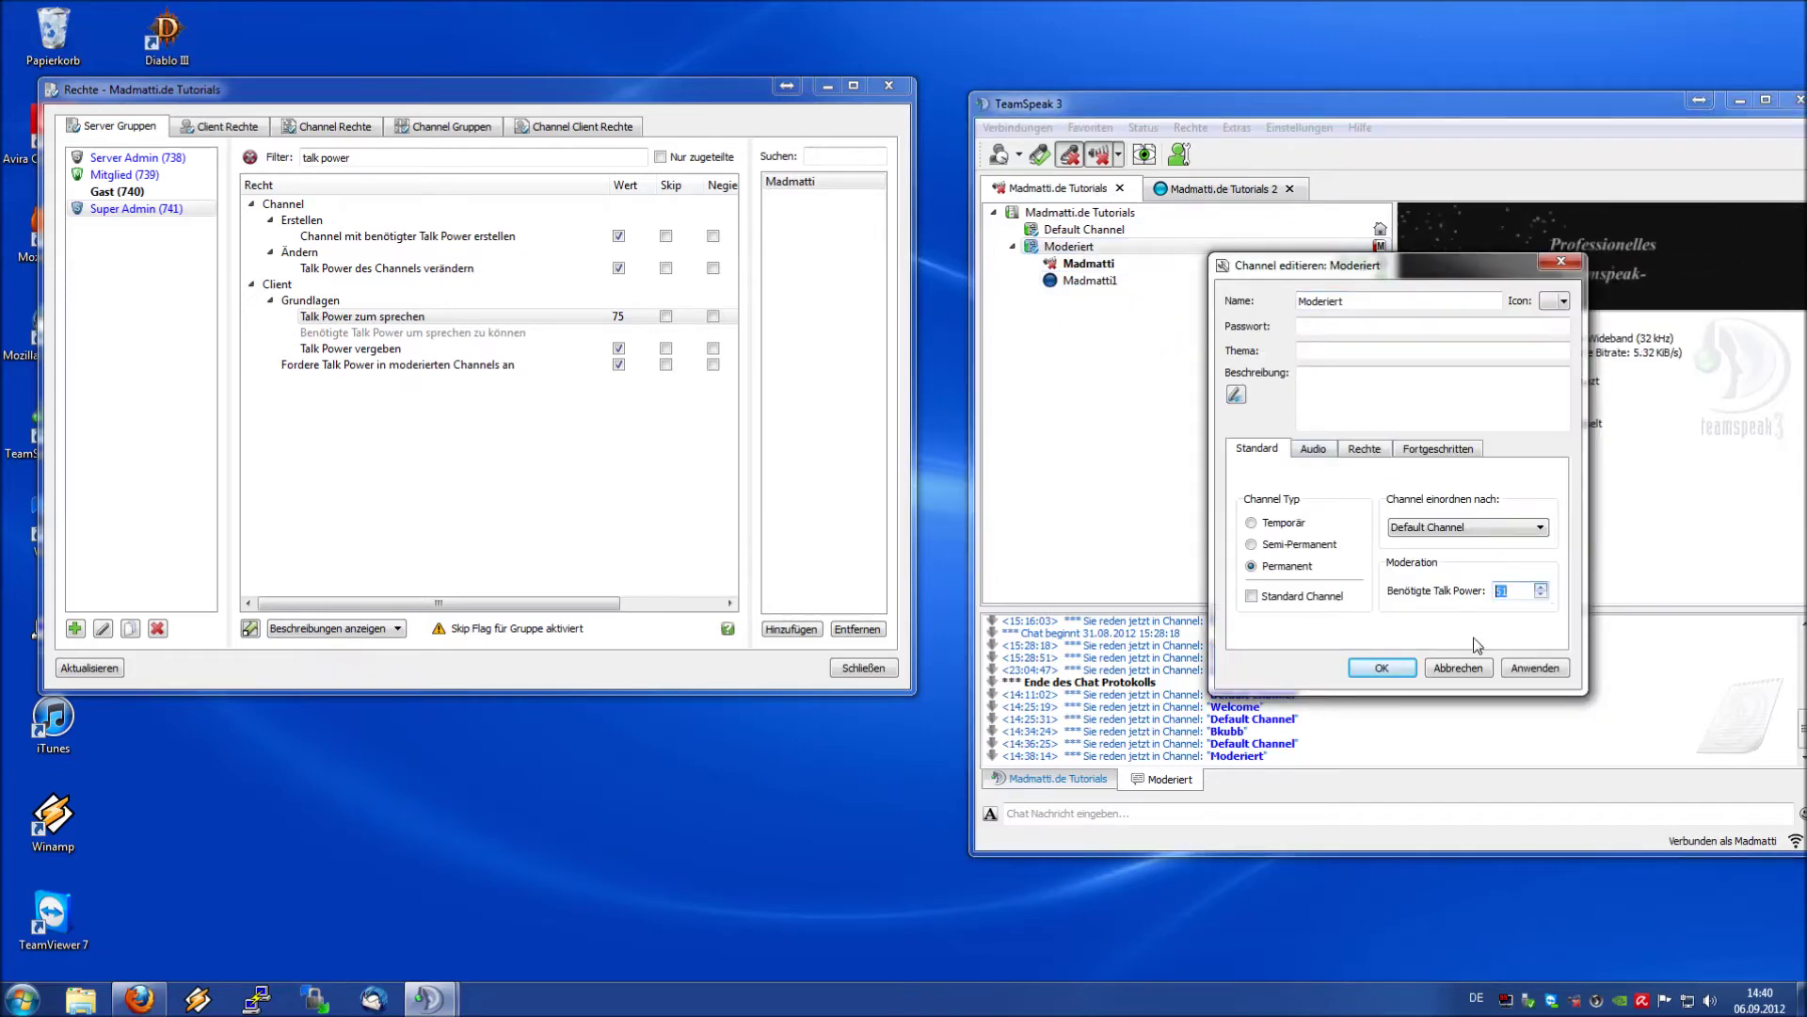
click(1533, 667)
click(1379, 667)
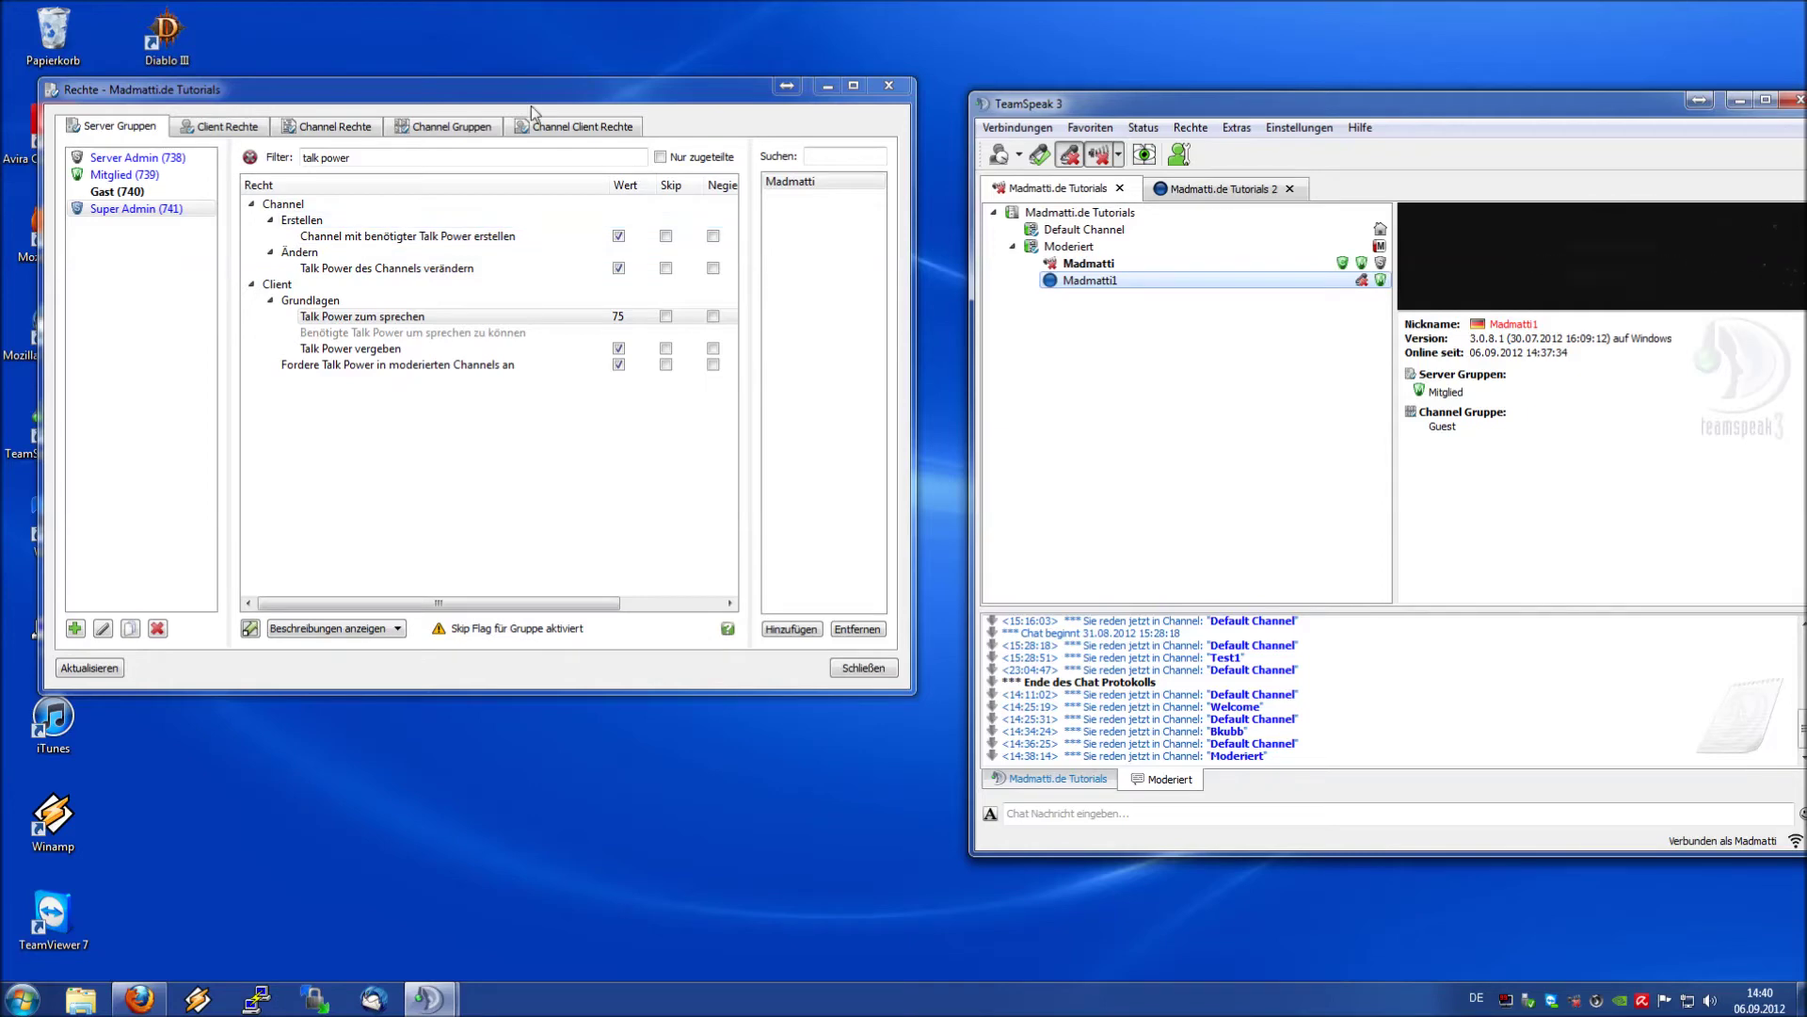
- Grant talk power directly to the second client in the Moderiert channel with Talk Power vergeben
right_click(1104, 282)
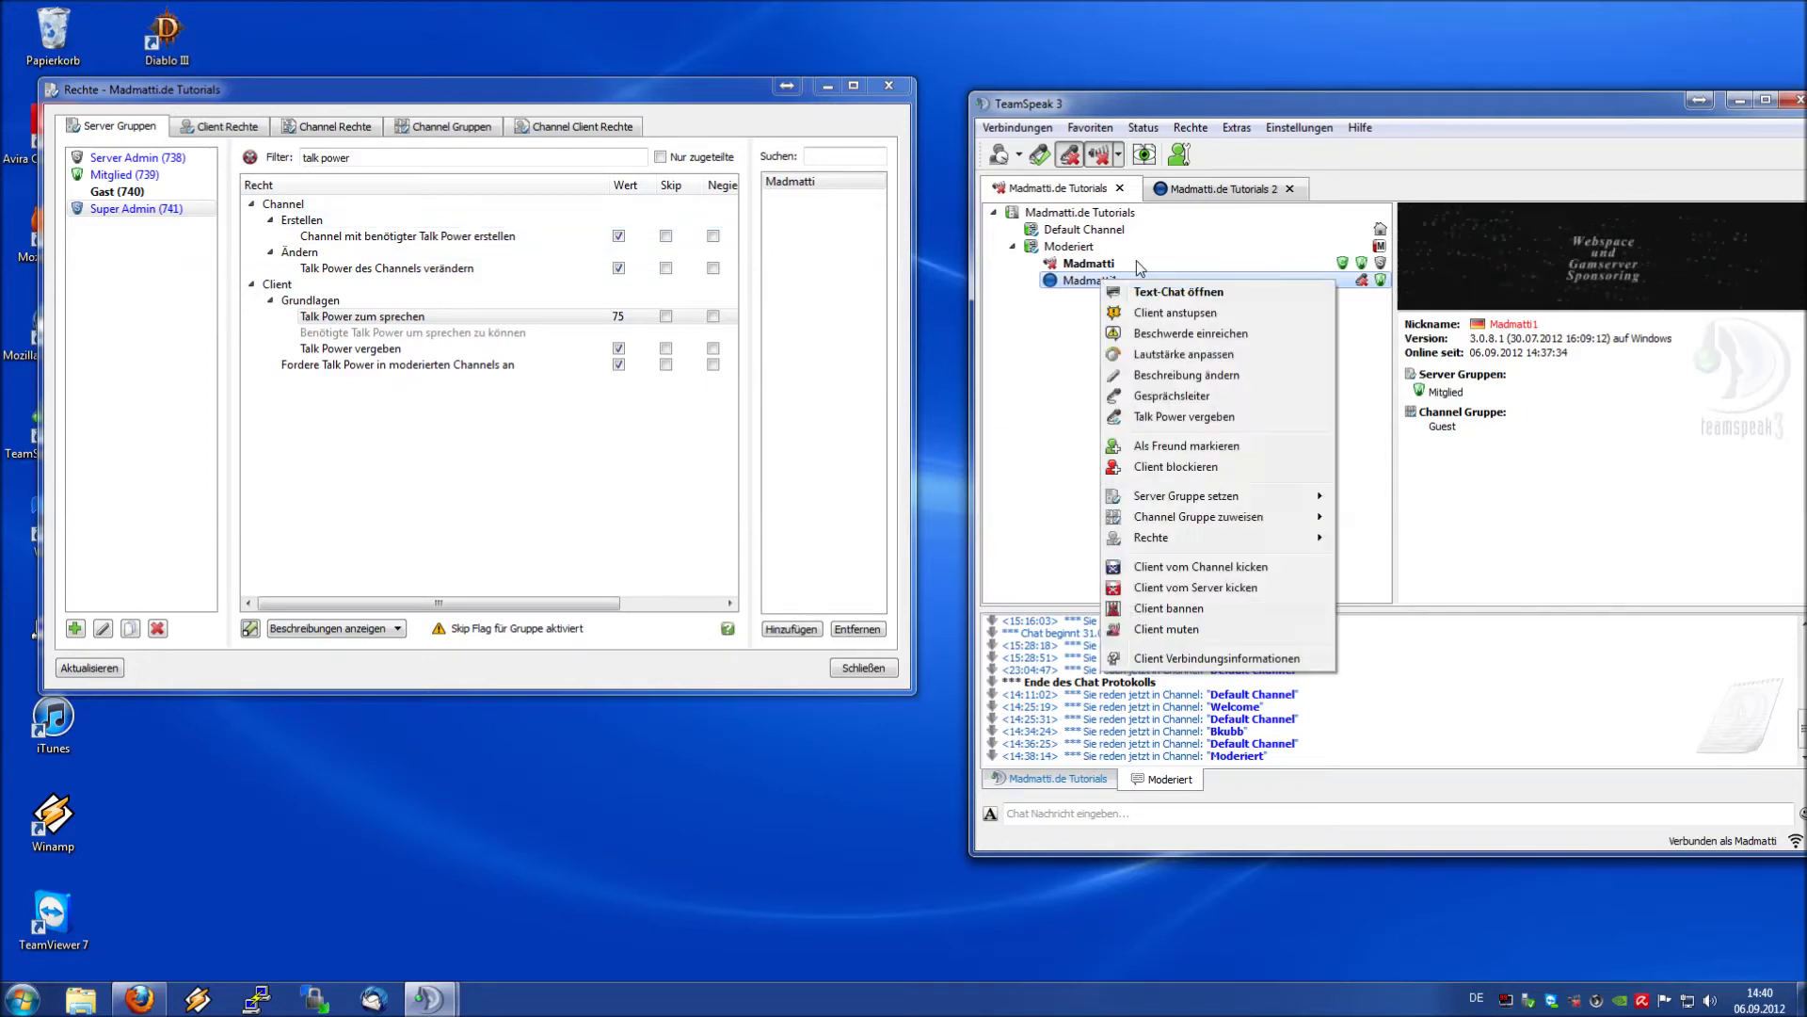
click(1177, 418)
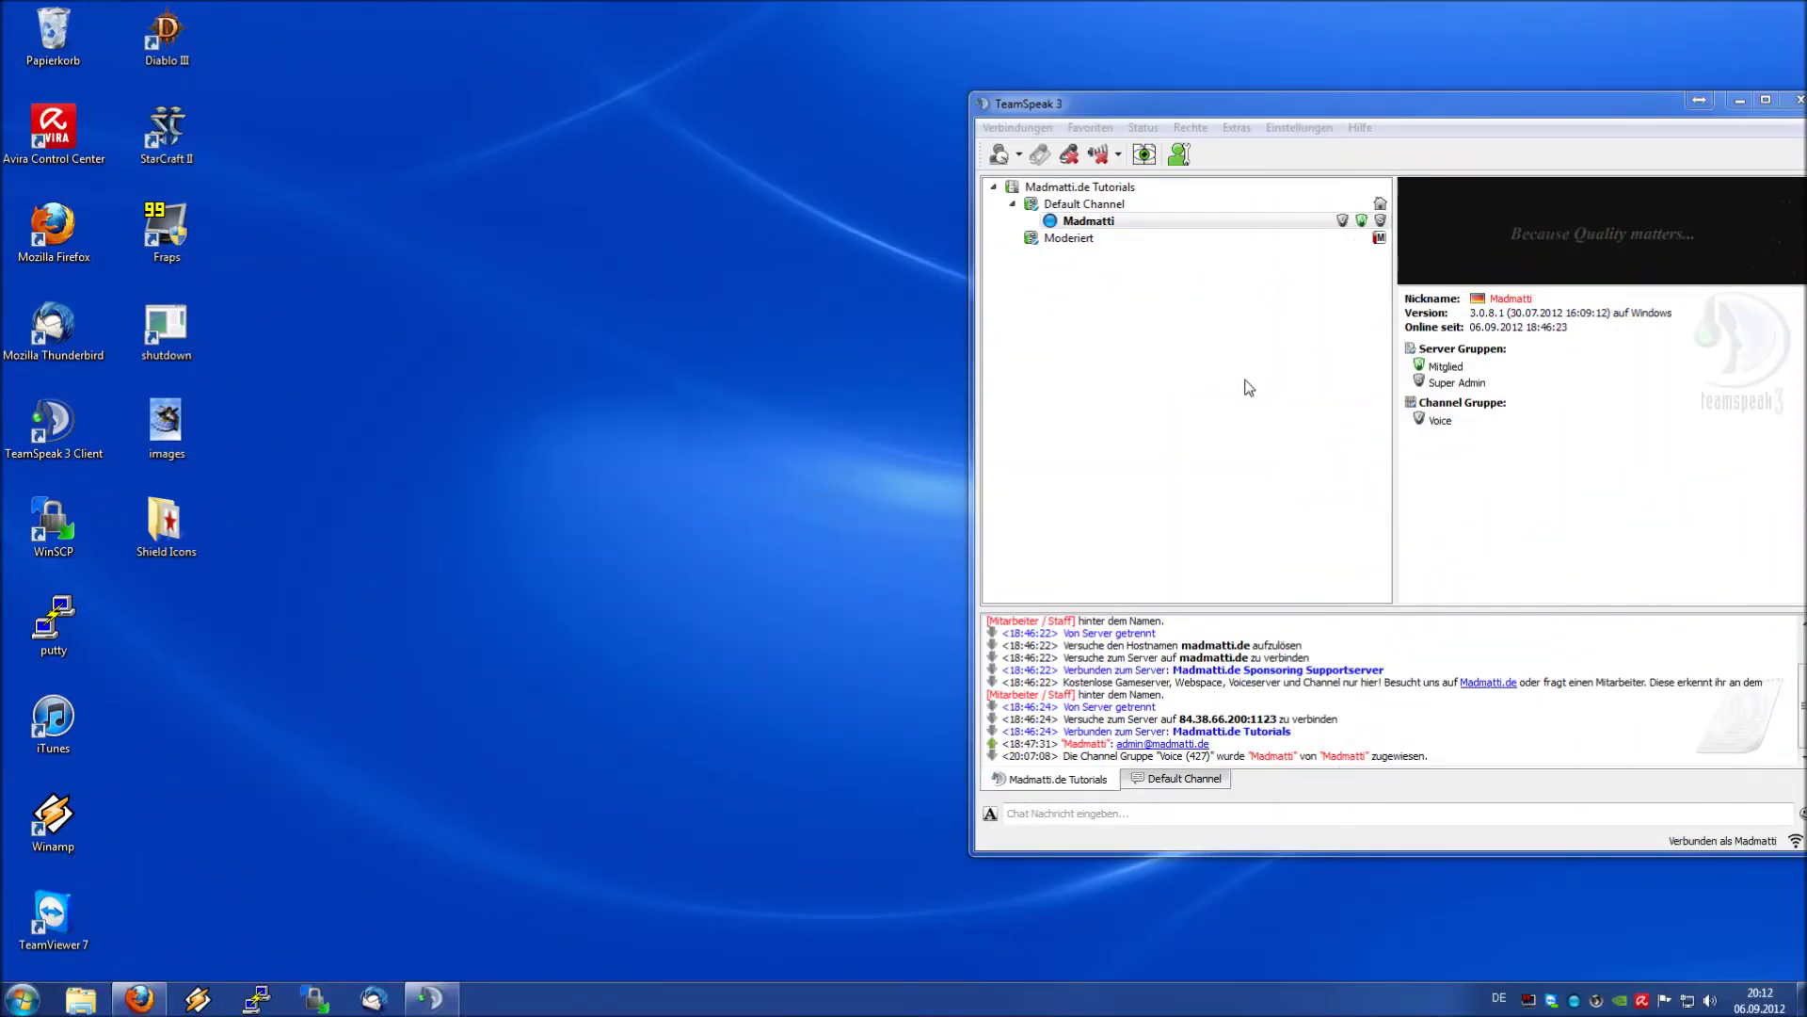
- Assign the Guest channel group to the own client in the Default Channel
click(1244, 380)
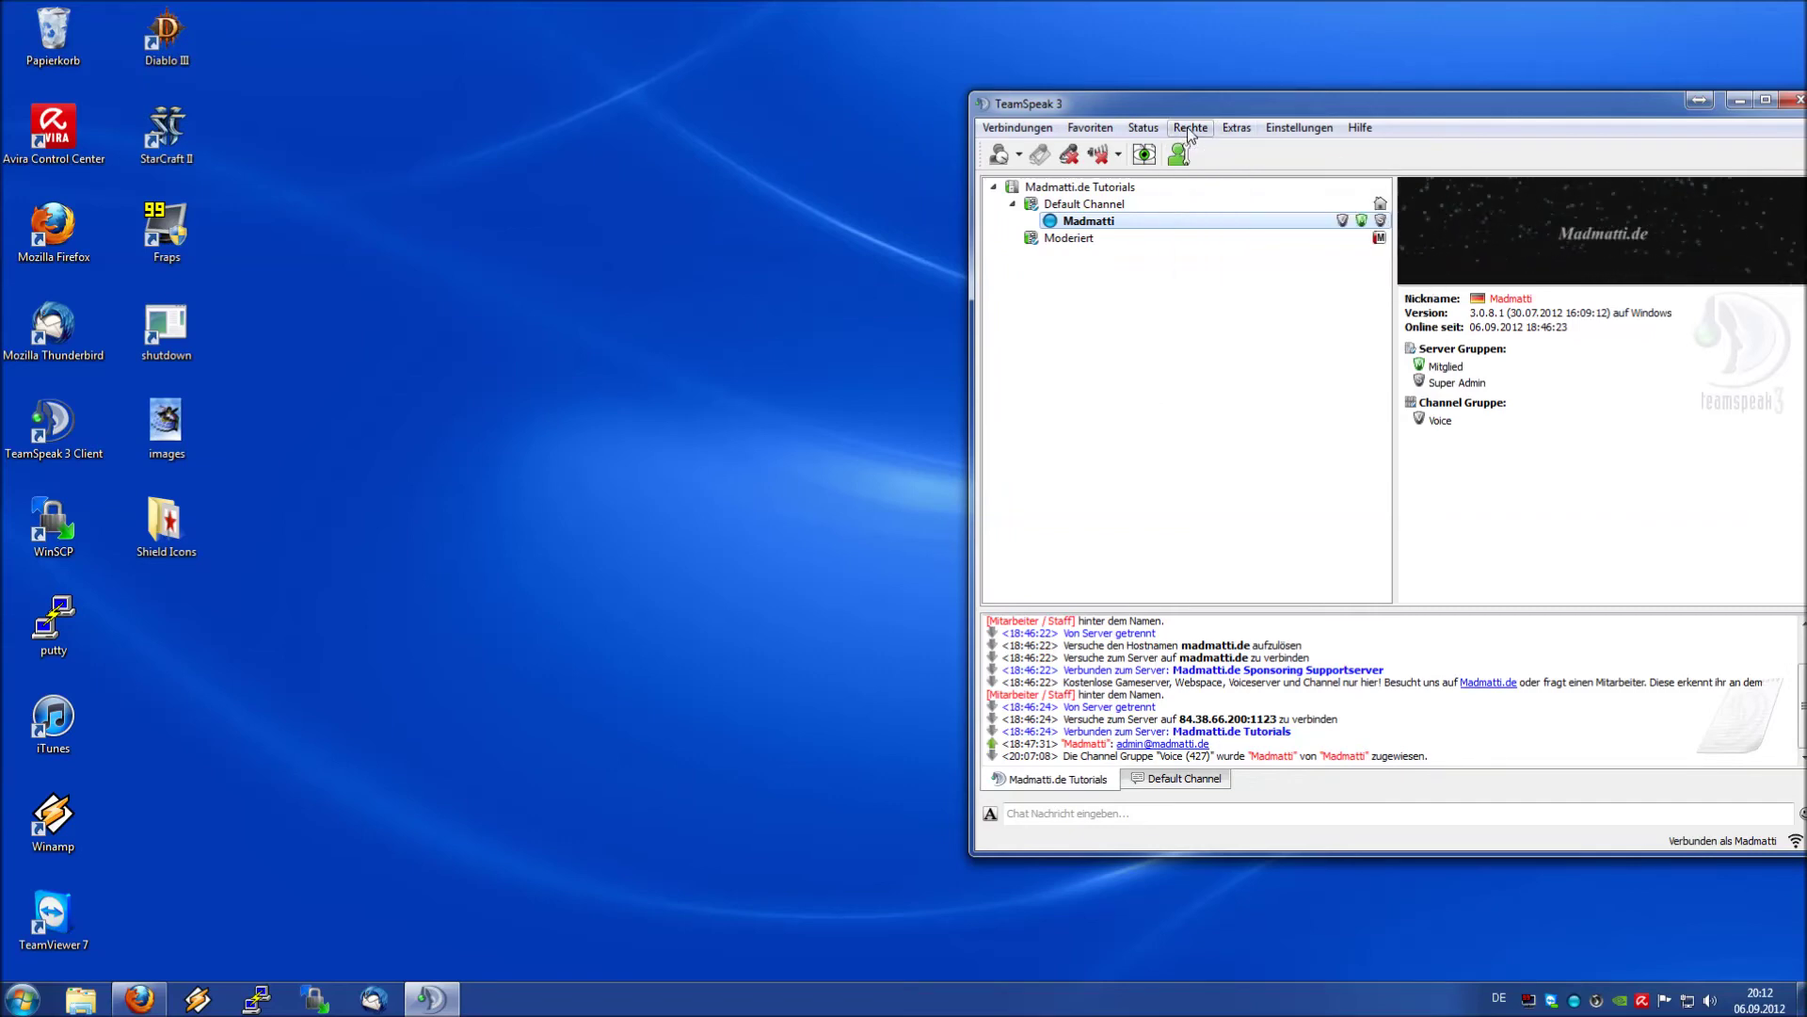
right_click(1338, 219)
mouse_move(1440, 380)
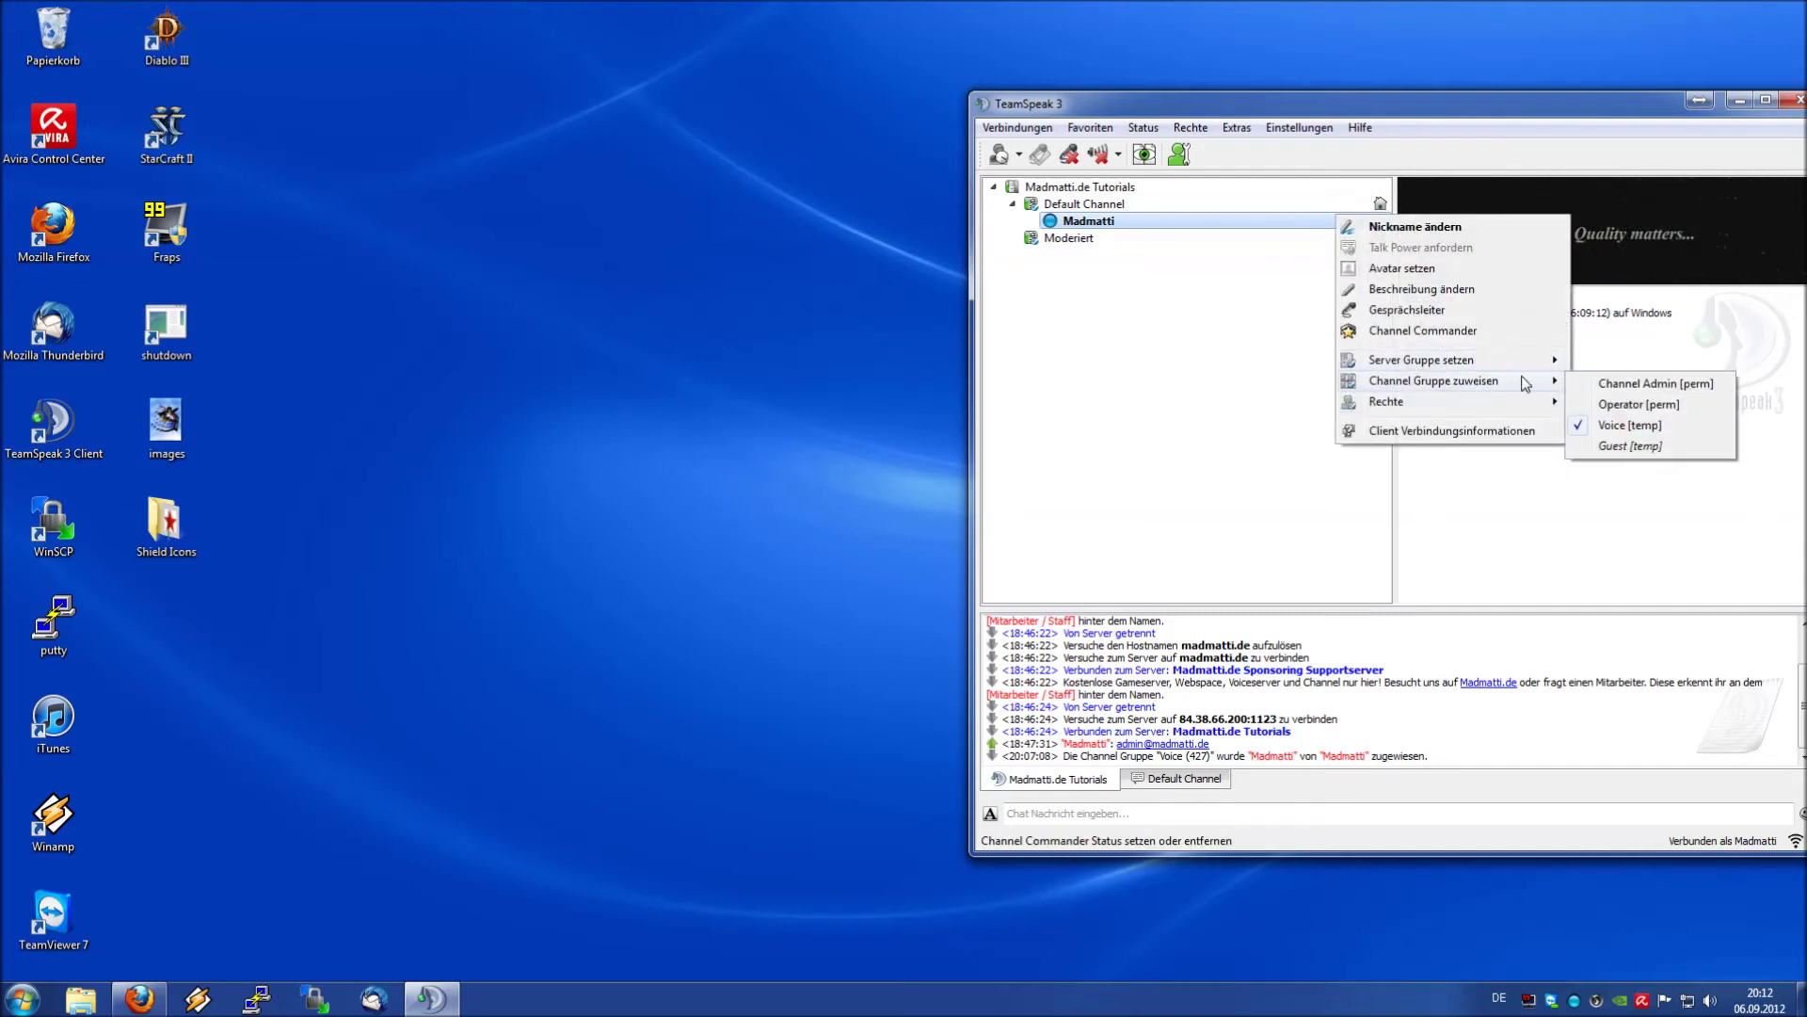
click(1611, 443)
- Open the channel group permissions and examine Talk Power zum sprechen for Channel Admin, Operator, Guest and Voice
click(1191, 129)
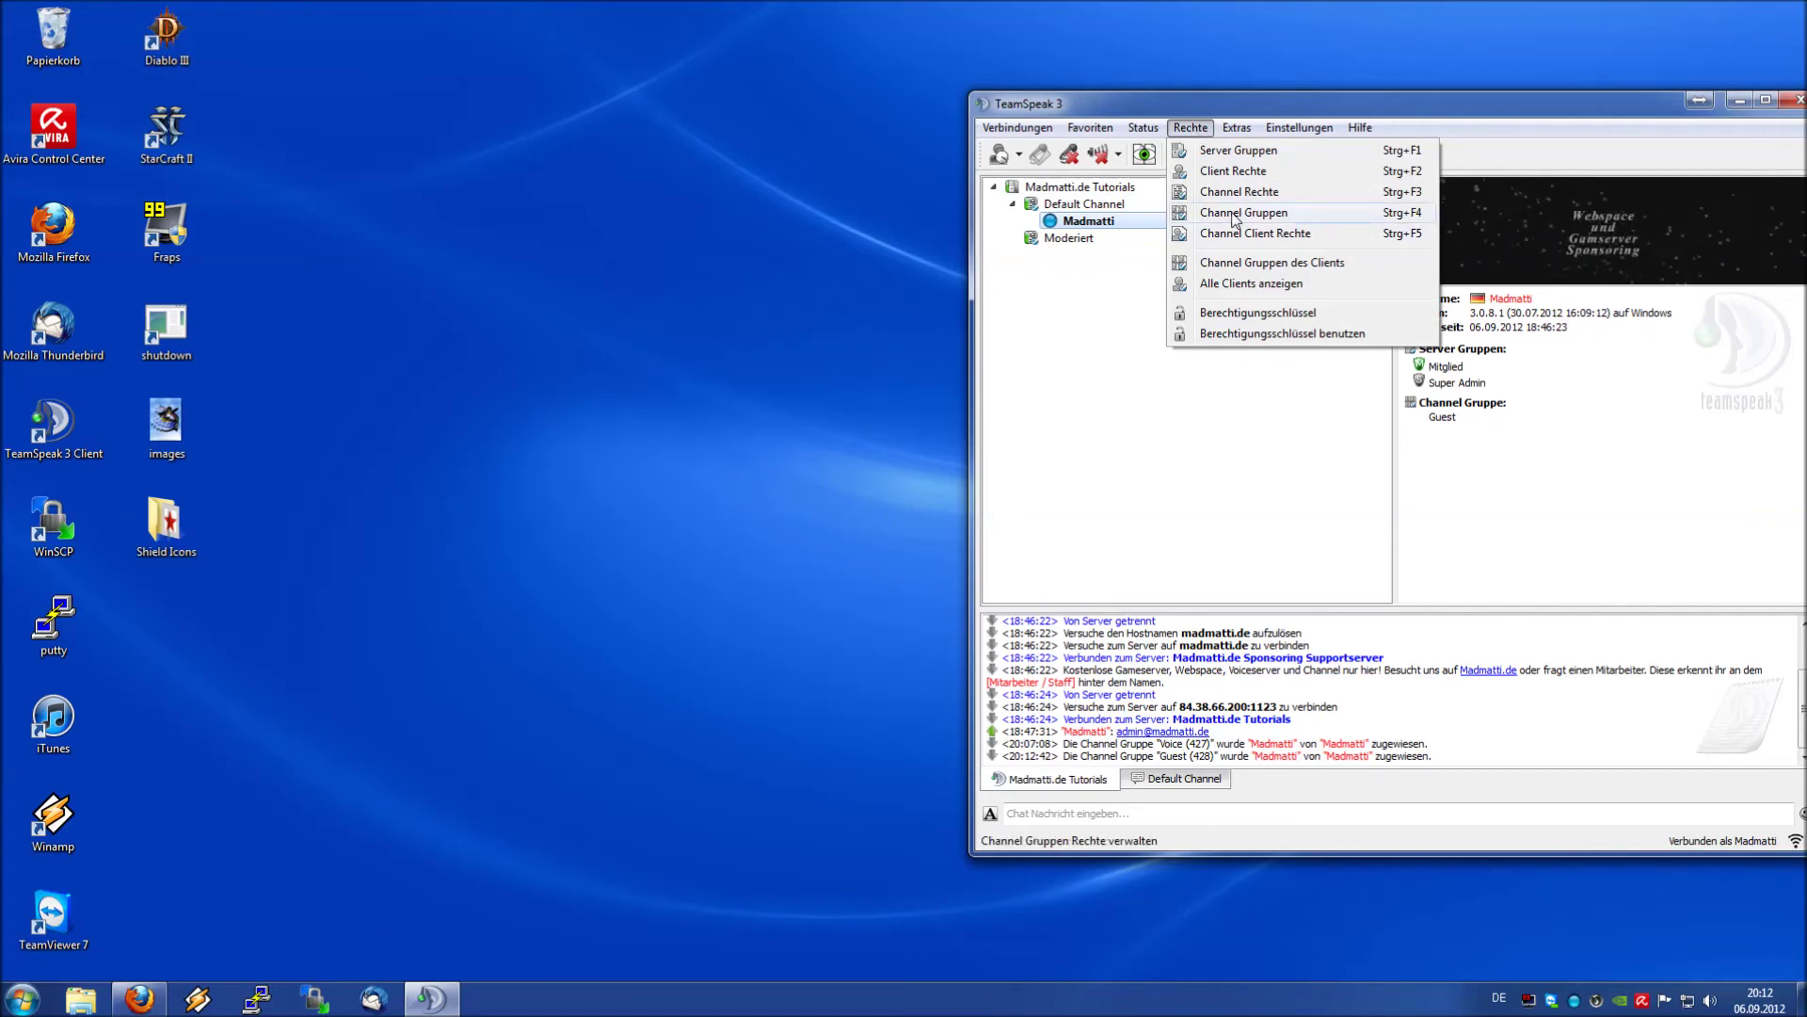
click(1266, 215)
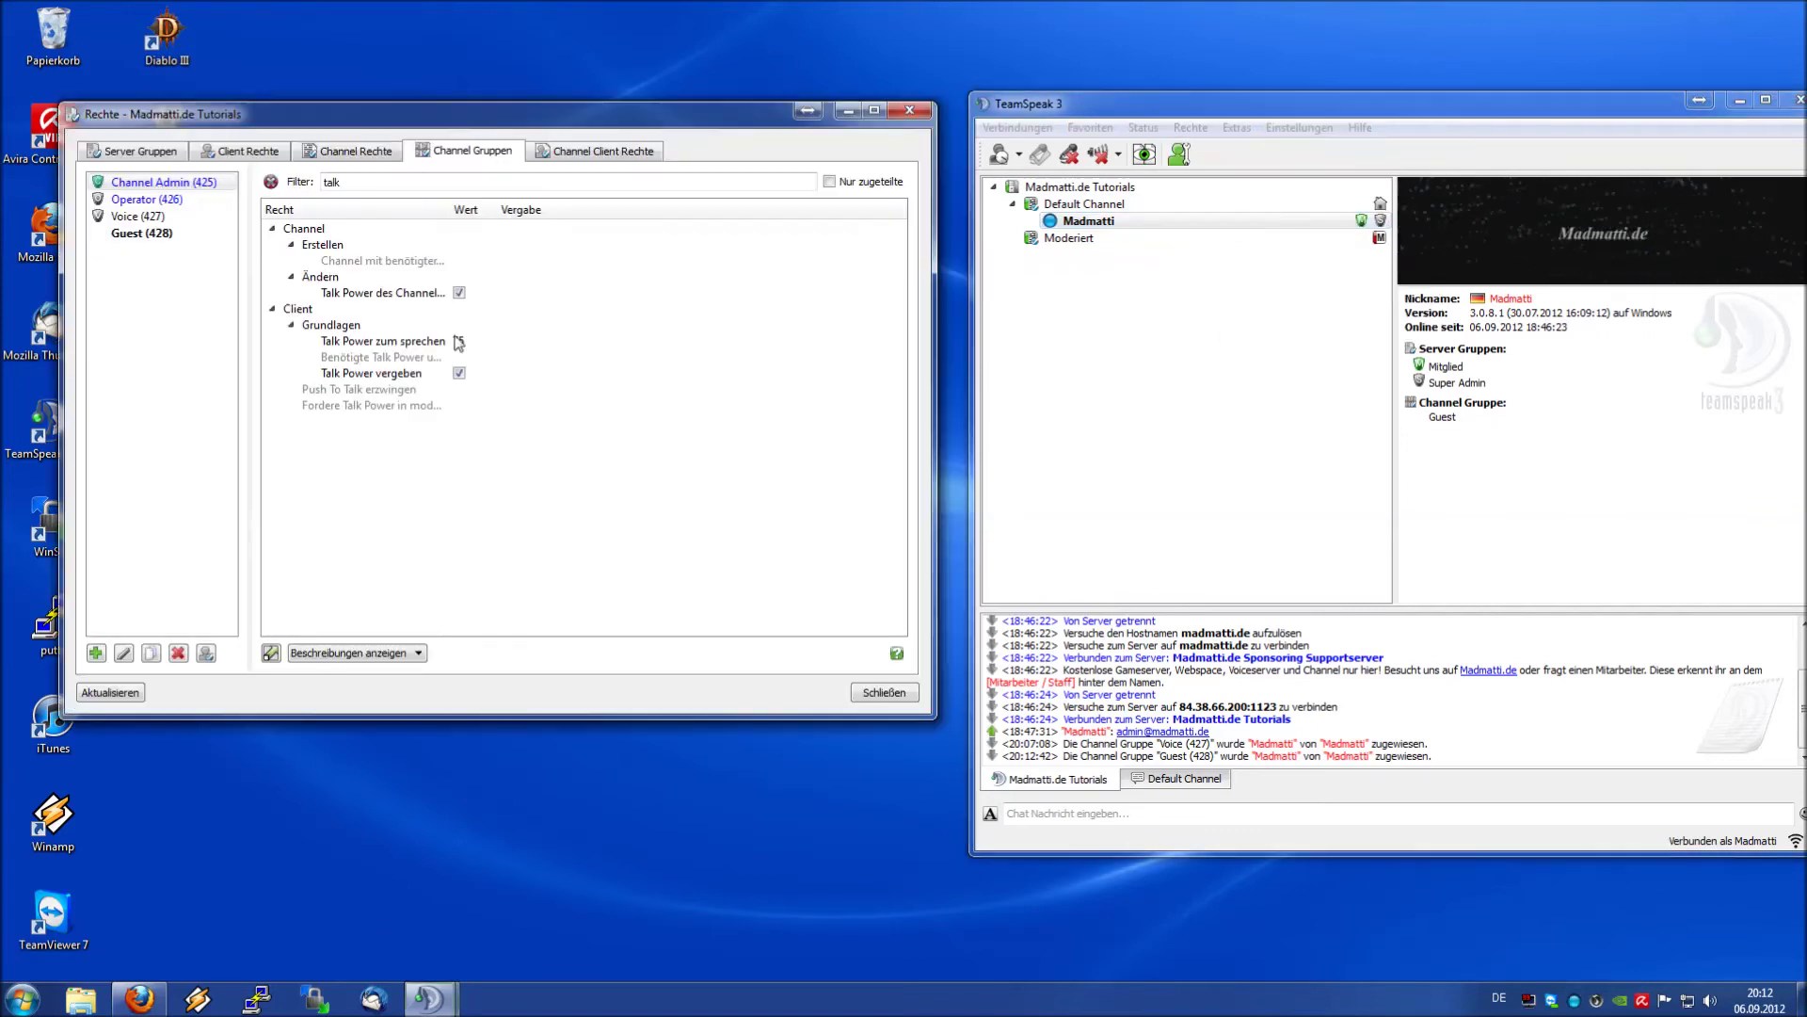
click(153, 201)
click(146, 217)
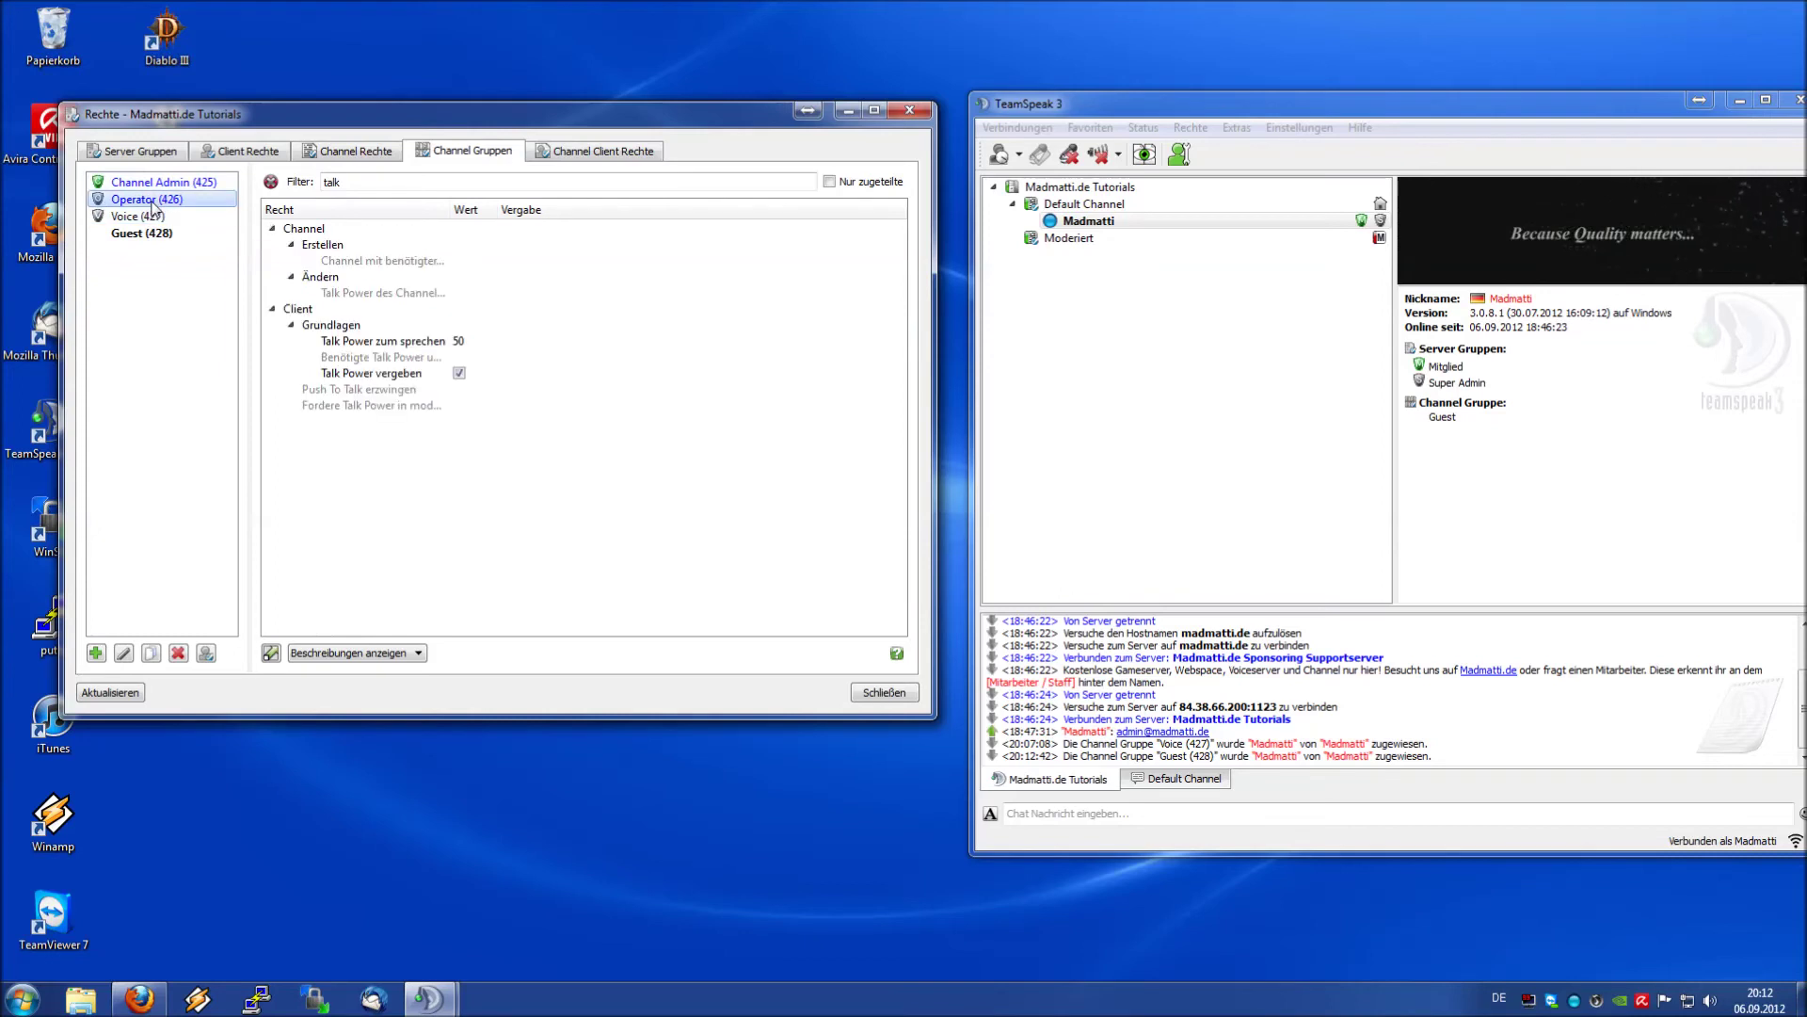
click(161, 185)
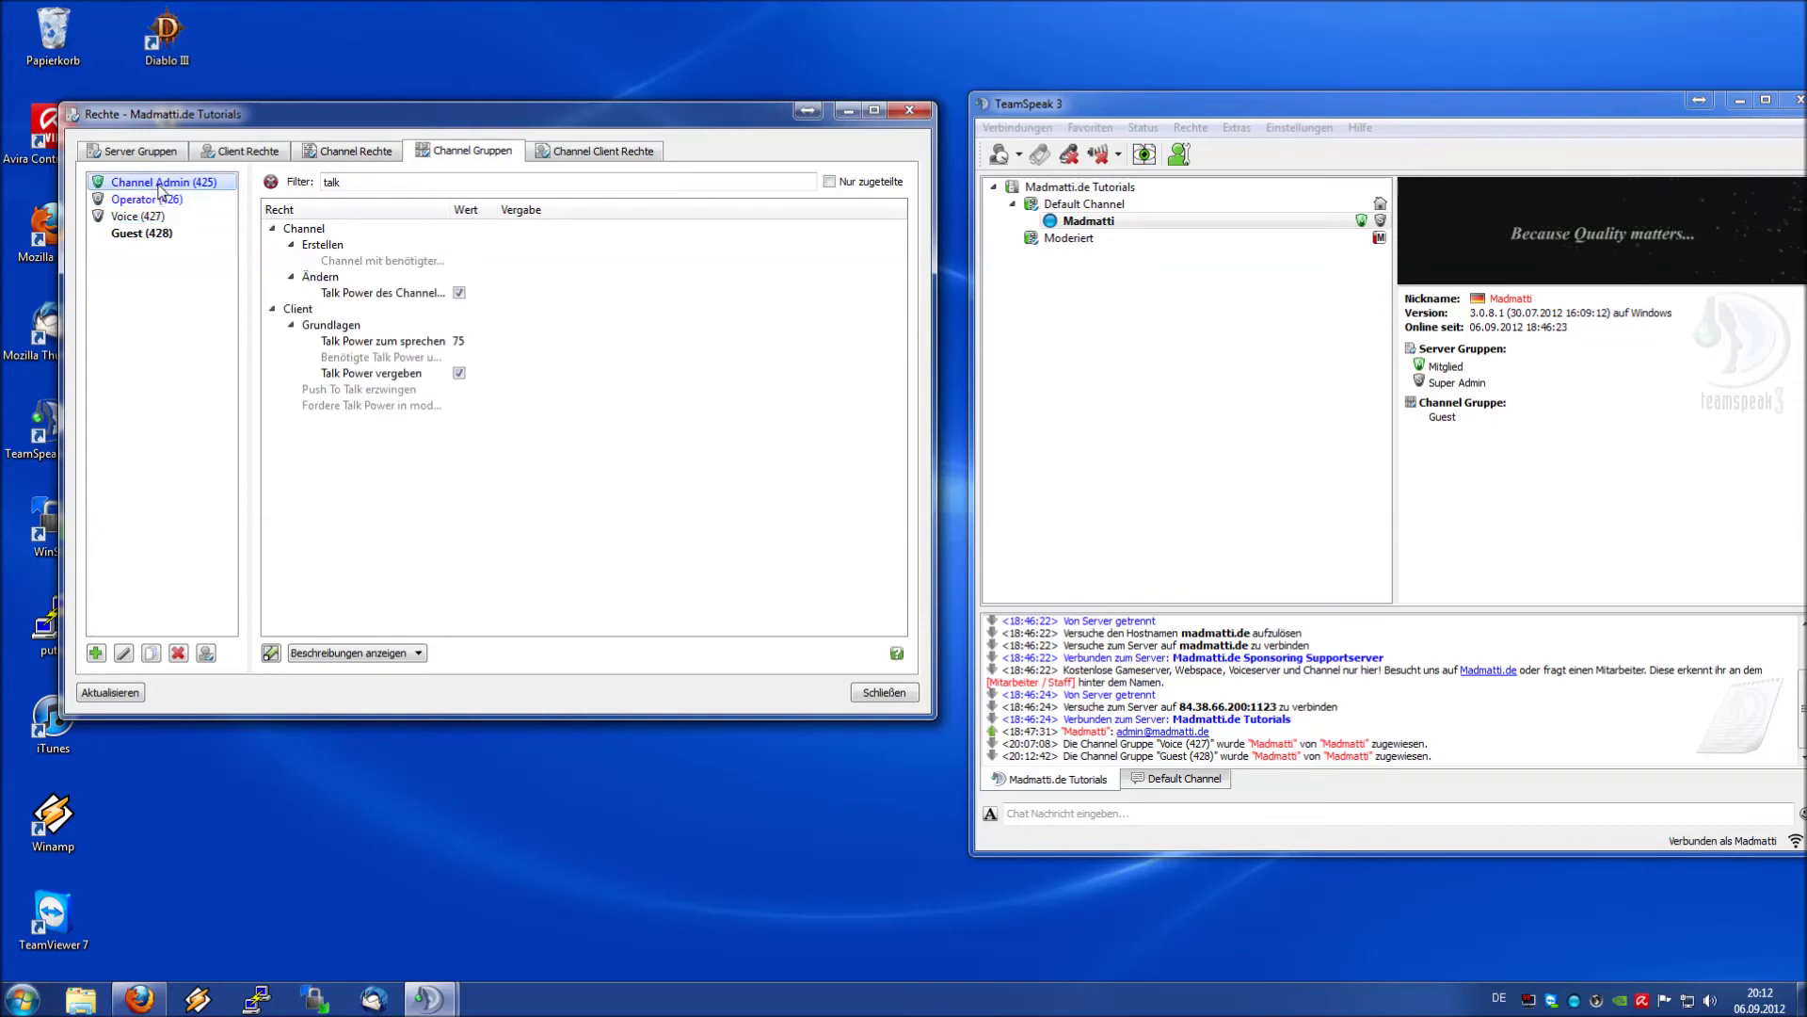
click(129, 217)
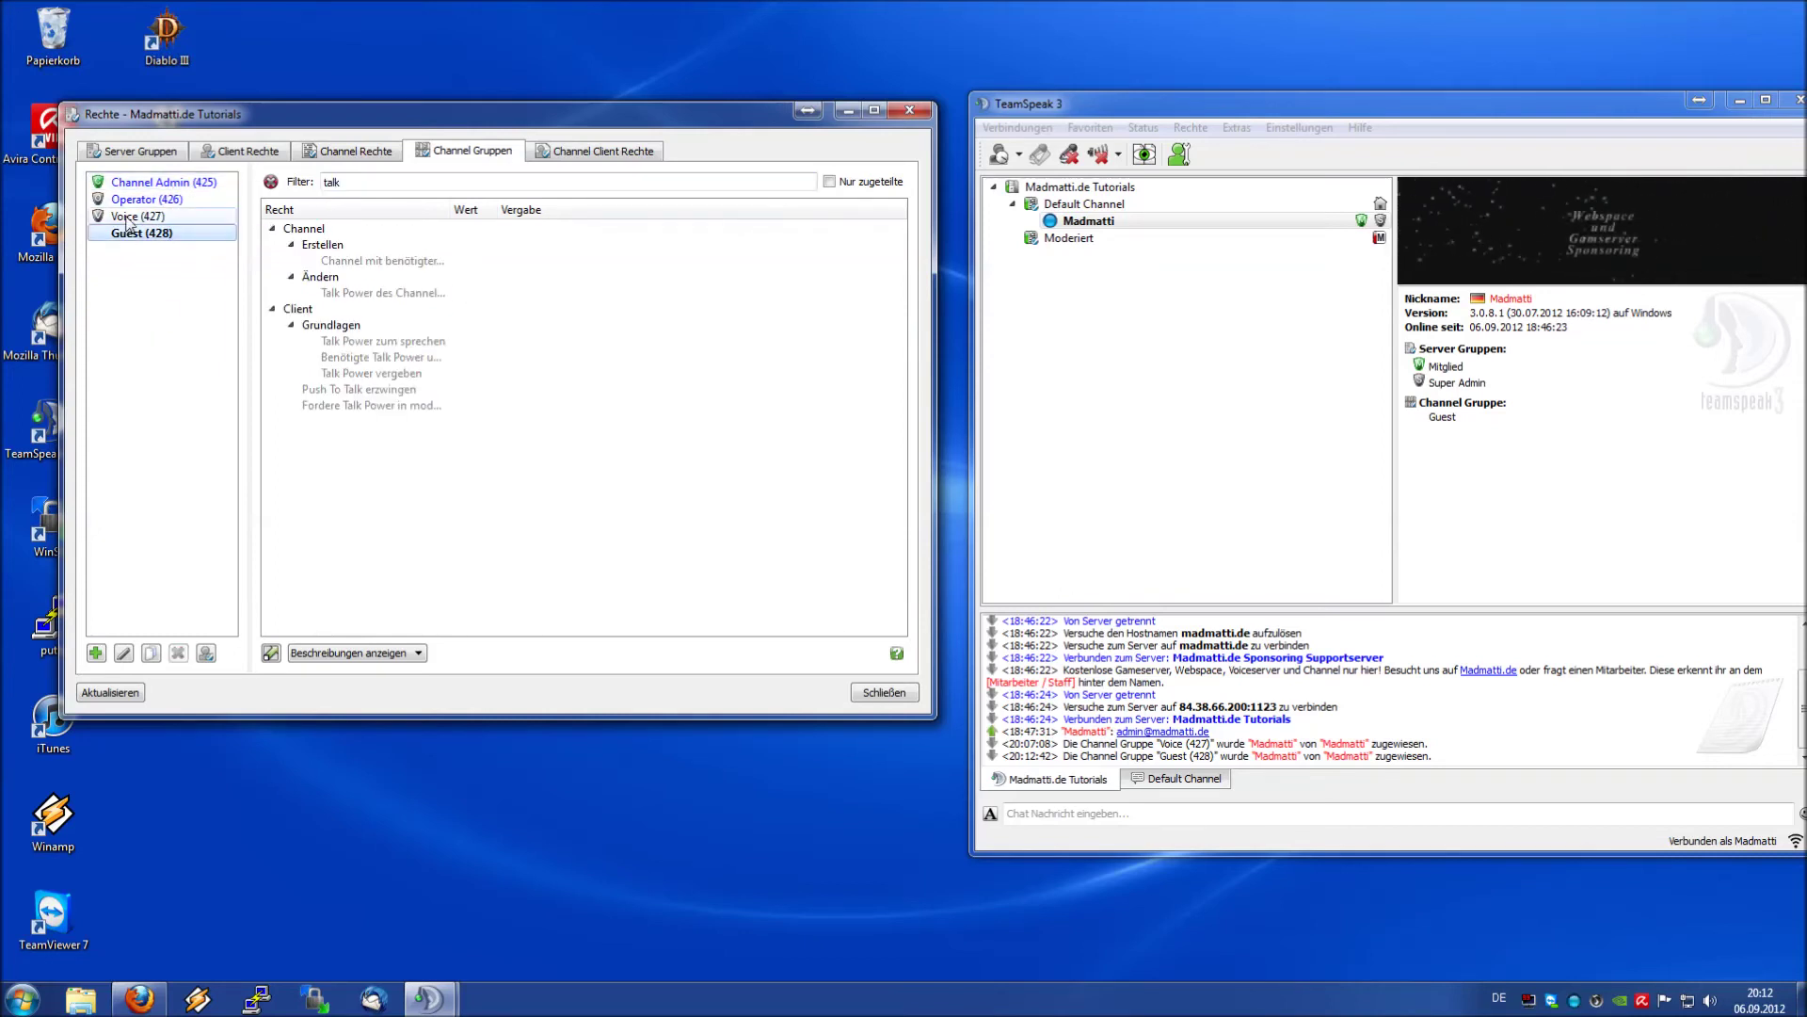
click(427, 346)
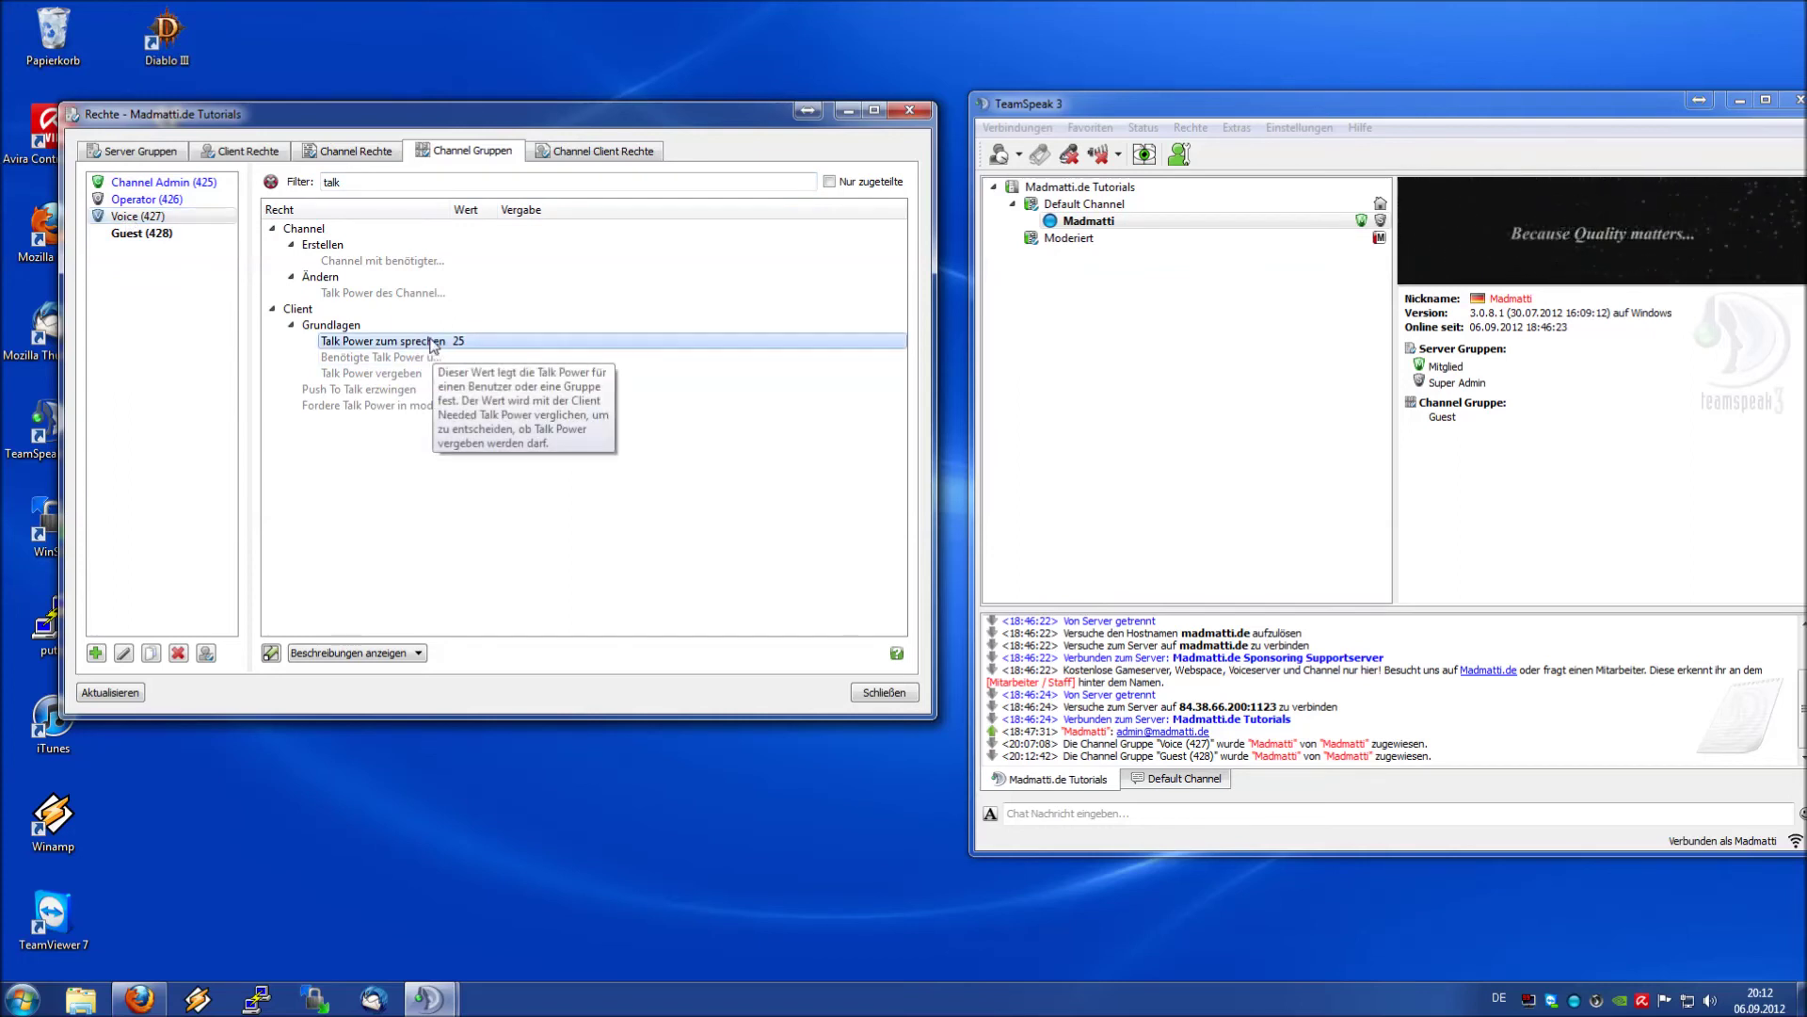
- Compare Talk Power zum sprechen and Talk Power vergeben across the Voice, Operator, Channel Admin and Guest channel groups
click(132, 216)
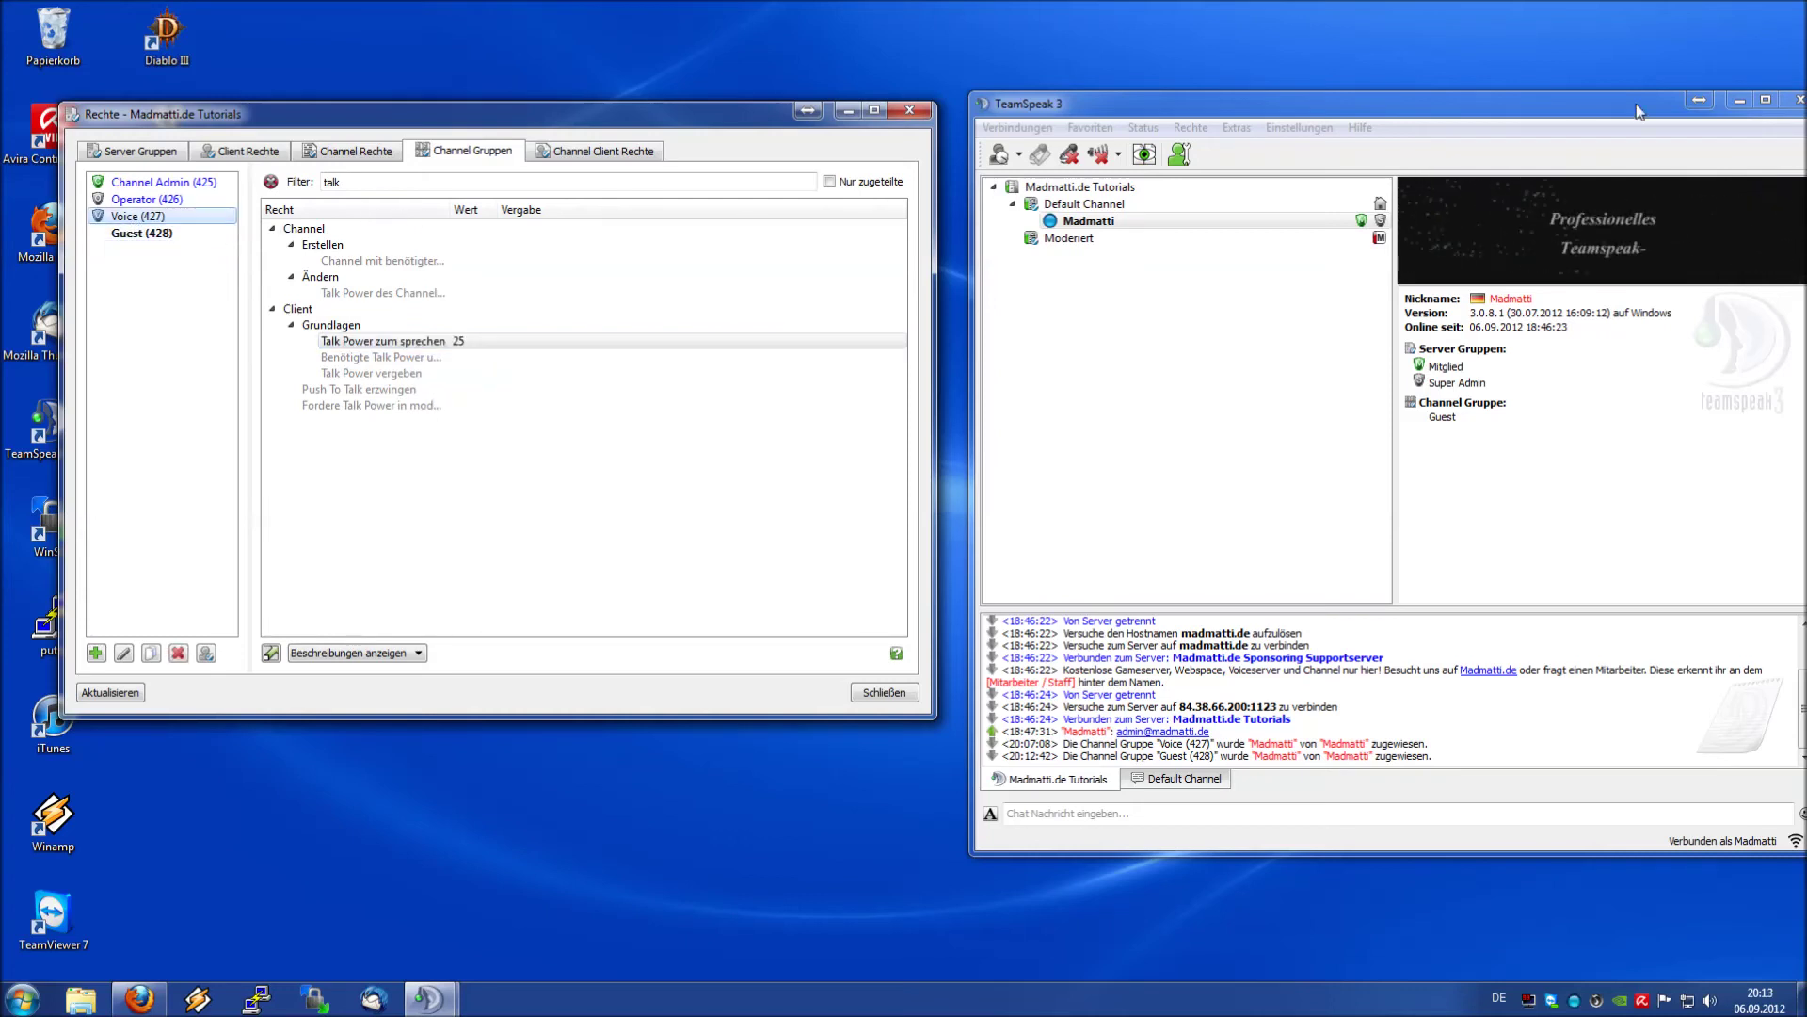
right_click(1333, 223)
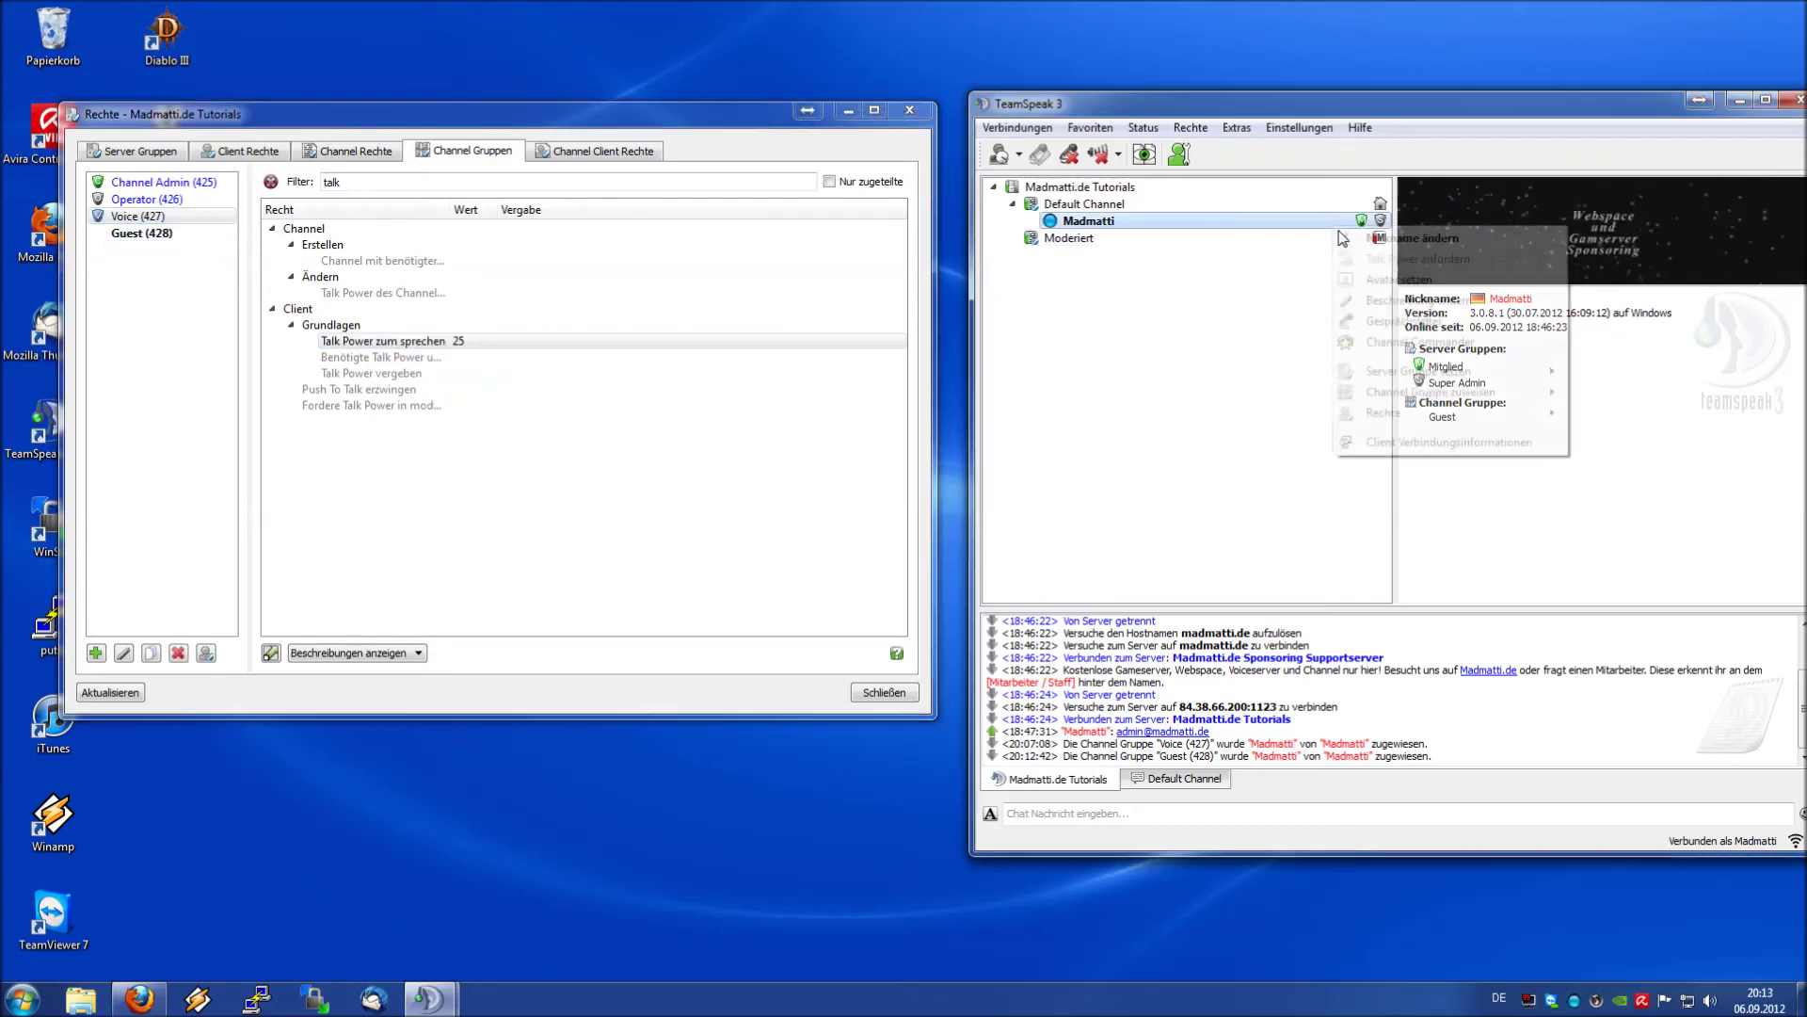
click(1144, 332)
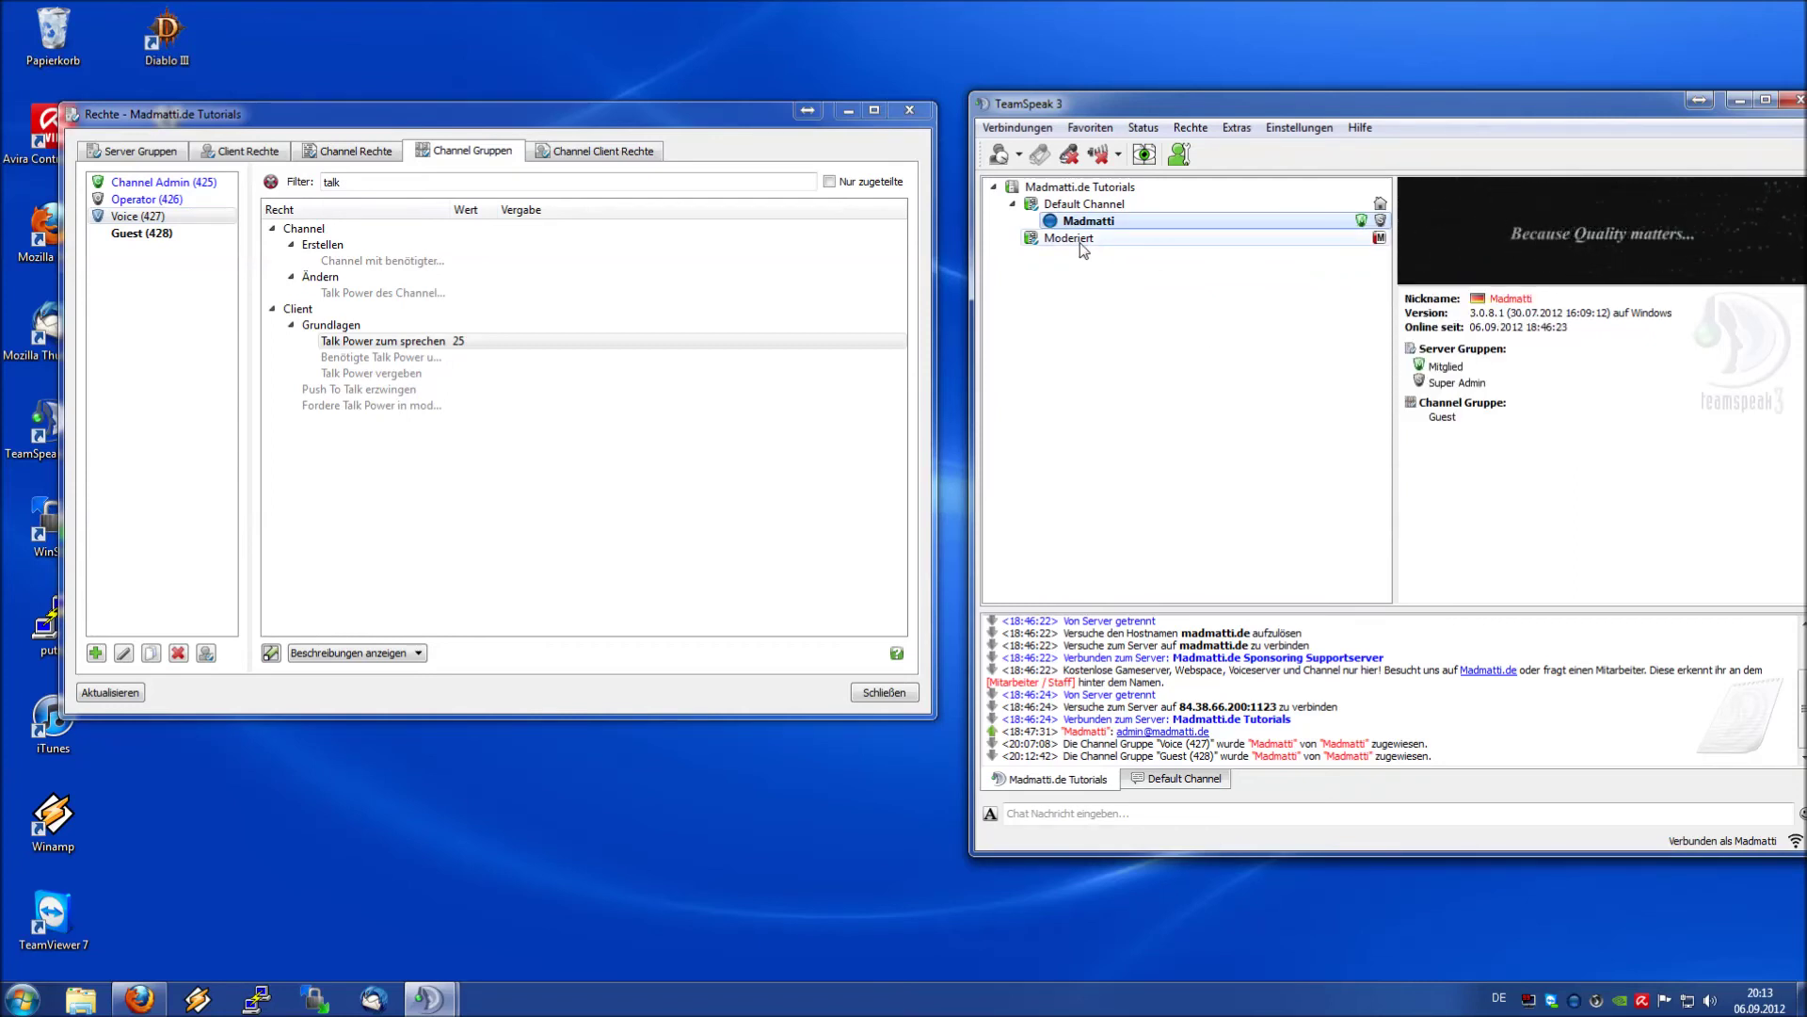
click(173, 206)
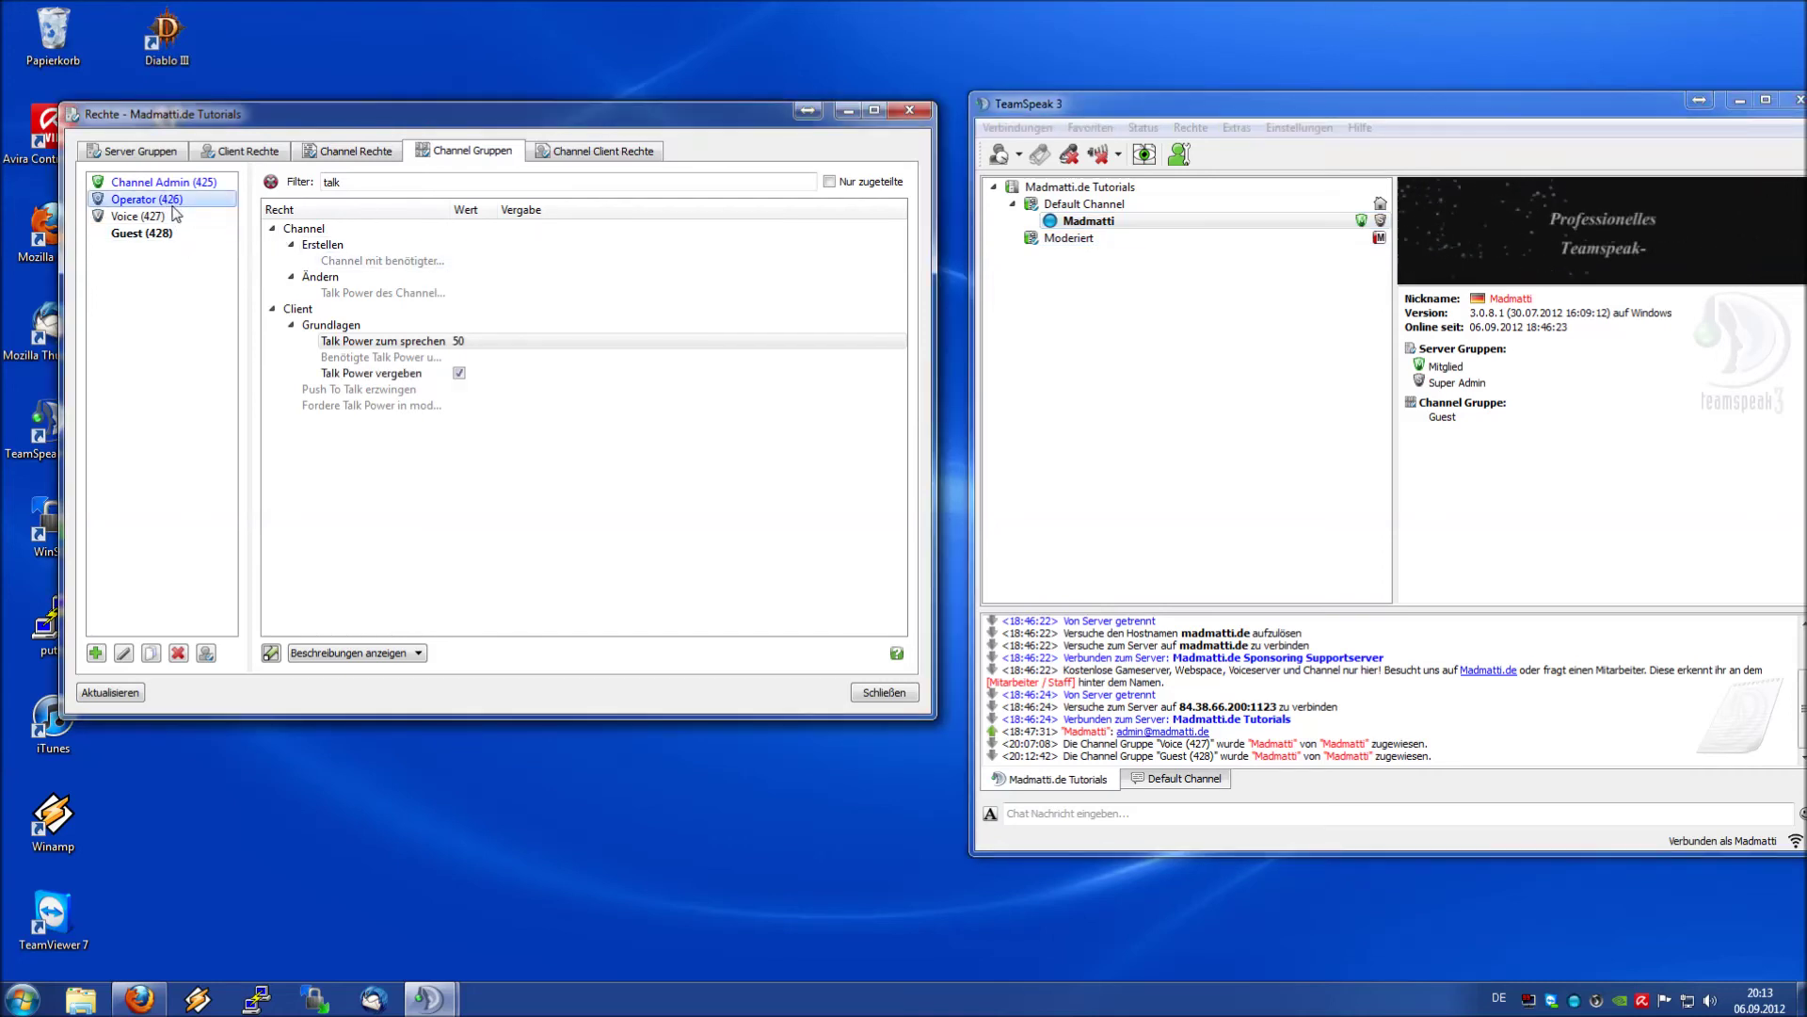
click(1154, 365)
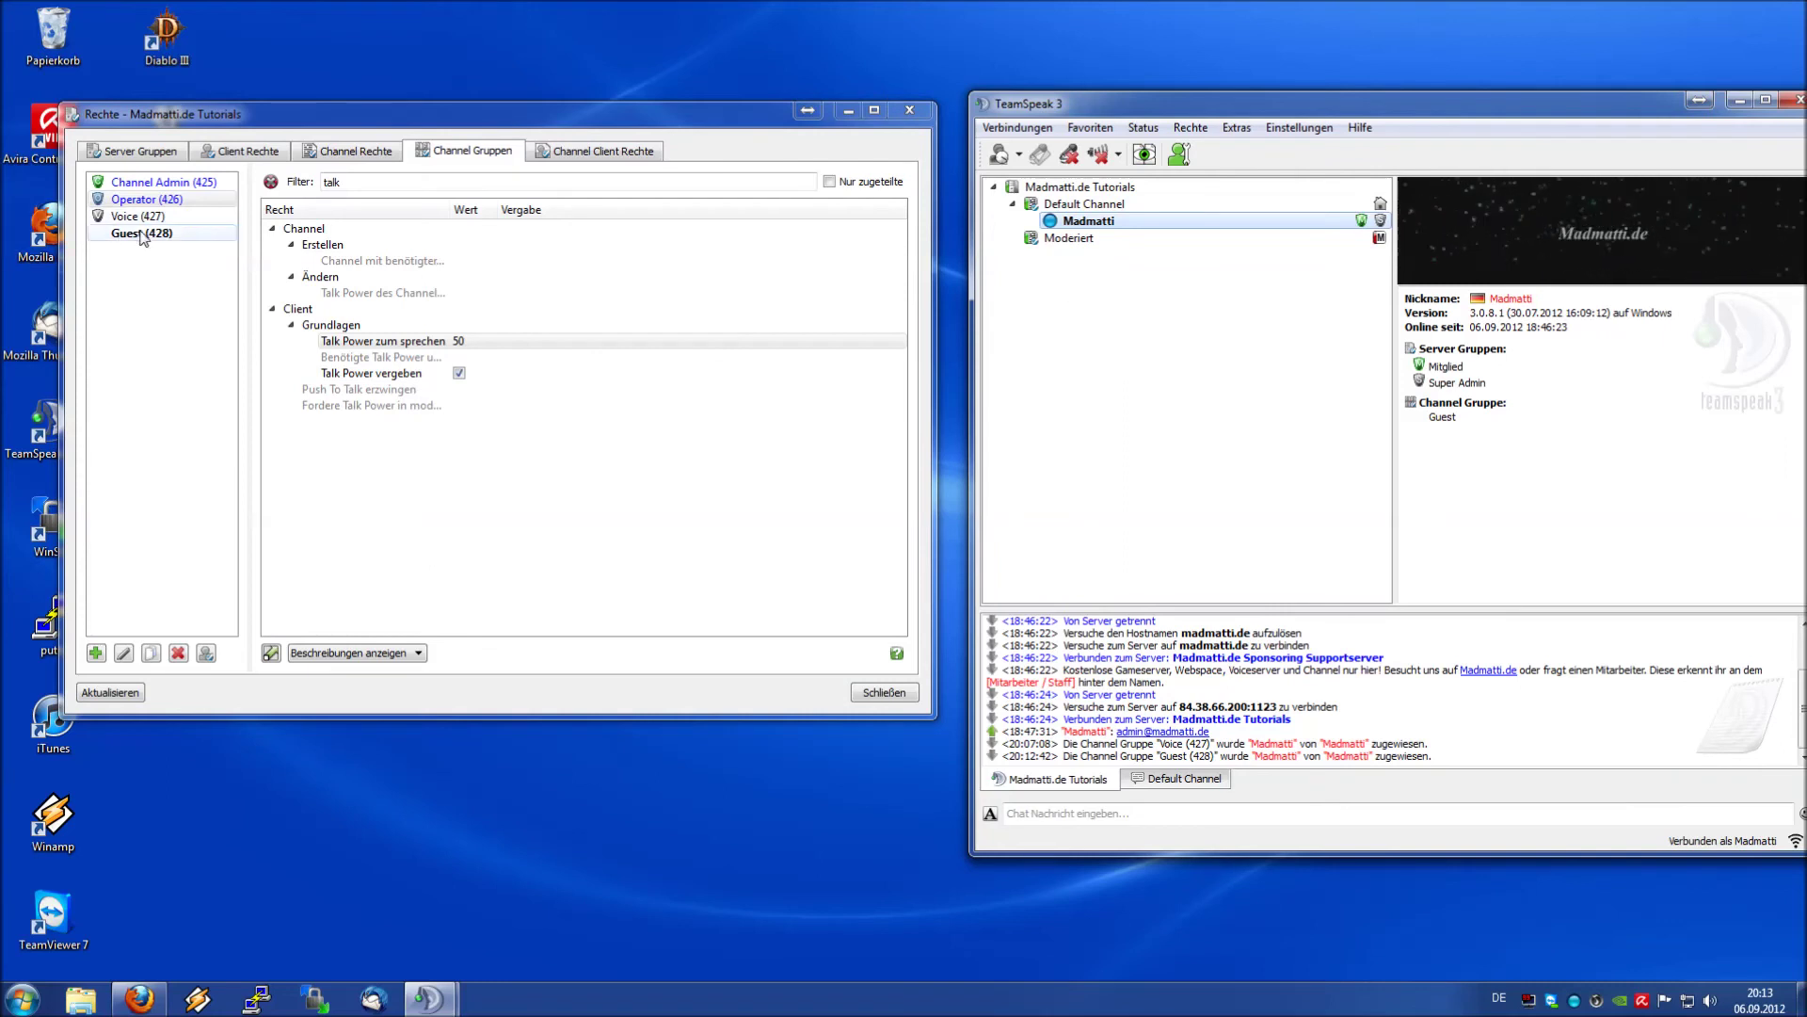
click(462, 377)
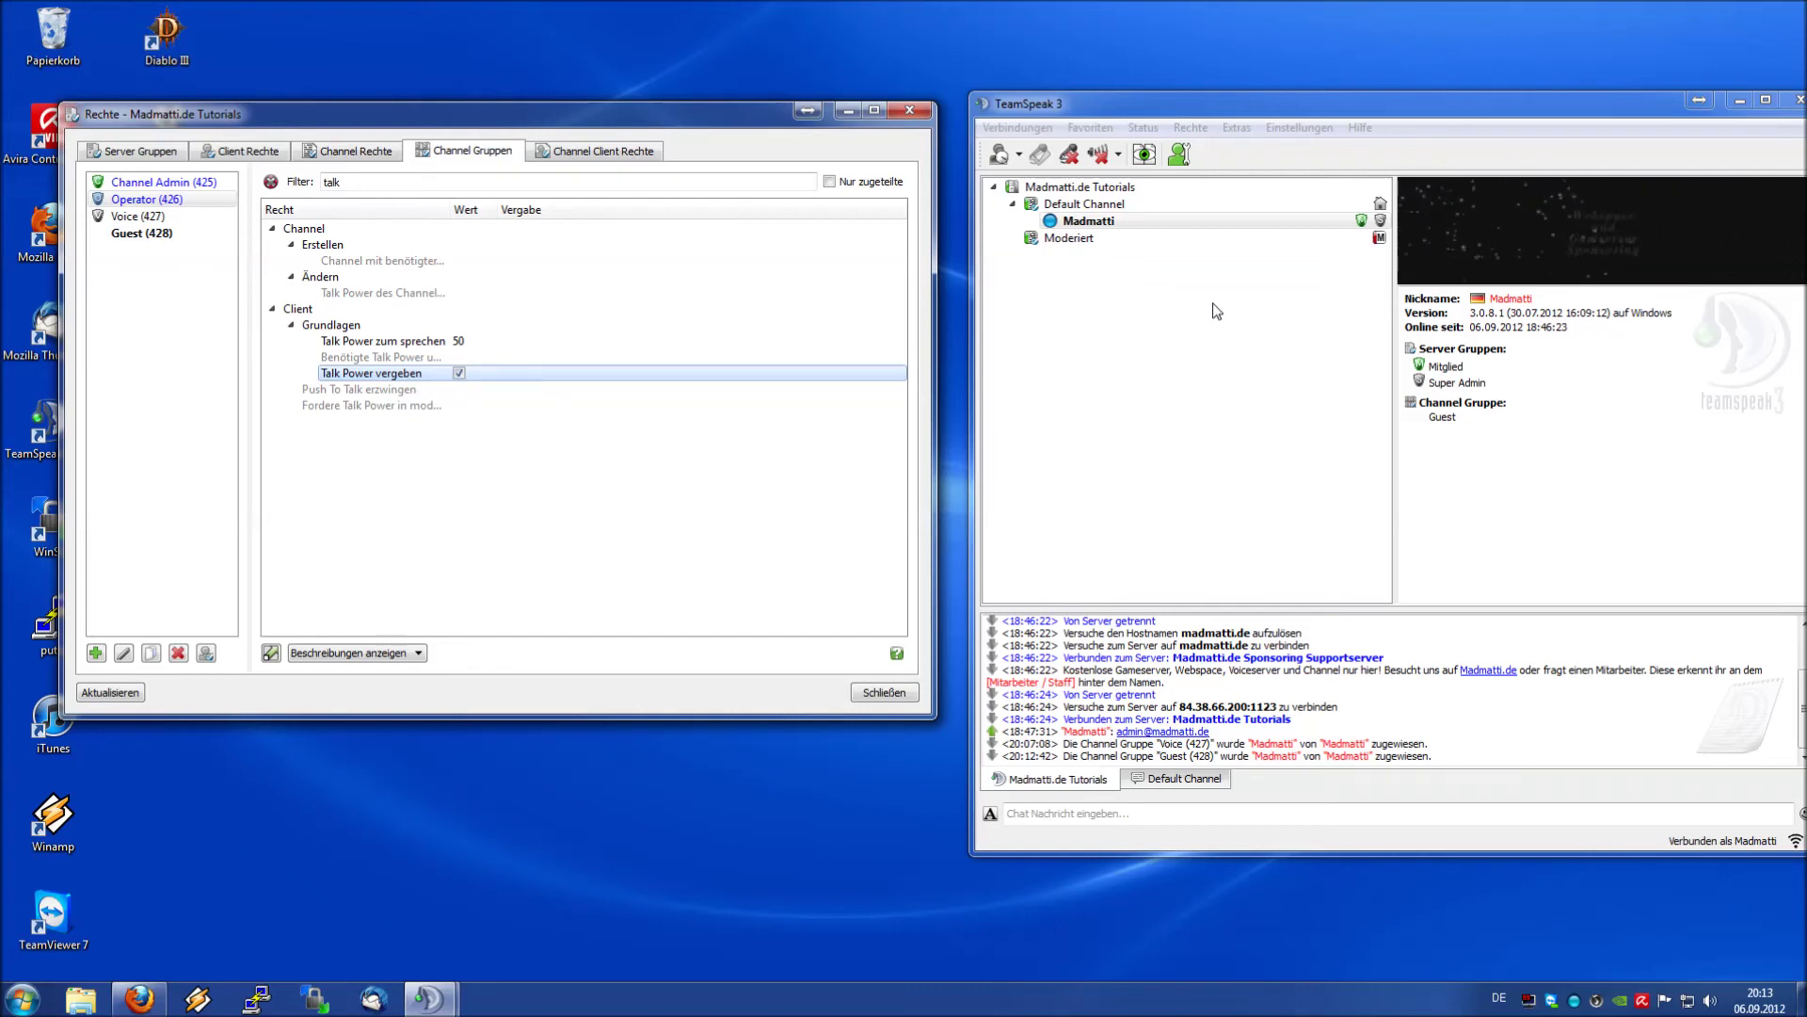
click(175, 183)
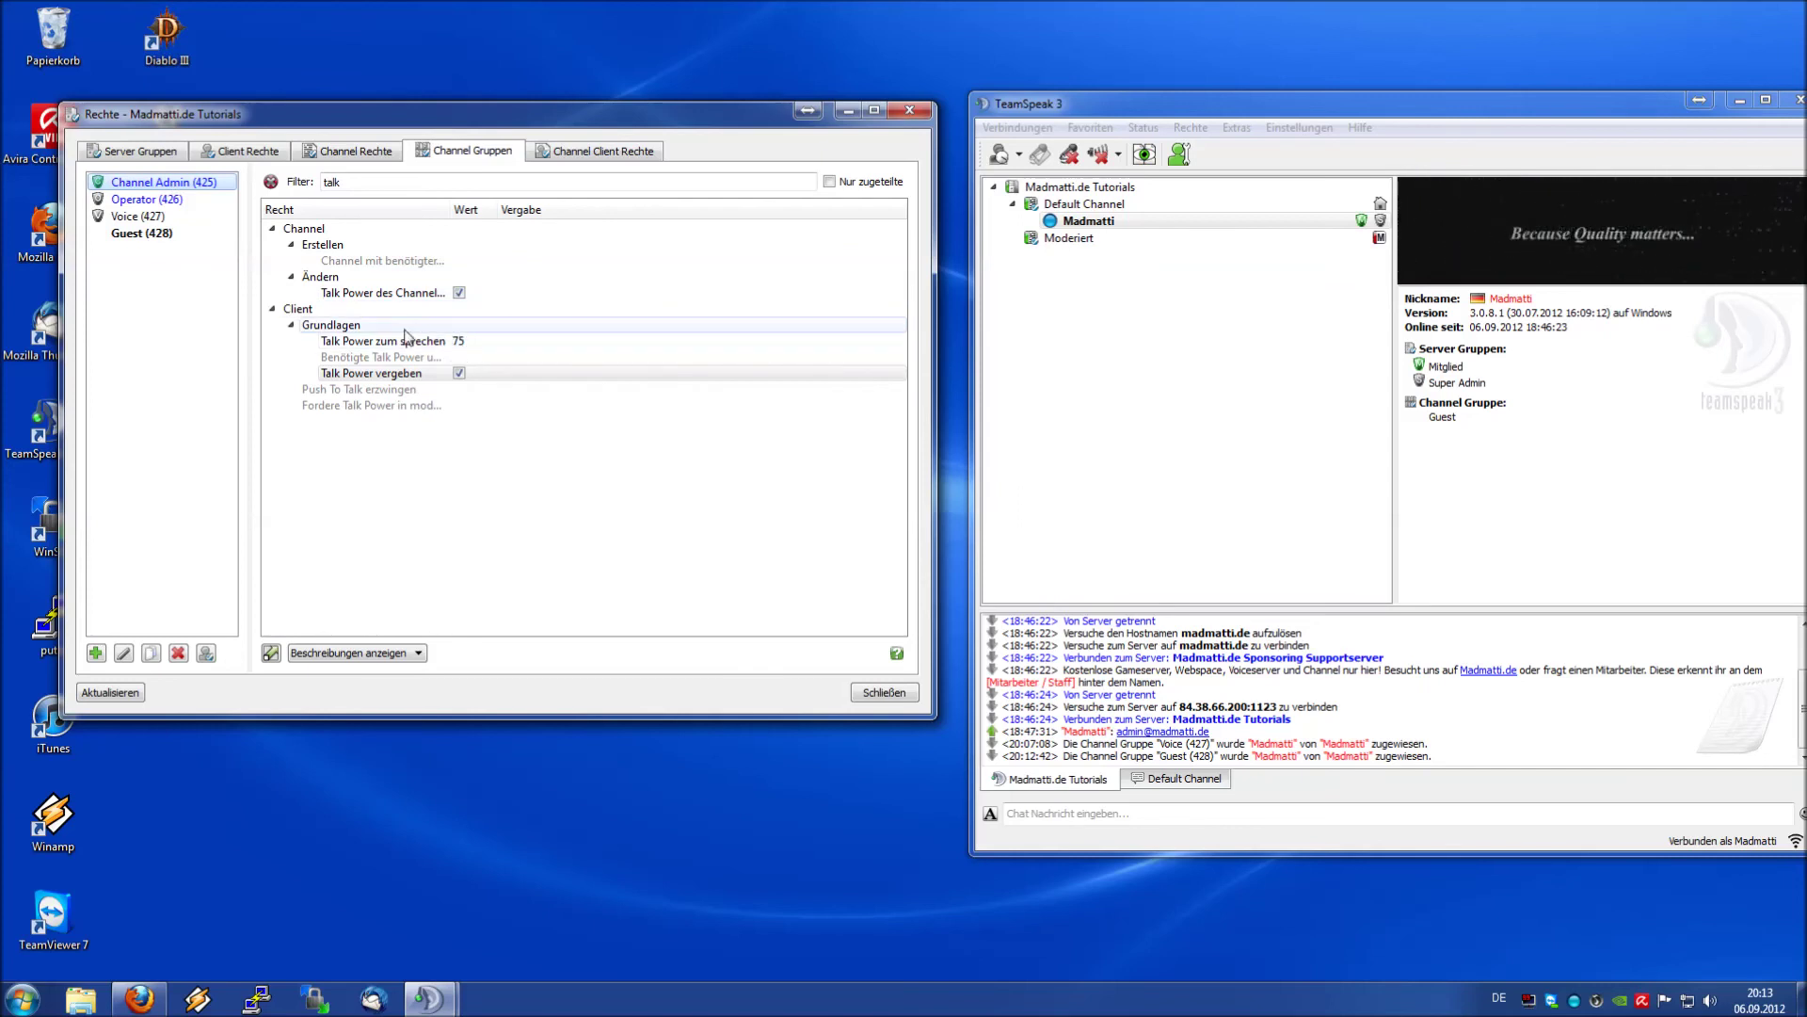
click(172, 200)
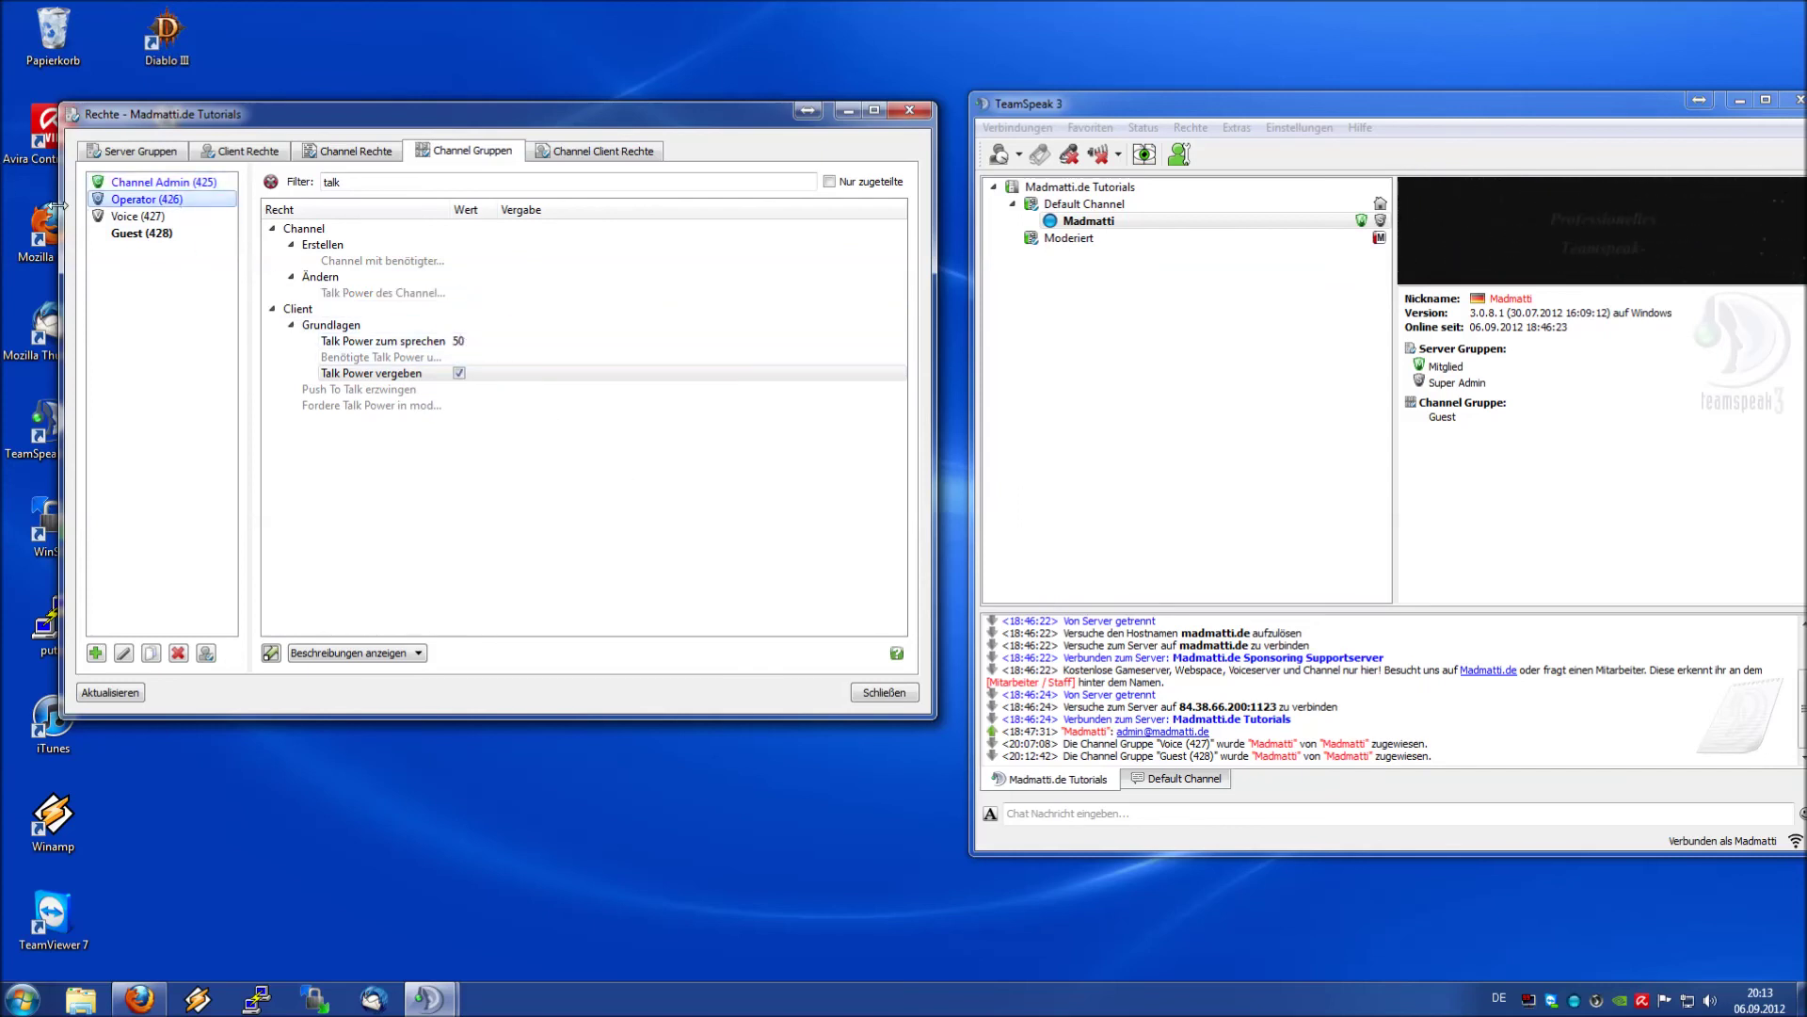
click(179, 216)
click(141, 233)
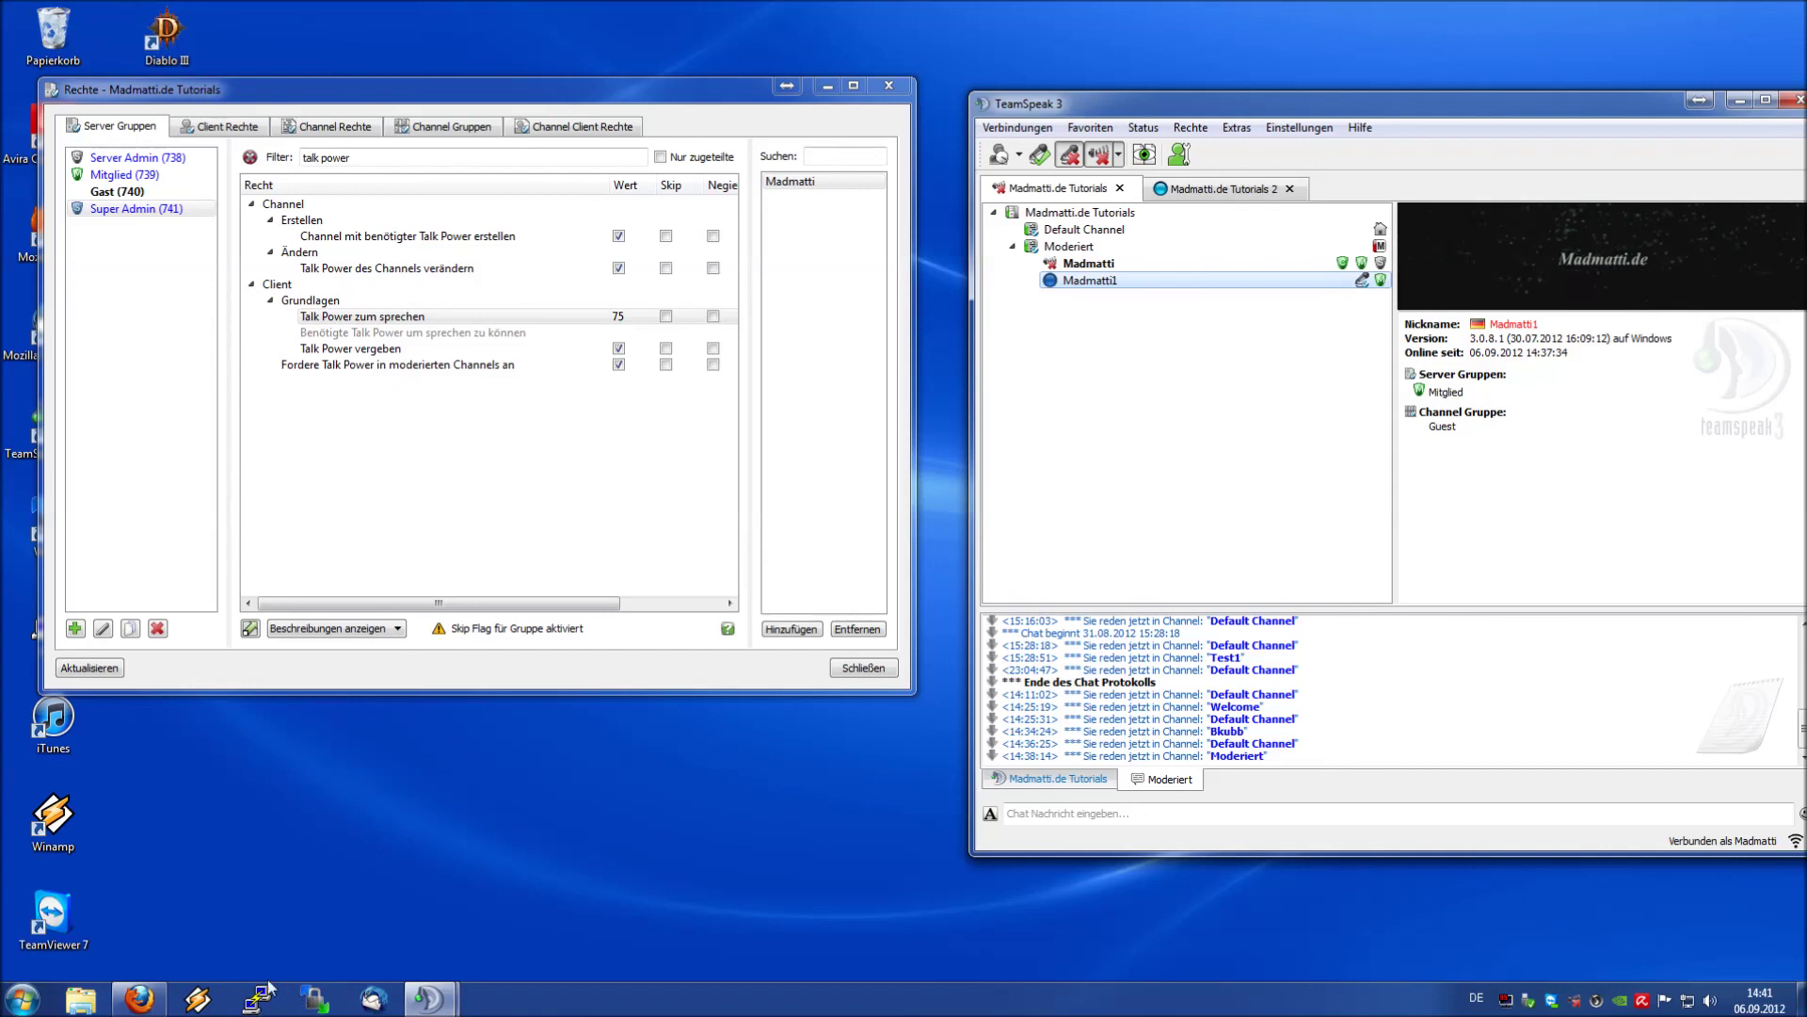
- Close the Rechte window with the server group permissions
click(1148, 787)
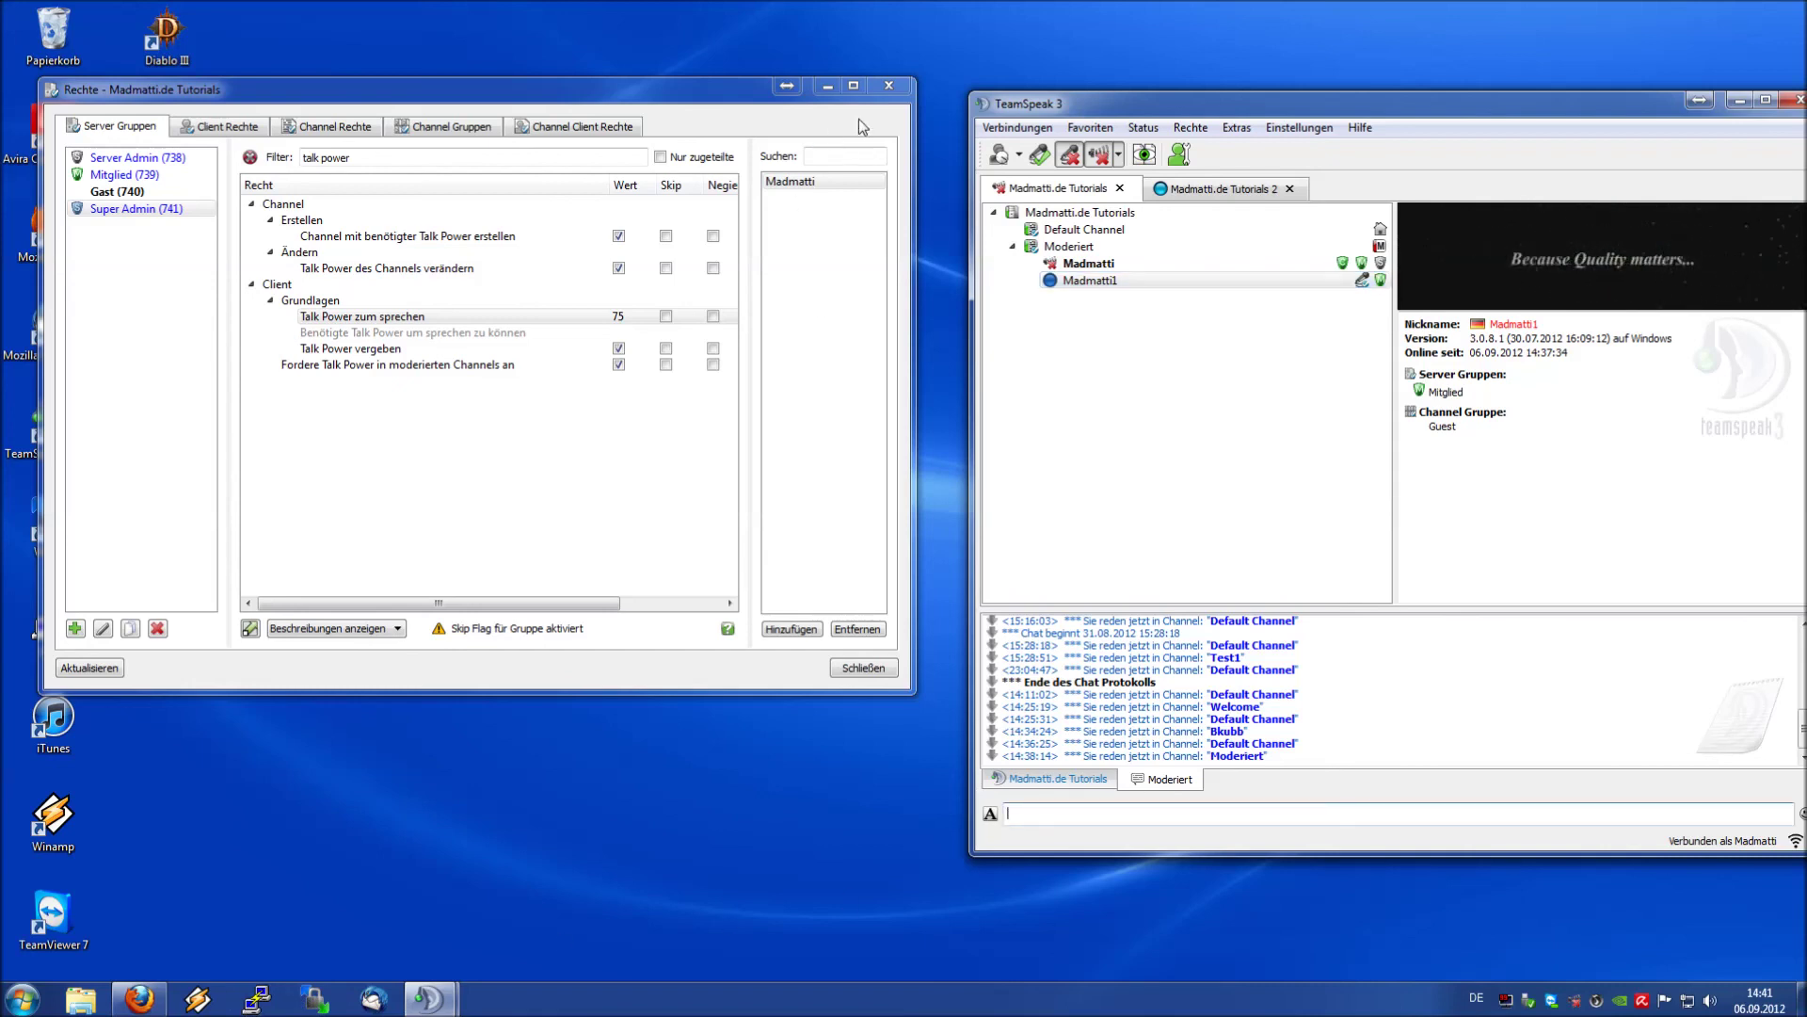
click(896, 91)
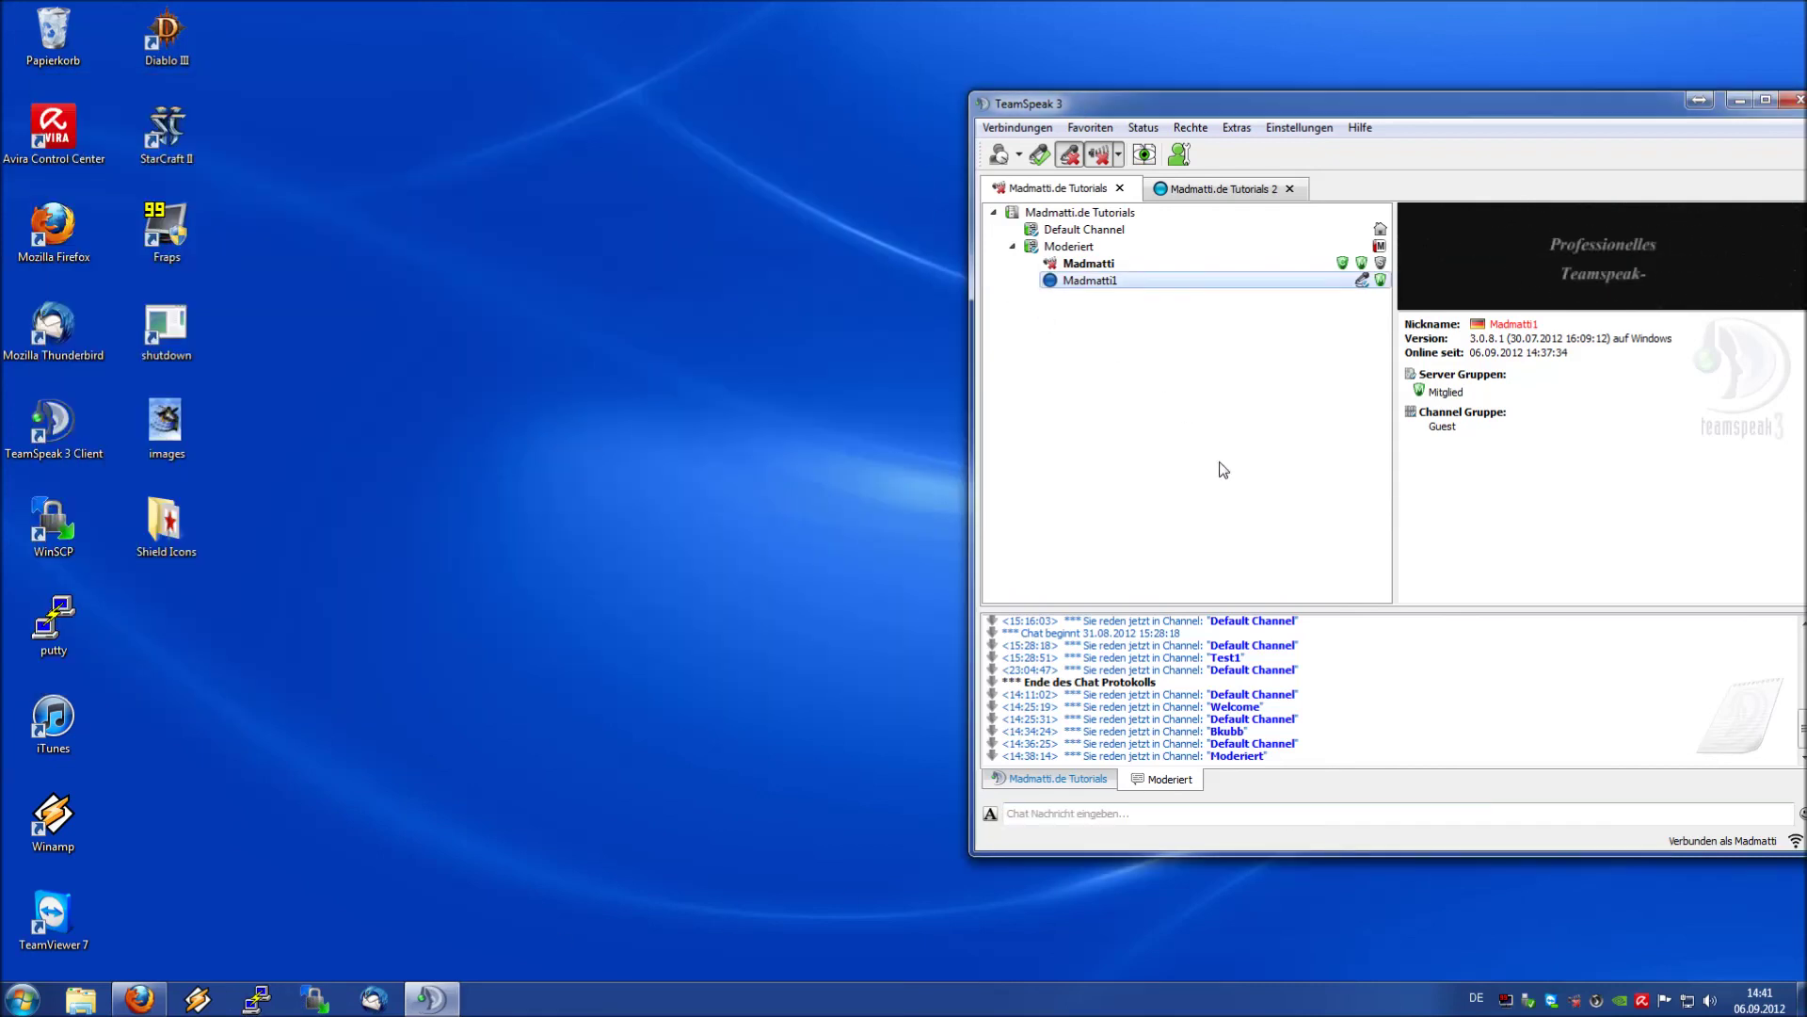
click(779, 617)
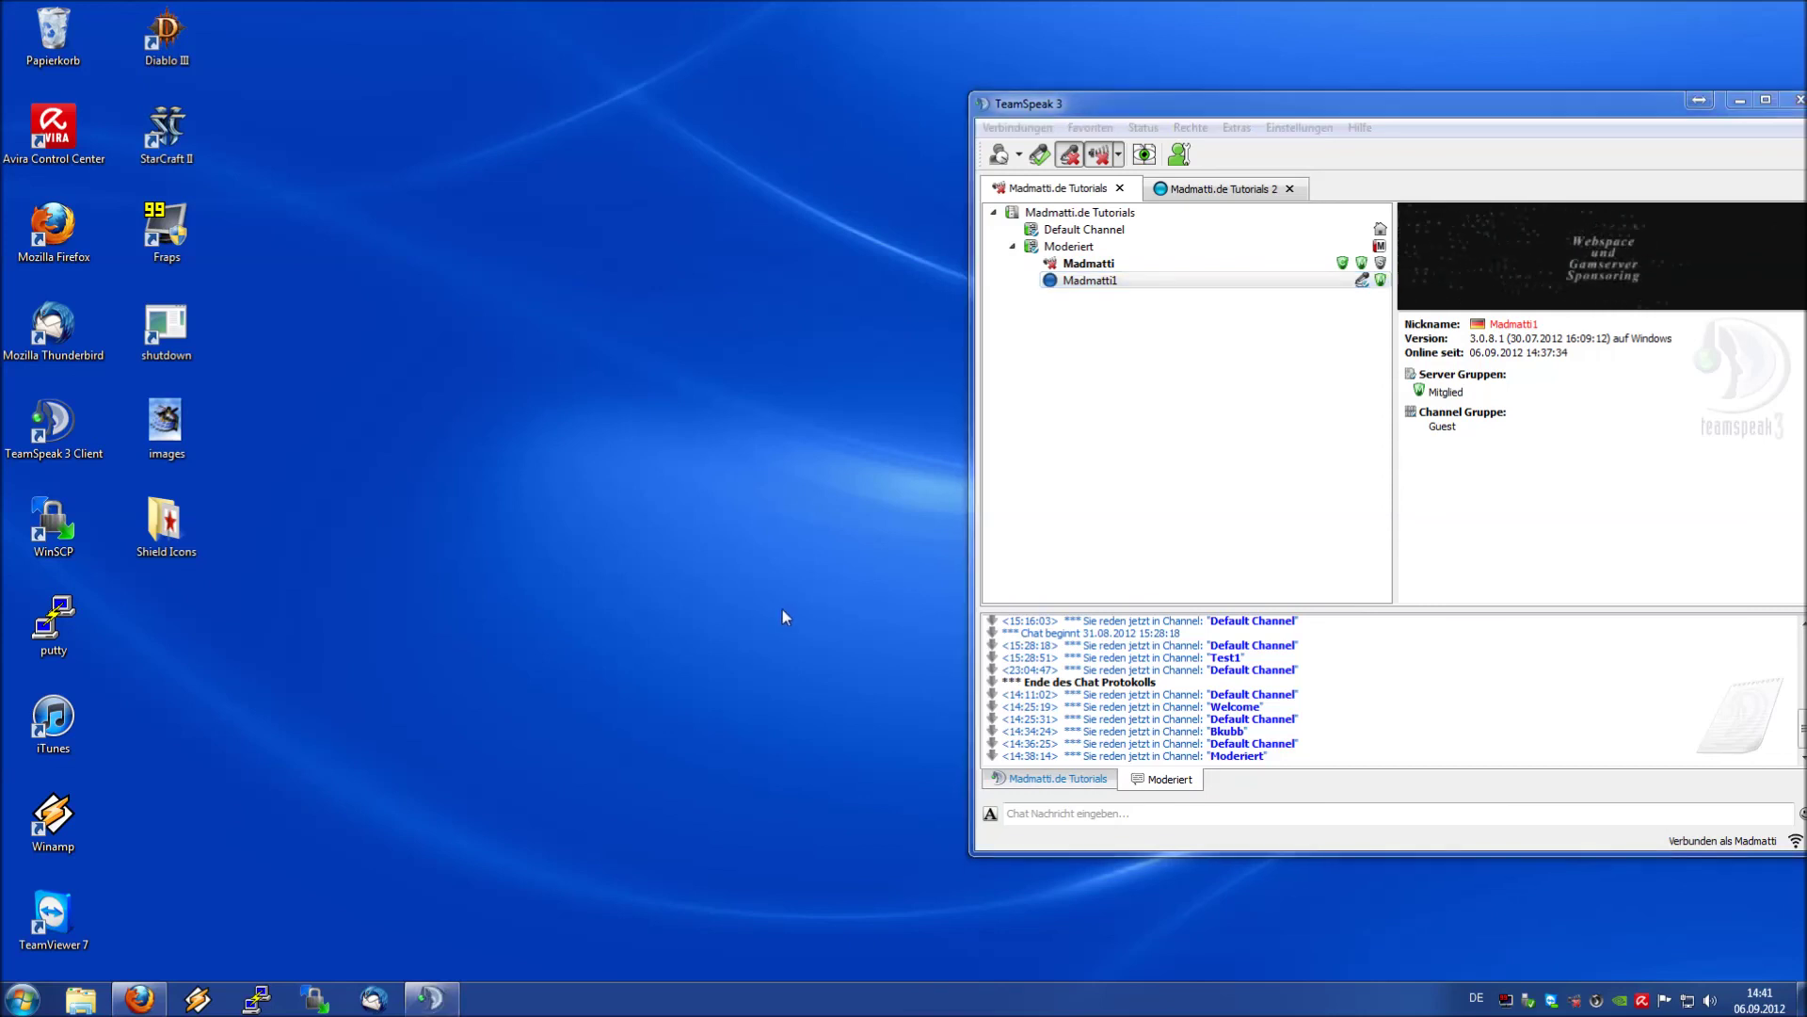